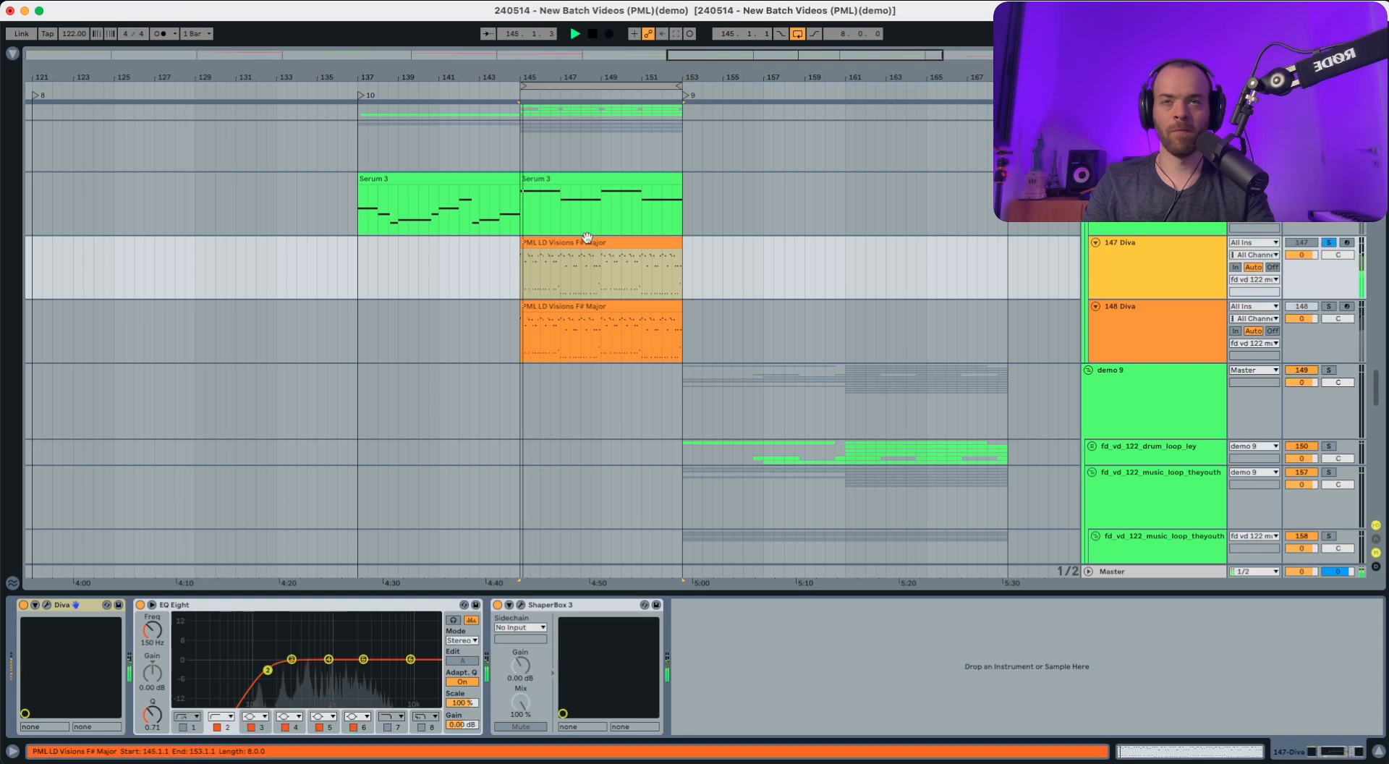
- Open the PML LD Visions F# Major clip on the 147 Diva track and examine its notes during playback
double_click(591, 240)
left_click(1174, 275)
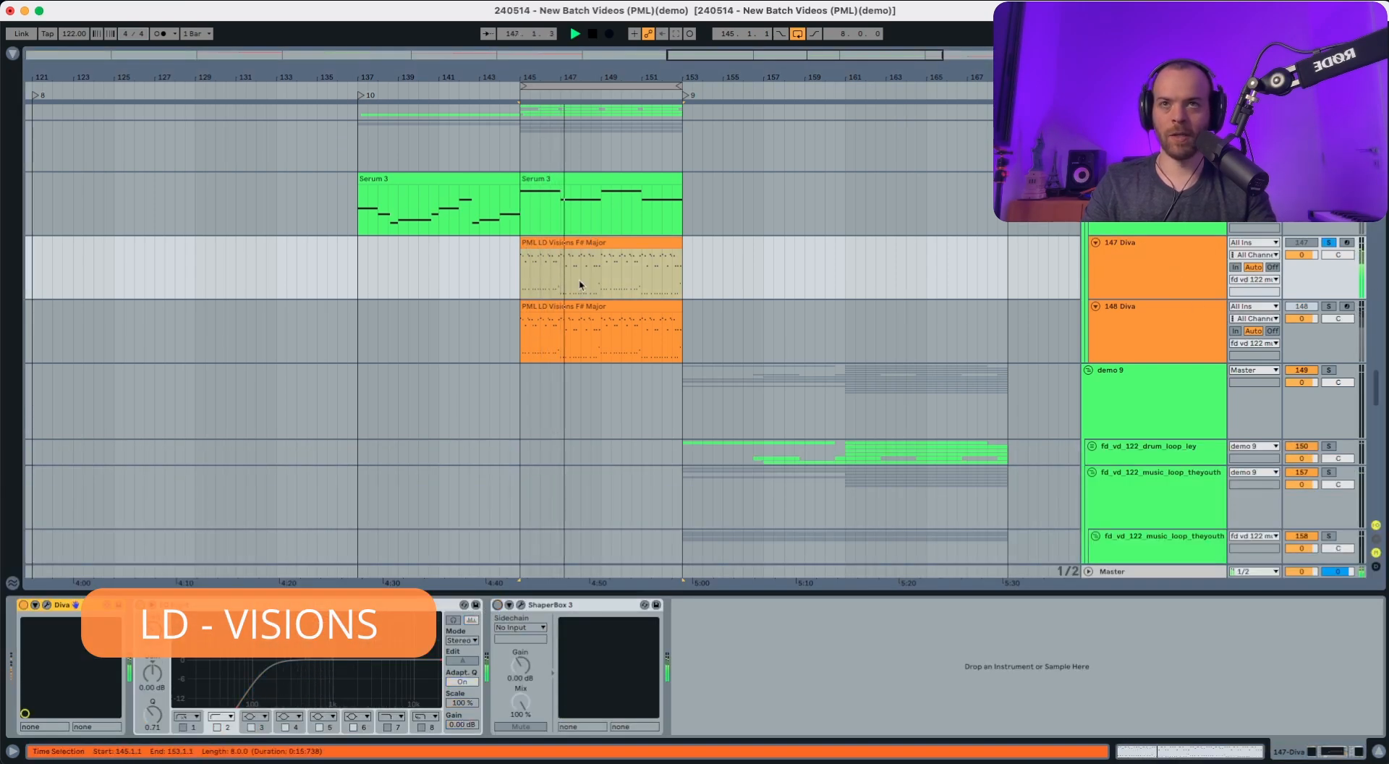
double_click(586, 243)
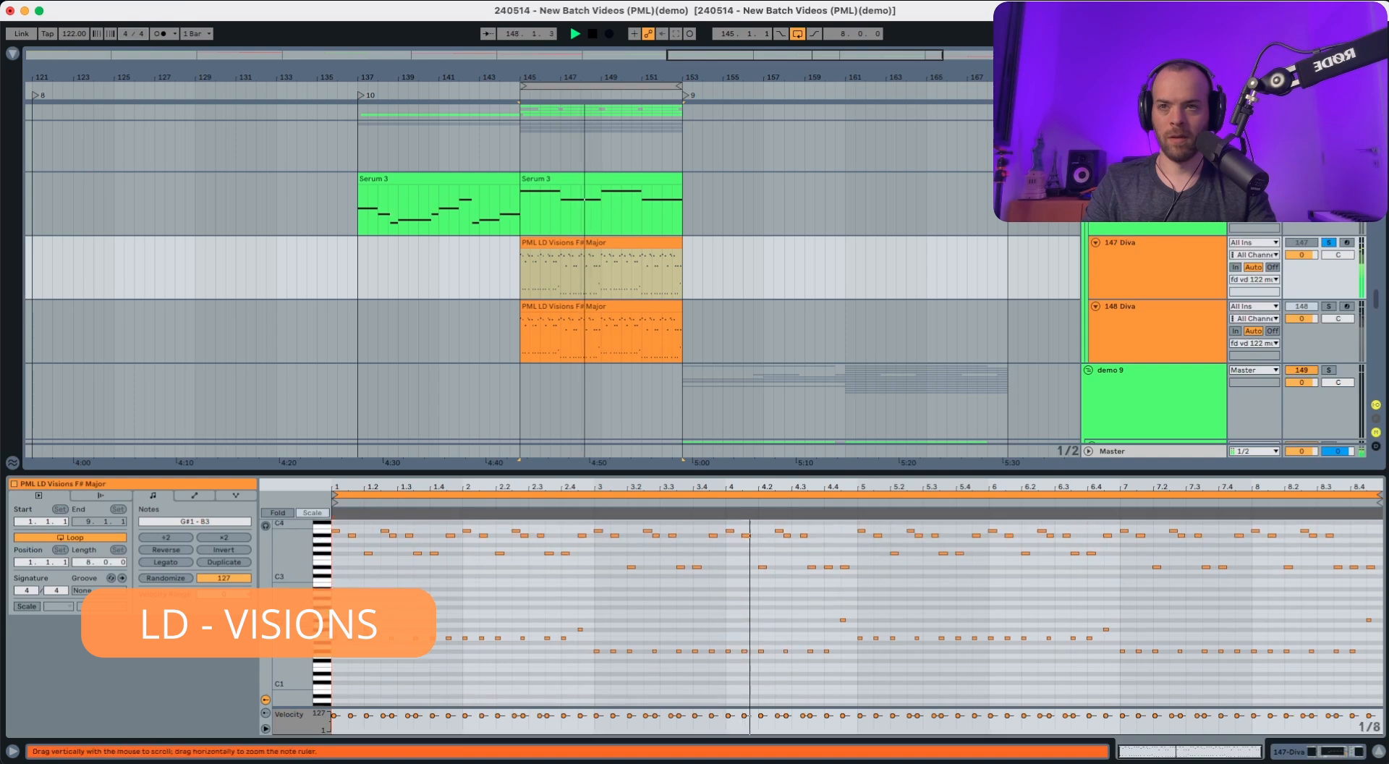
scroll(322, 615, "up", 3)
left_click_drag(304, 590, 306, 592)
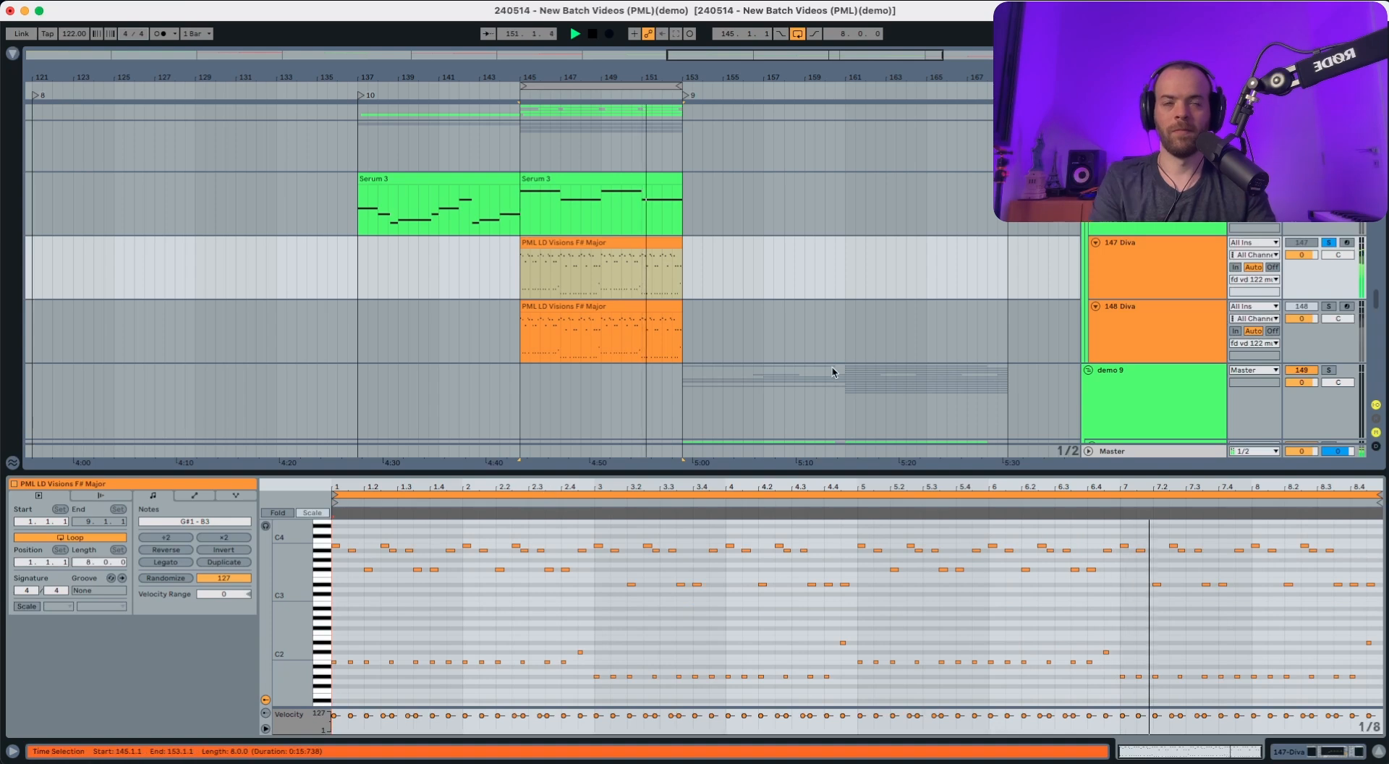
key("space")
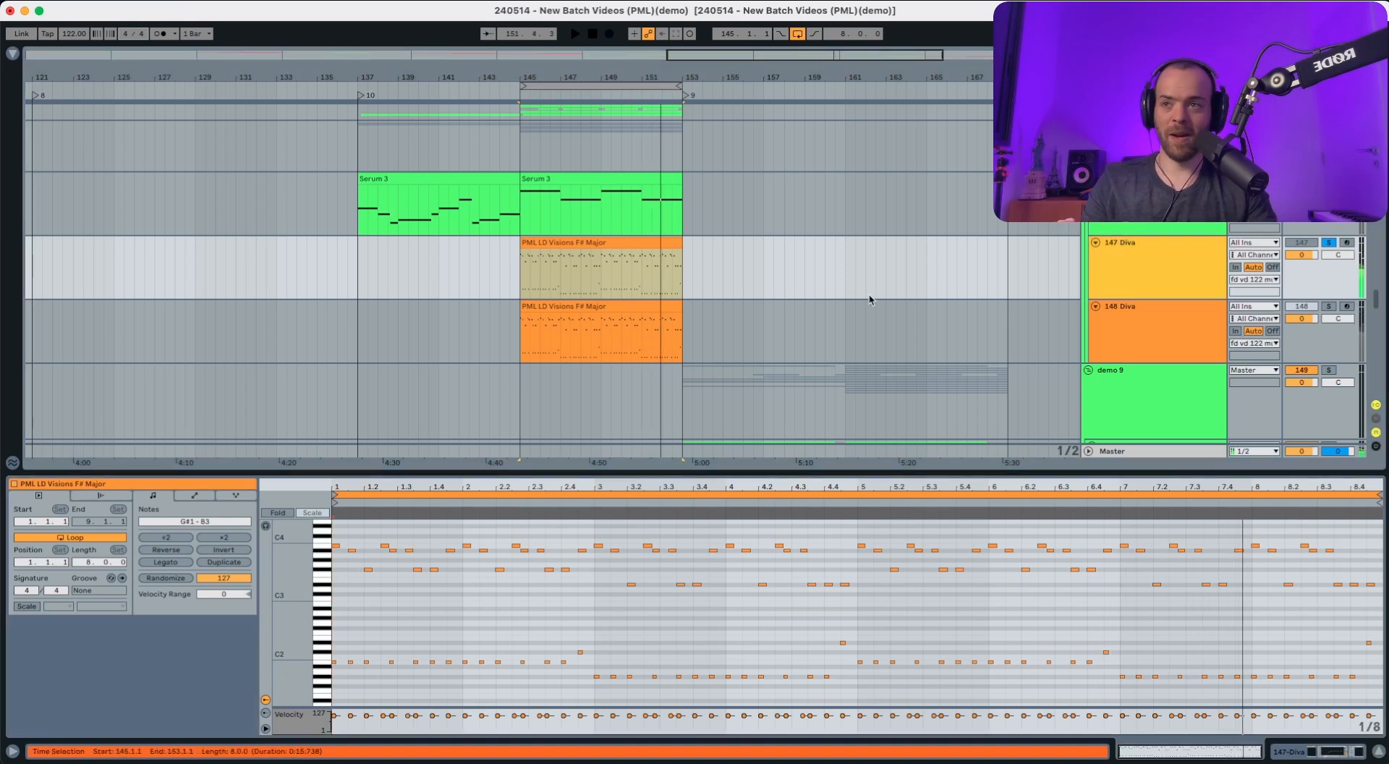
- Enable EQ Eight and ShaperBox 3 on the 147 Diva track, then listen to the loop with the track unsoloed
left_click(1136, 263)
left_click(139, 605)
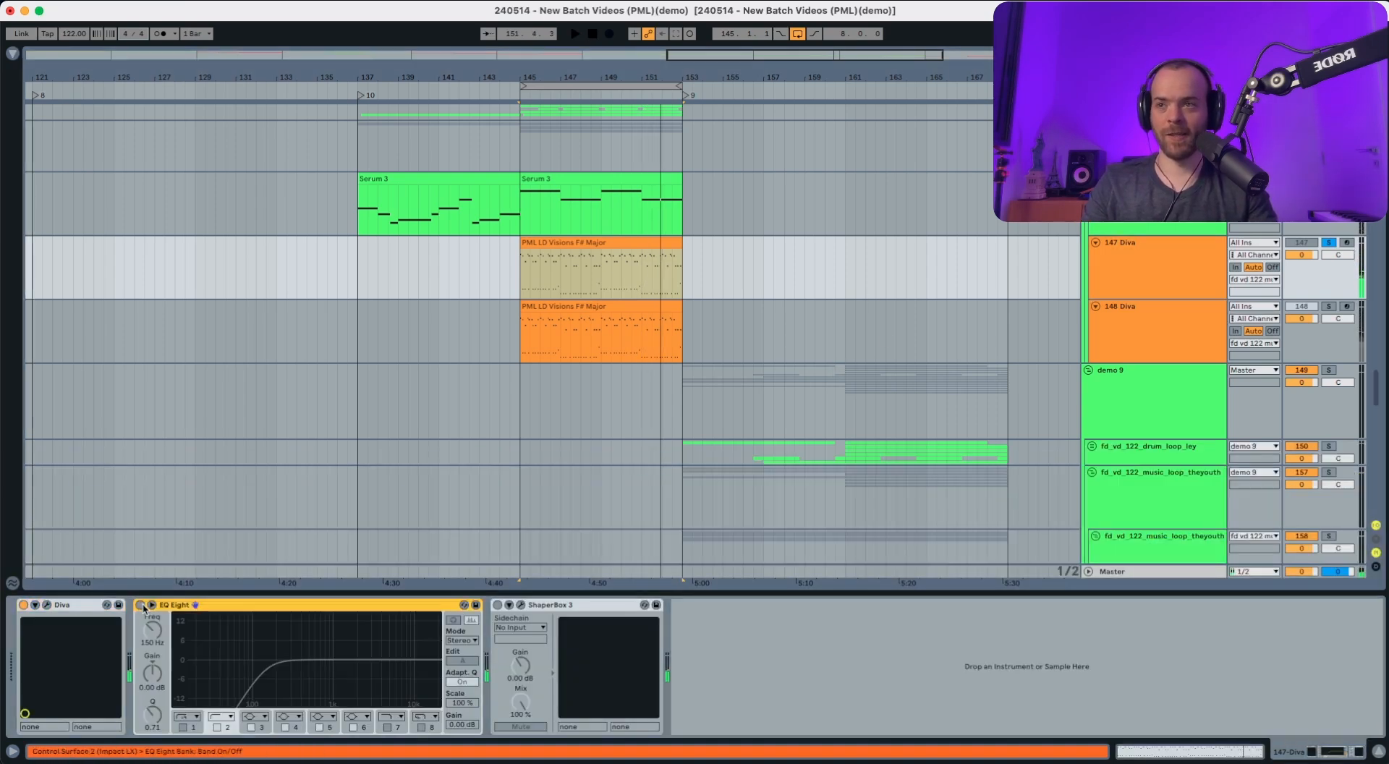
left_click(496, 607)
key("space")
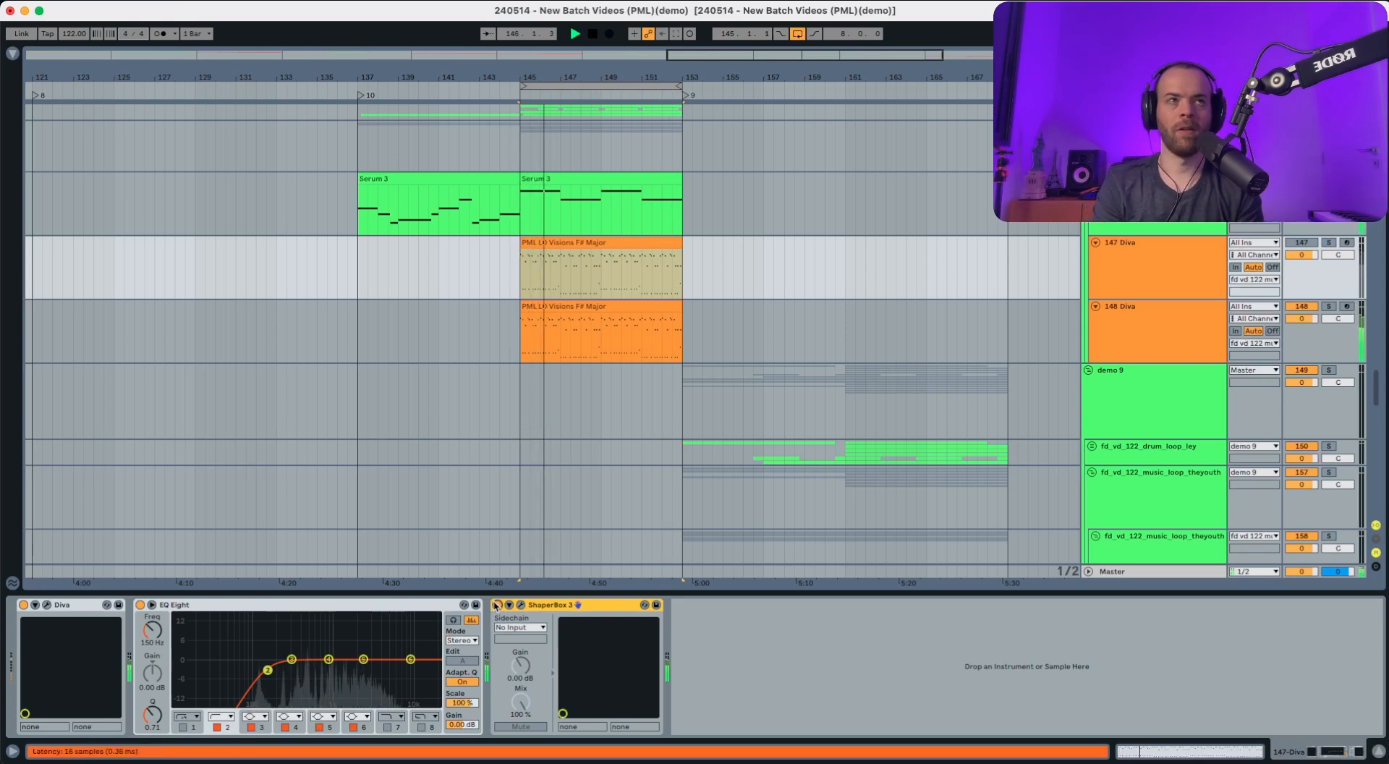
key("space")
key("space")
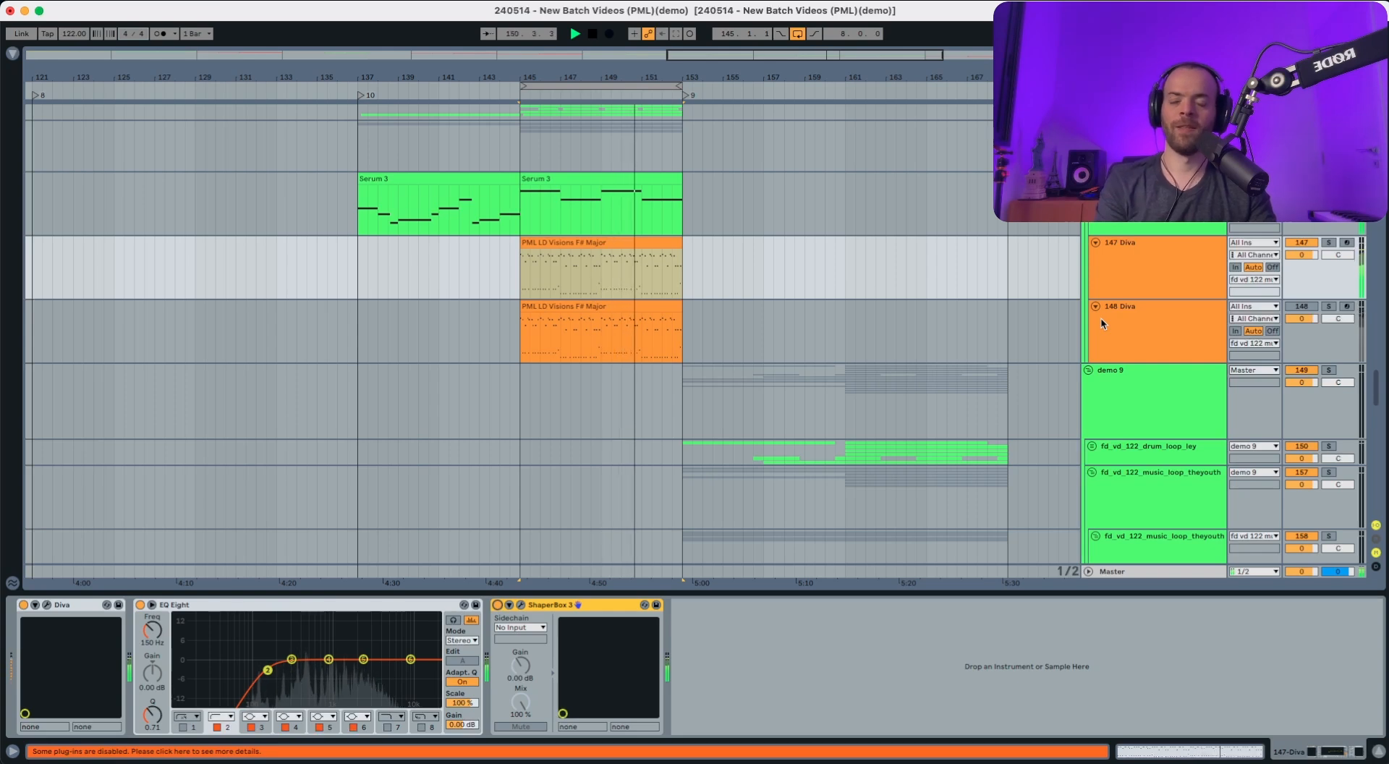
key("space")
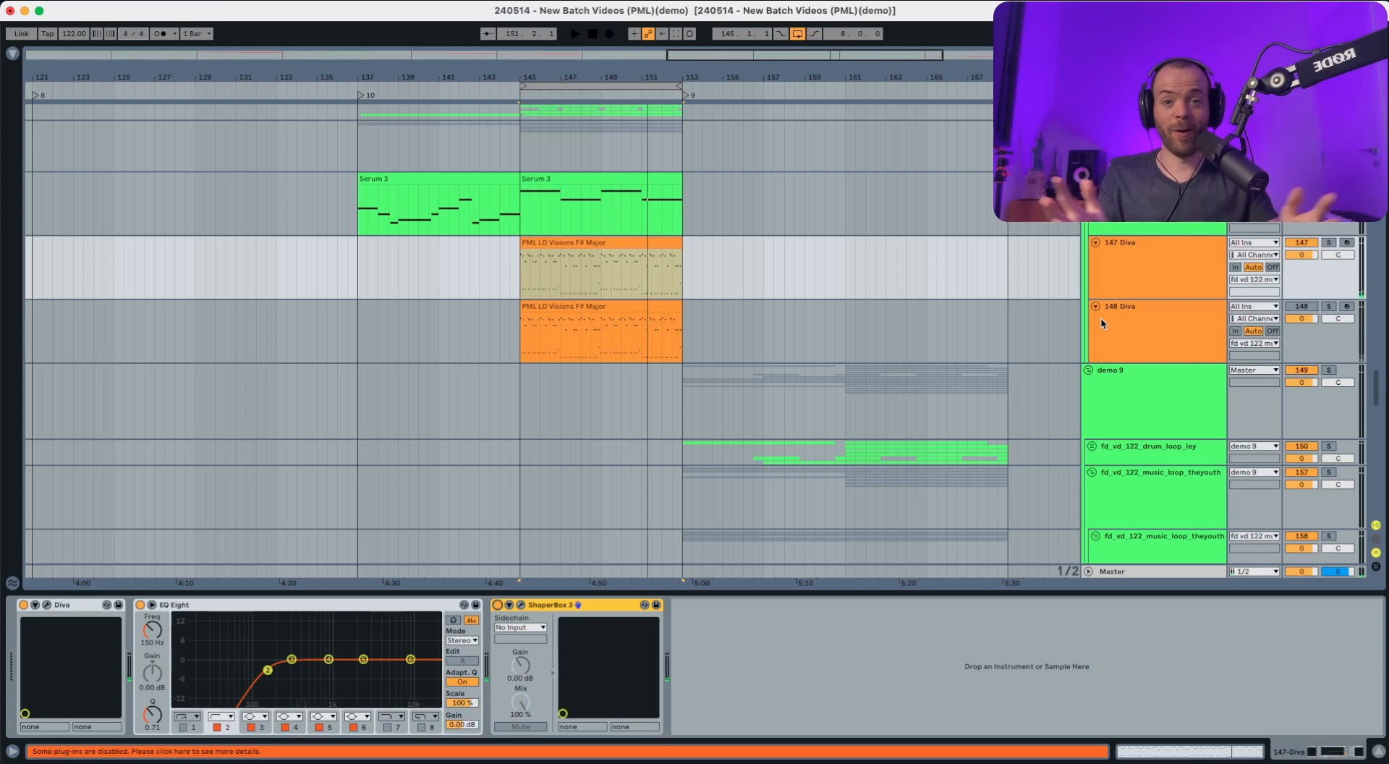
- Open the Diva synth on the soloed 148 Diva track and place its window above the device chain
left_click(1101, 319)
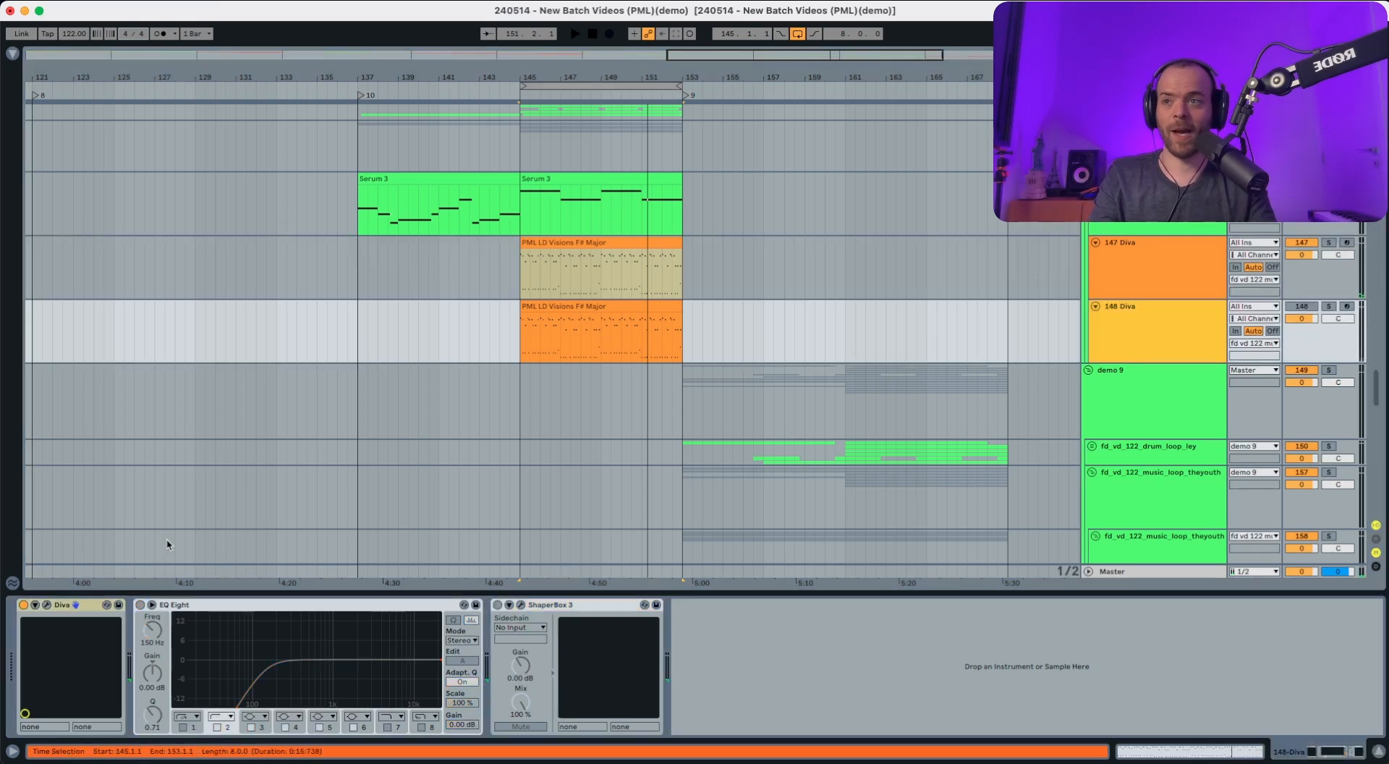
left_click(46, 605)
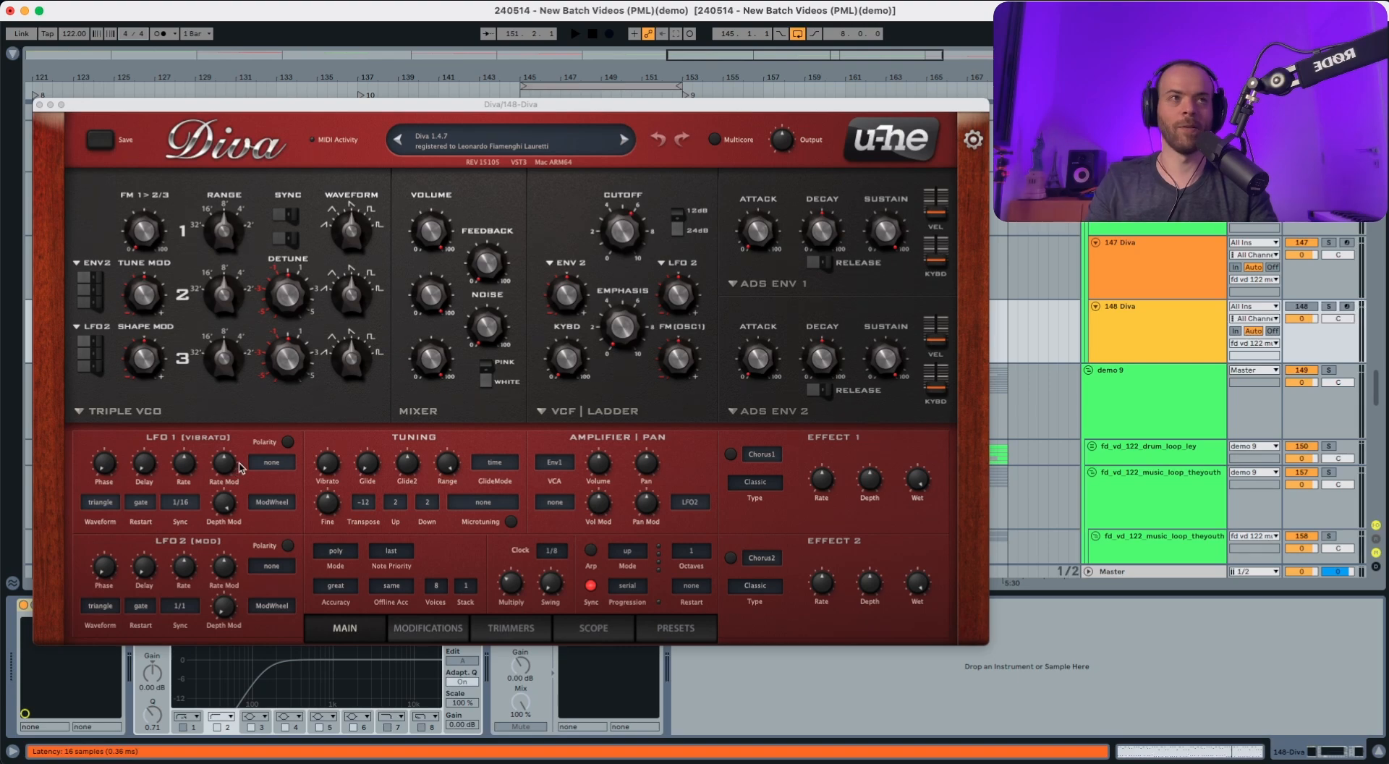
key("space")
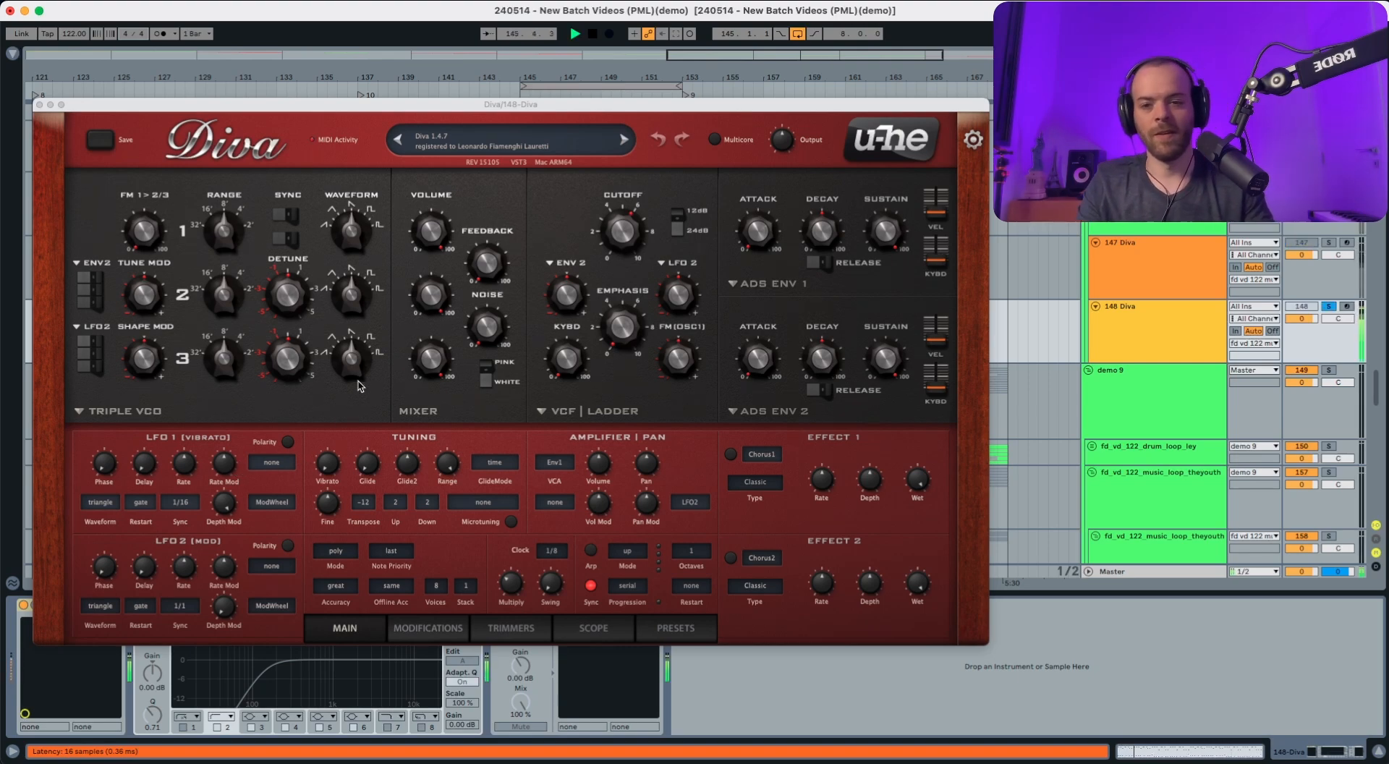
key("super+alt+p")
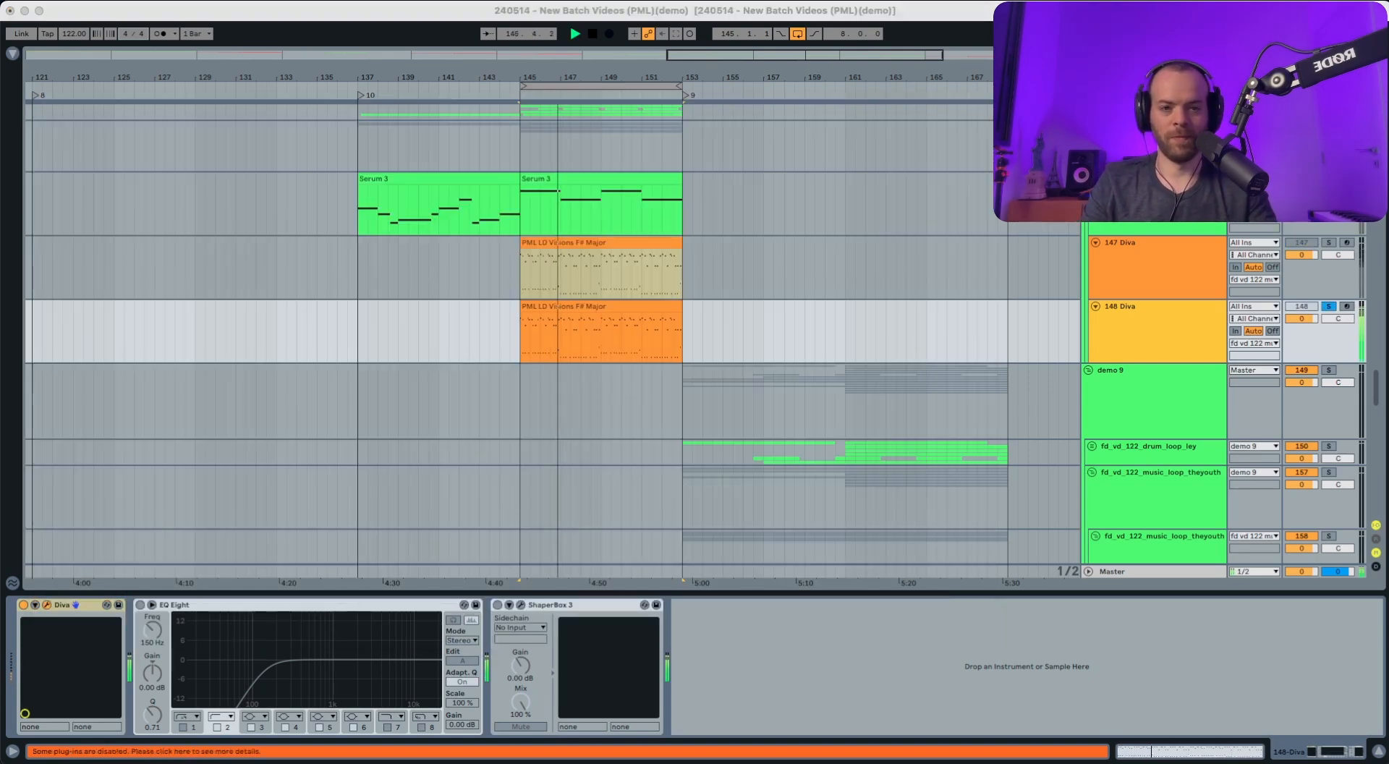
key("super+alt+p")
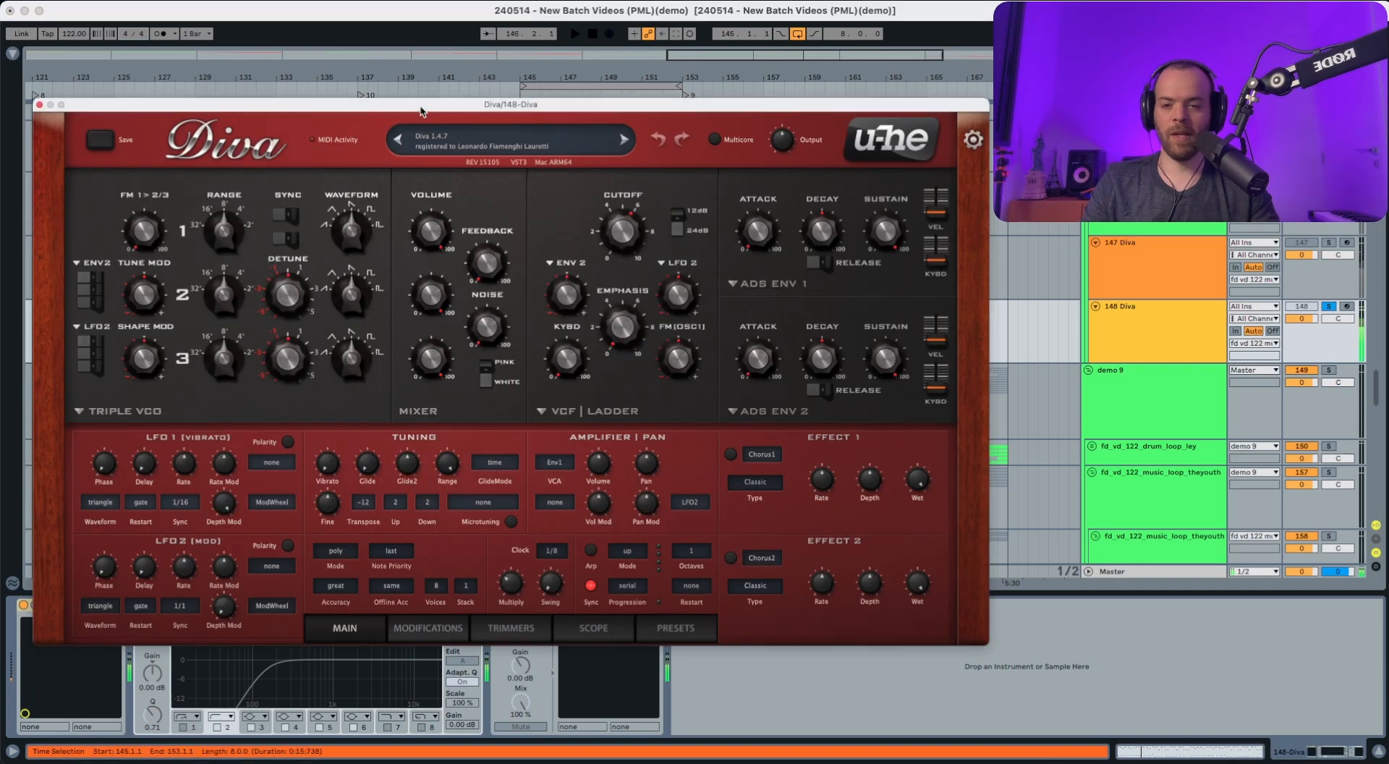
left_click_drag(417, 109, 415, 43)
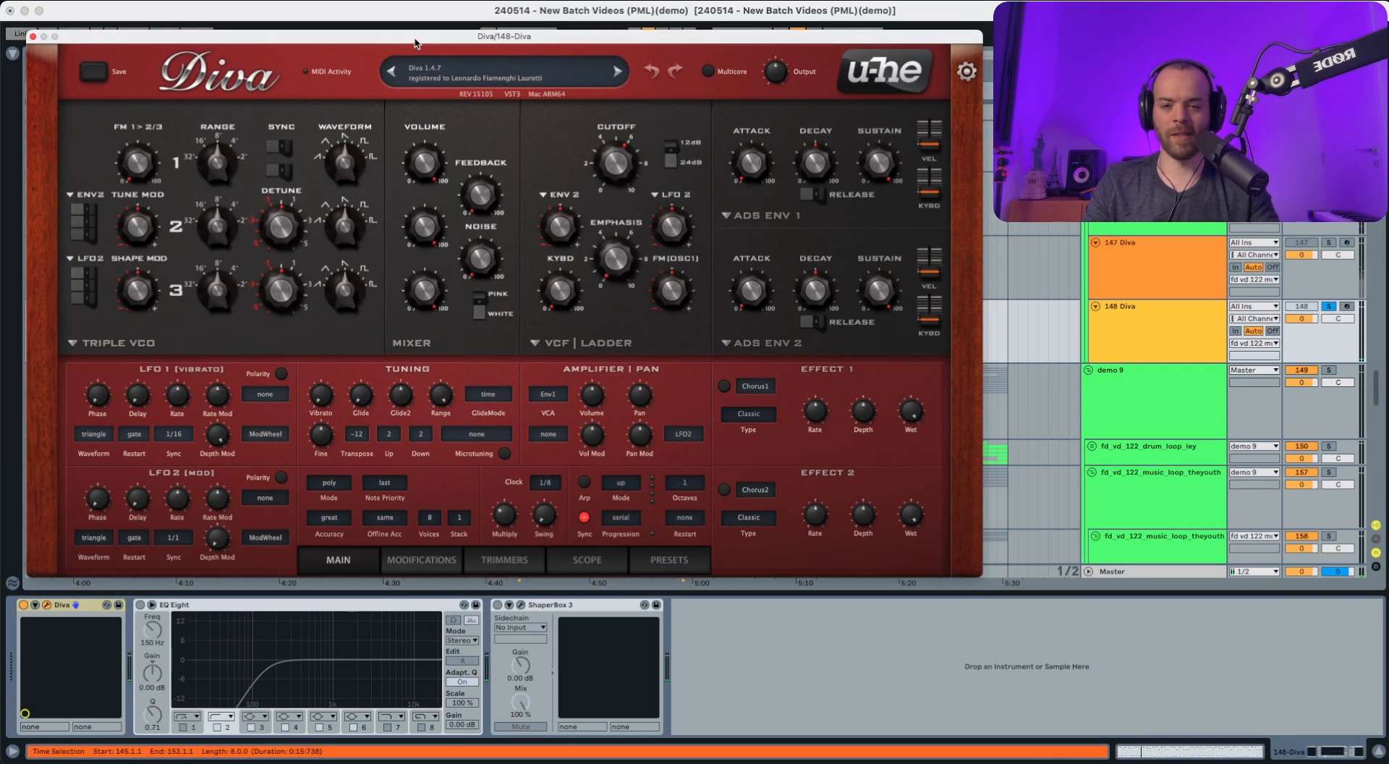
- Set Diva's transpose to 0 and its voice stack to 2
left_click(356, 436)
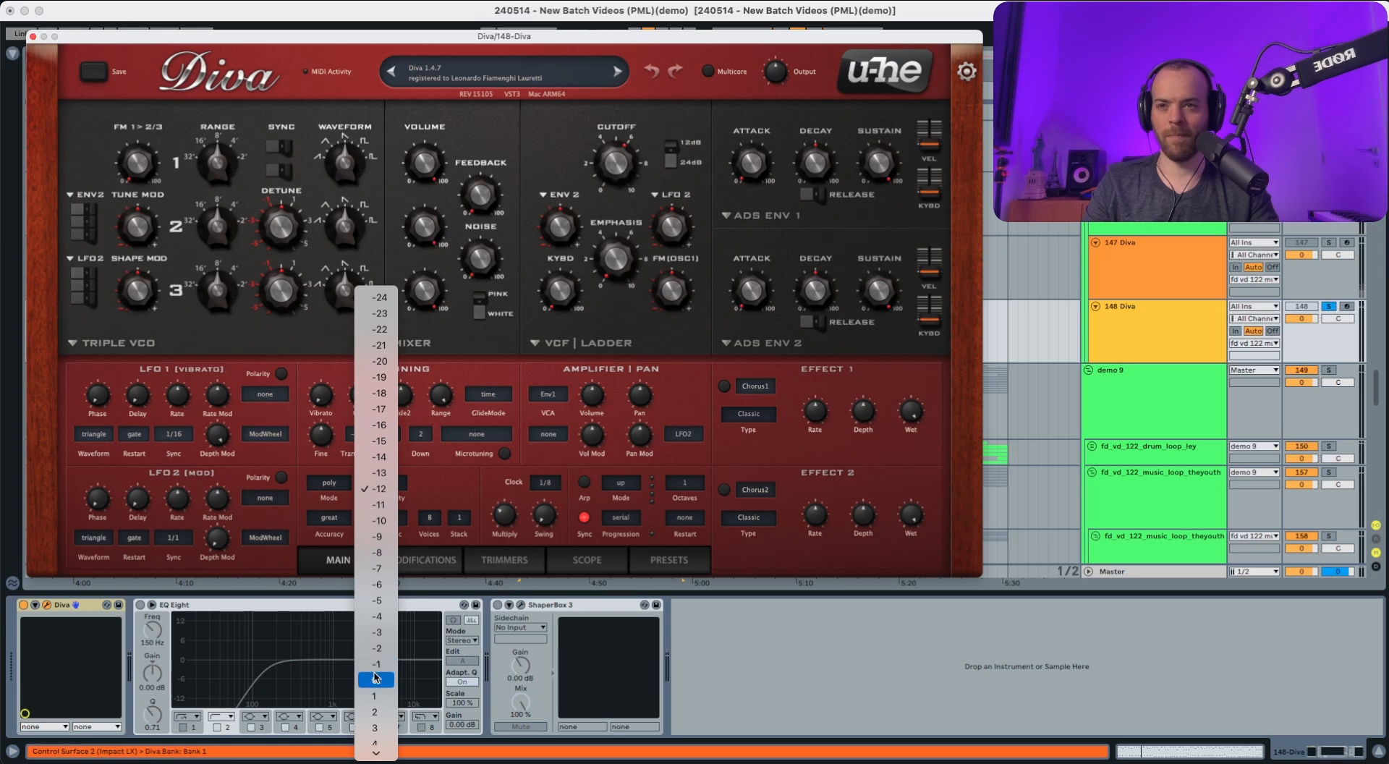
left_click(376, 677)
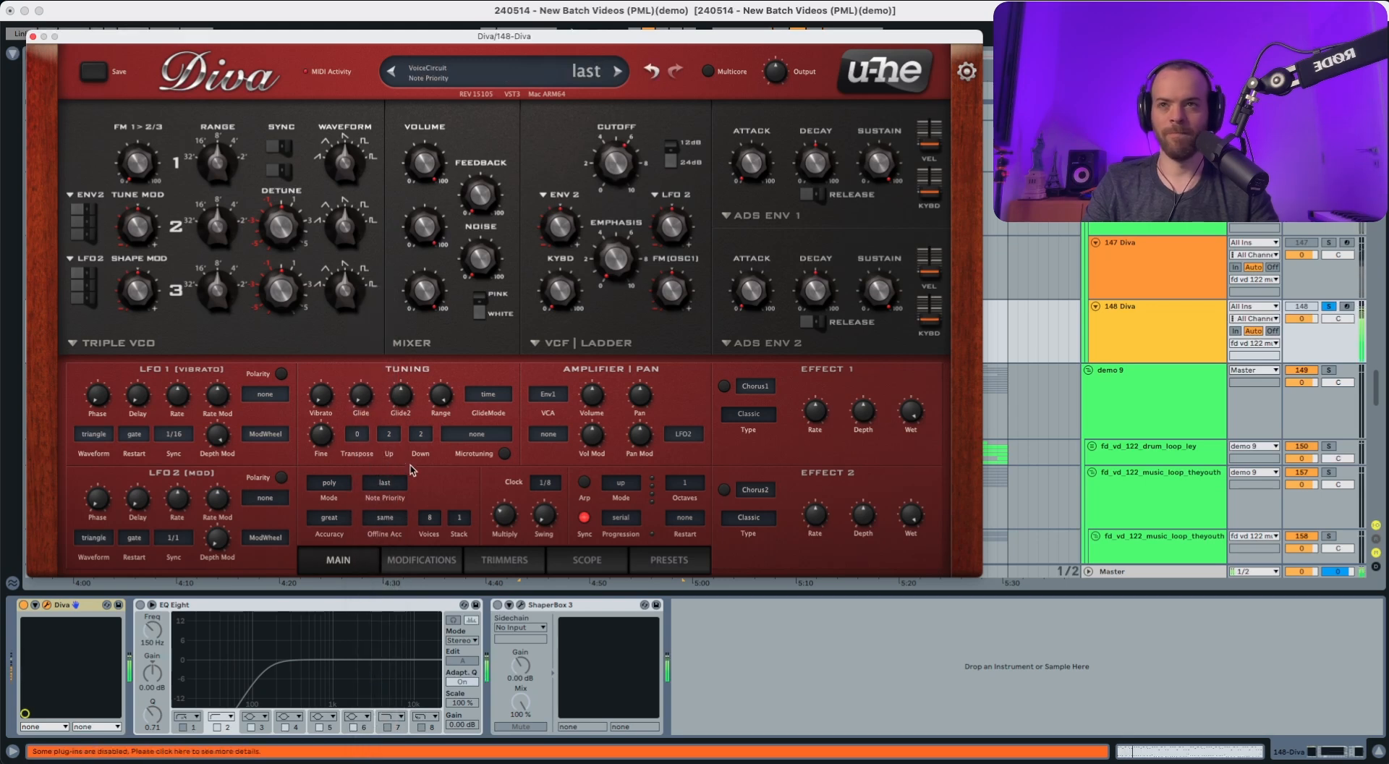
left_click(459, 517)
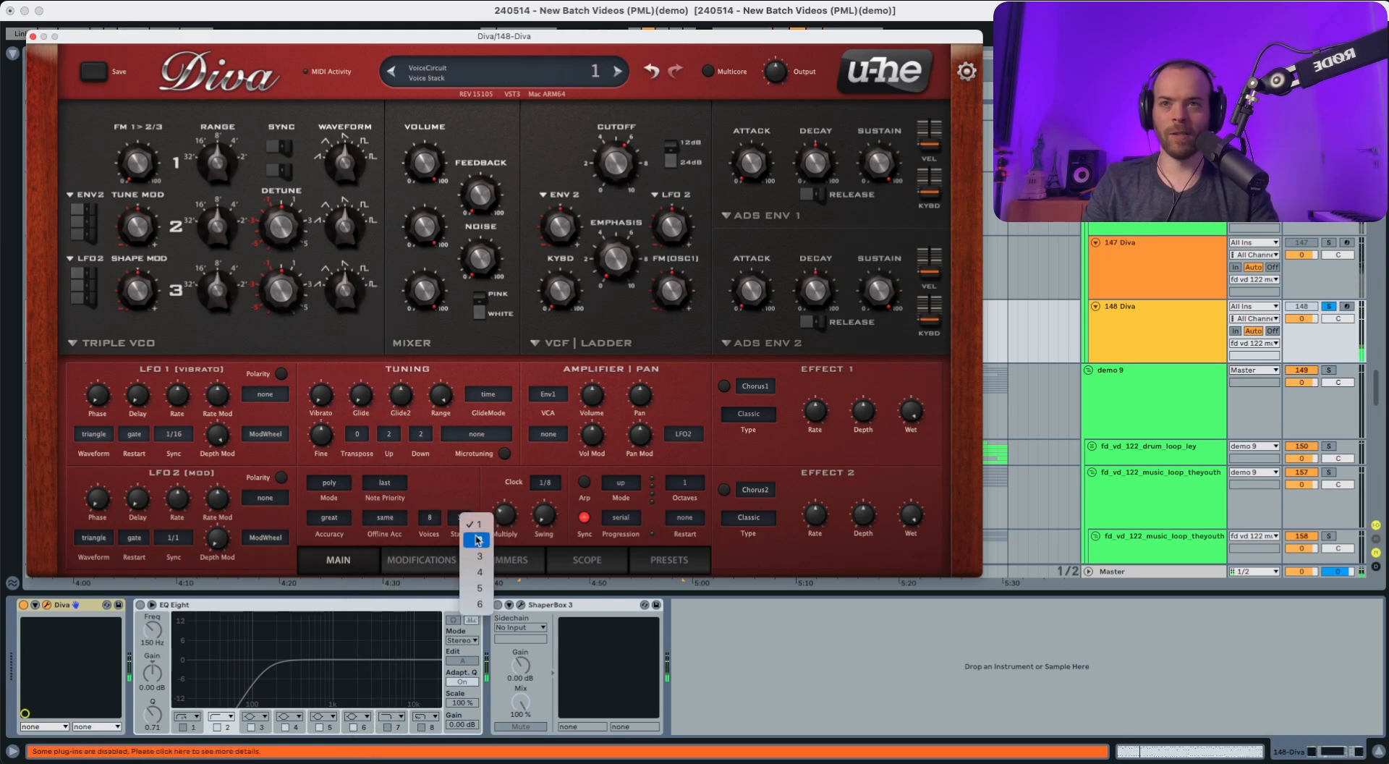
left_click(475, 539)
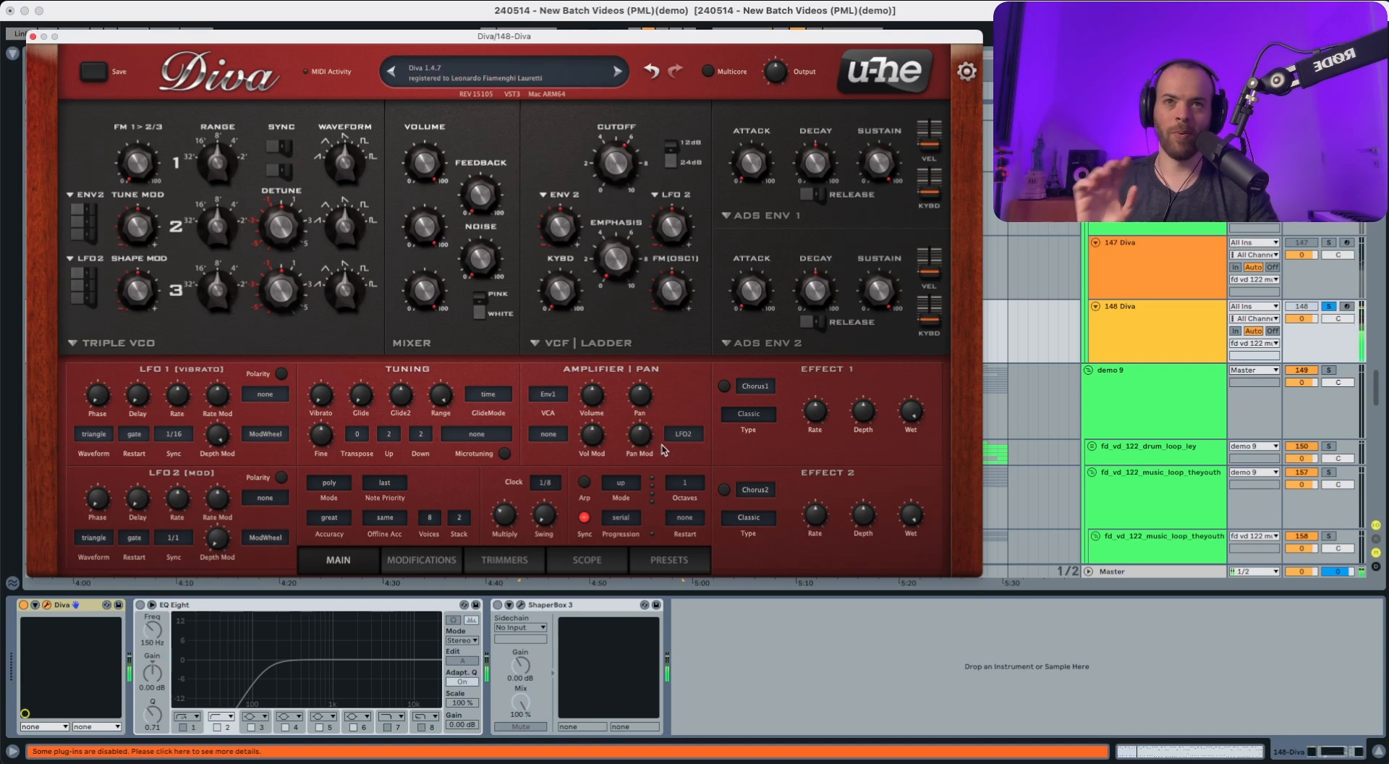
- Set the pan modulation source to StackIndex and raise the pan modulation depth to spread the stacked voices
left_click(682, 438)
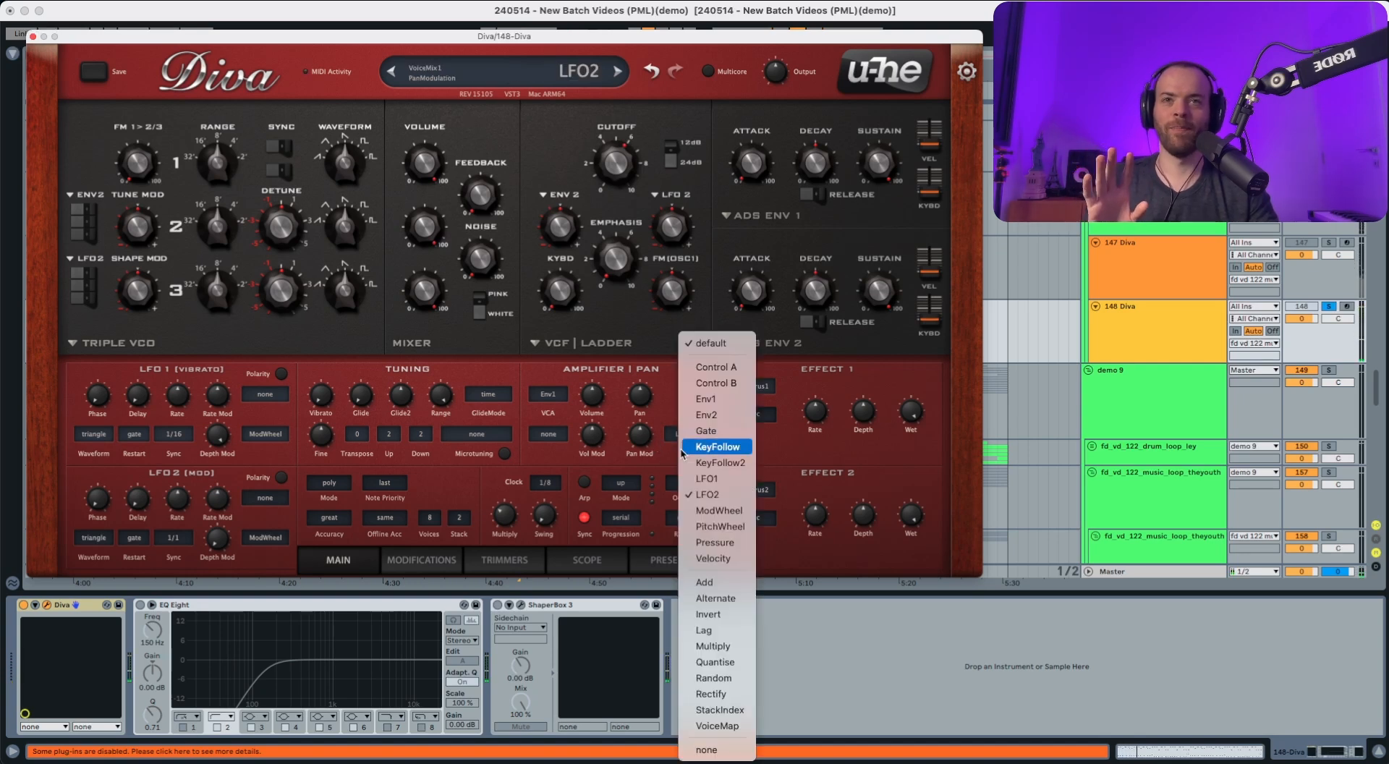
left_click(699, 710)
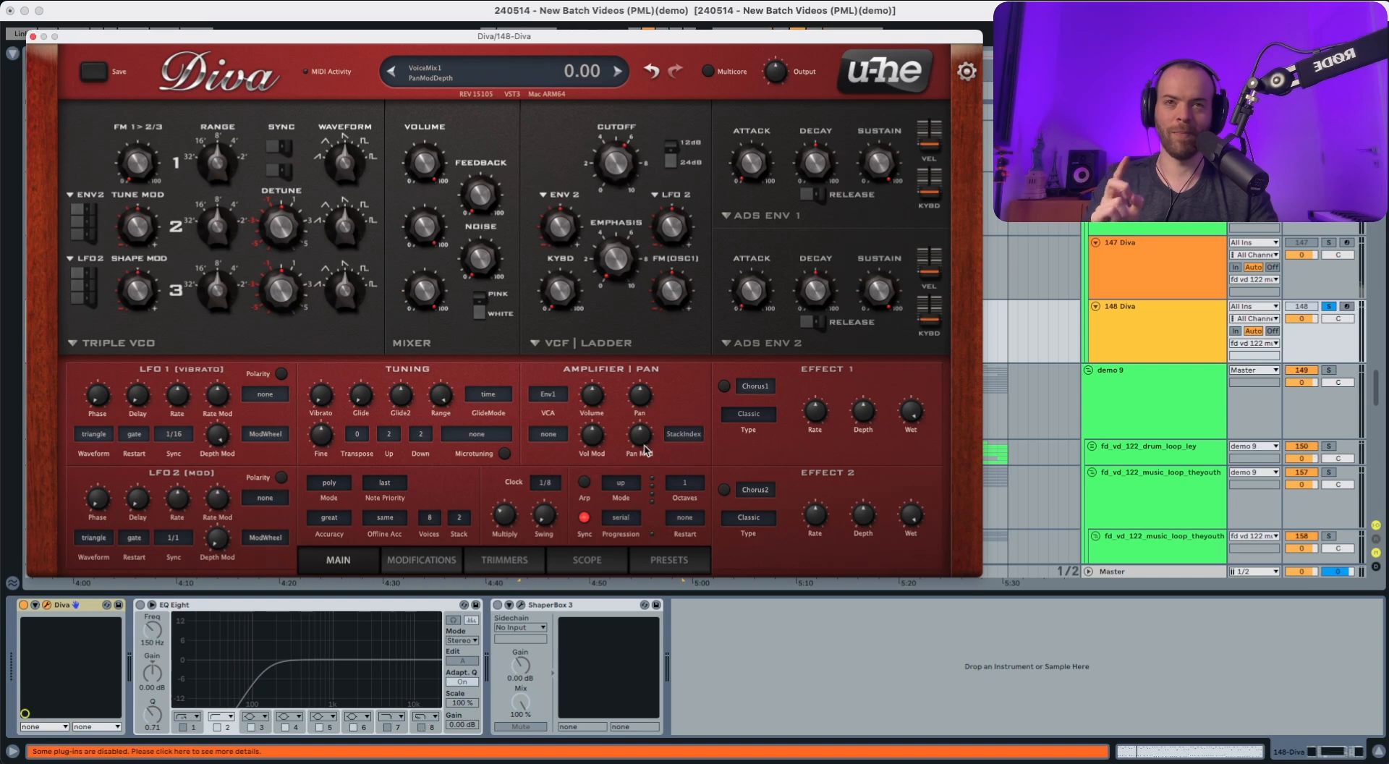
left_click_drag(639, 443, 646, 396)
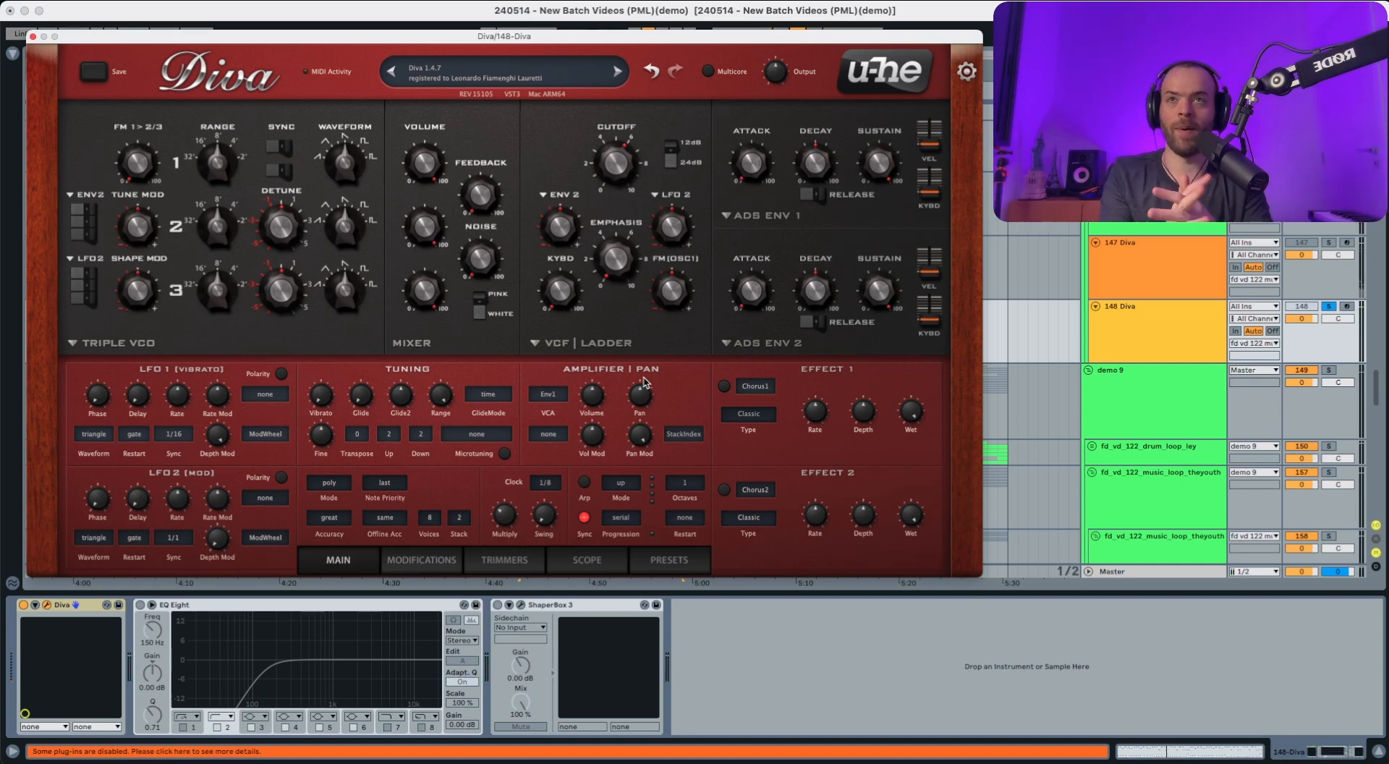
- Switch the oscillator model to Dual VCO and add a slight amount of ENV 2 pitch modulation
left_click(143, 346)
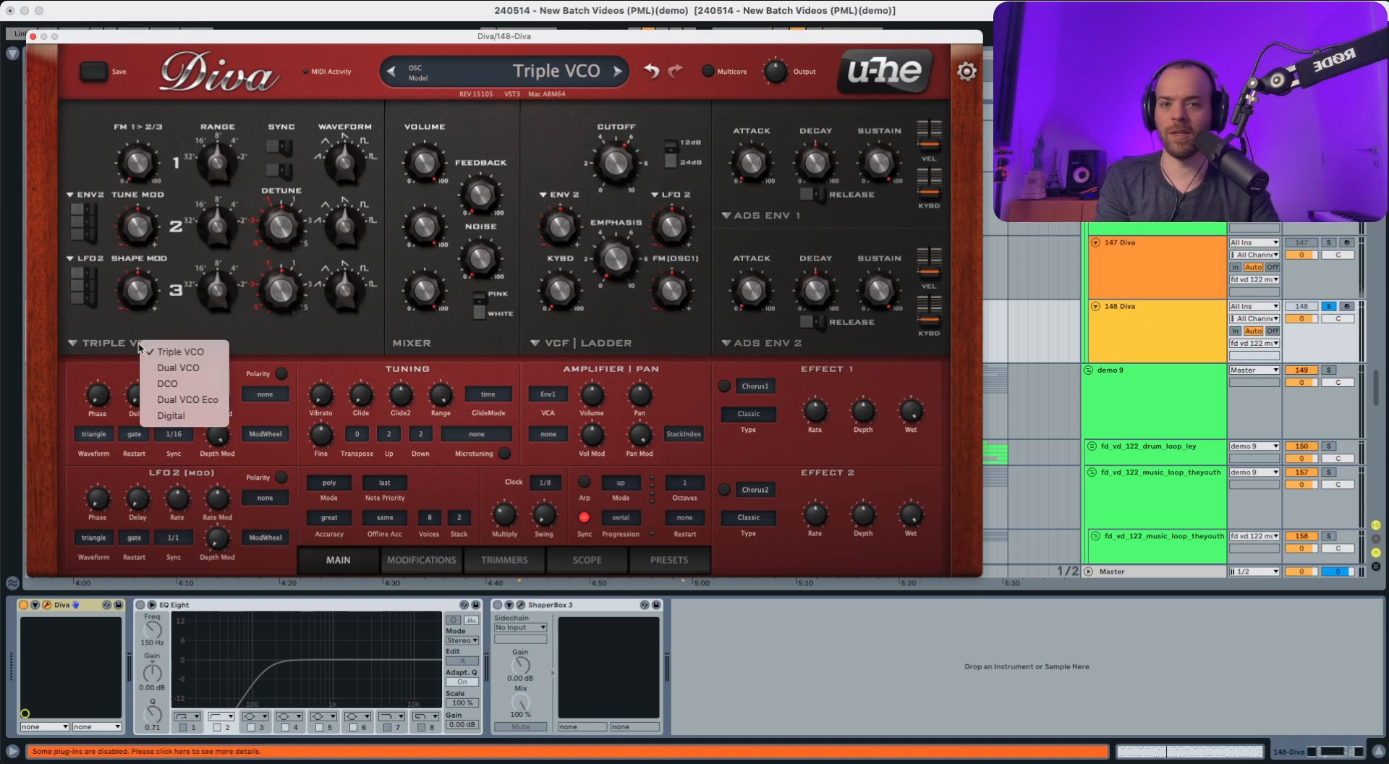
left_click(173, 369)
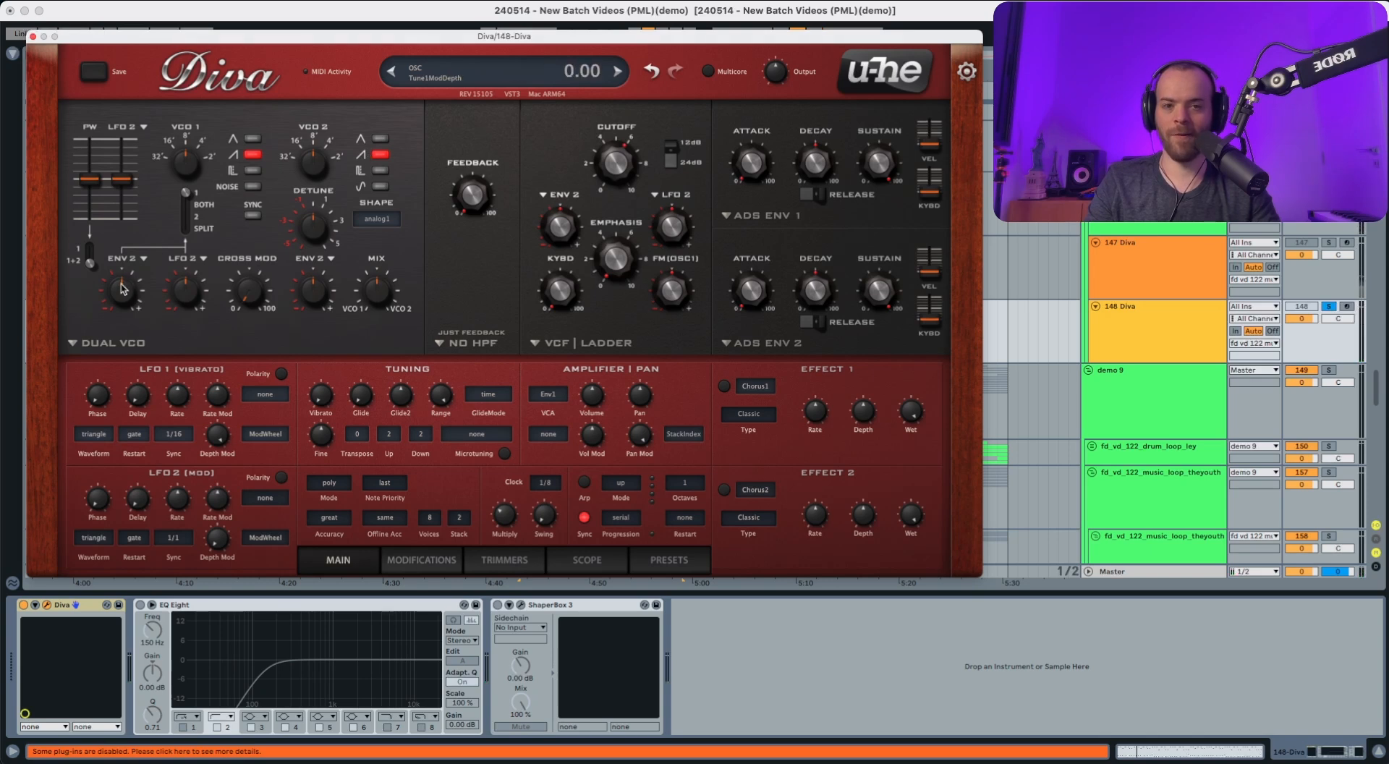
left_click_drag(121, 288, 123, 290)
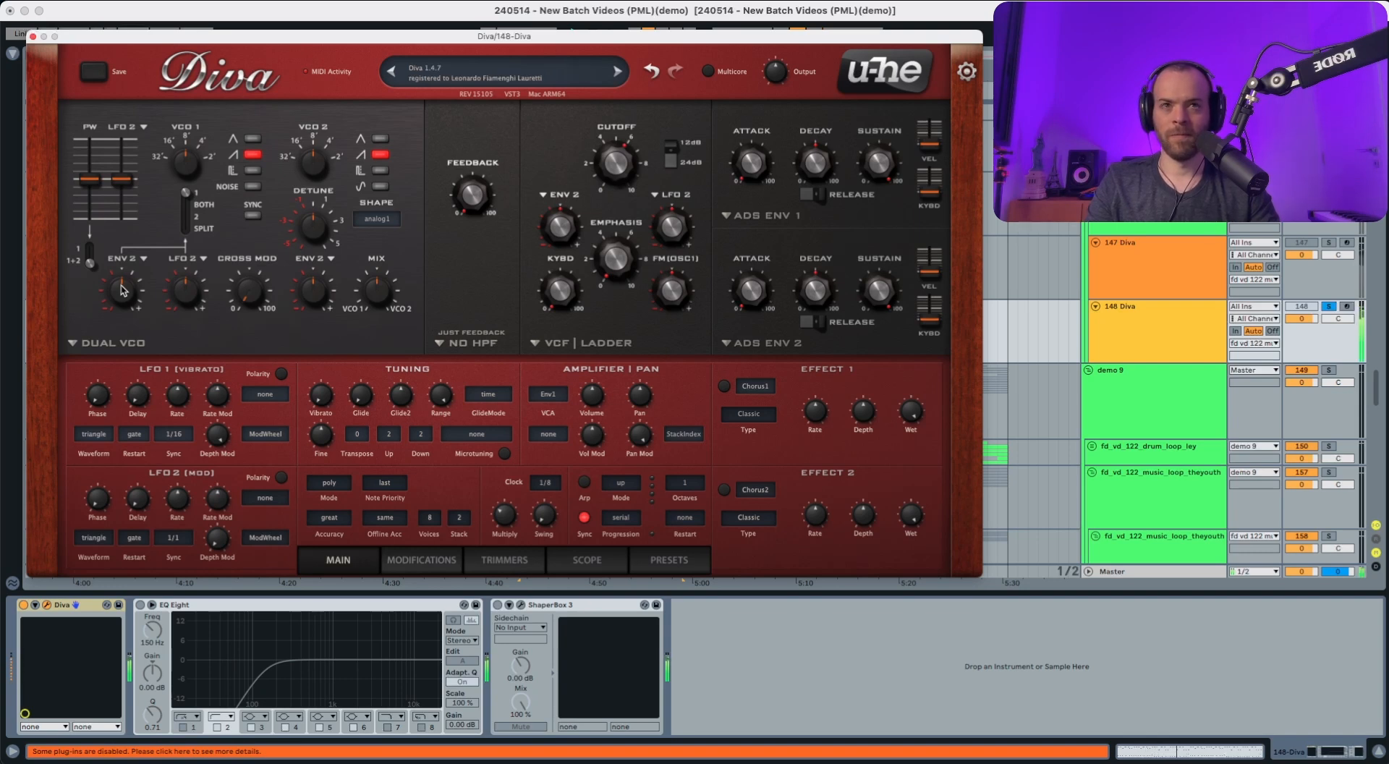
key("space")
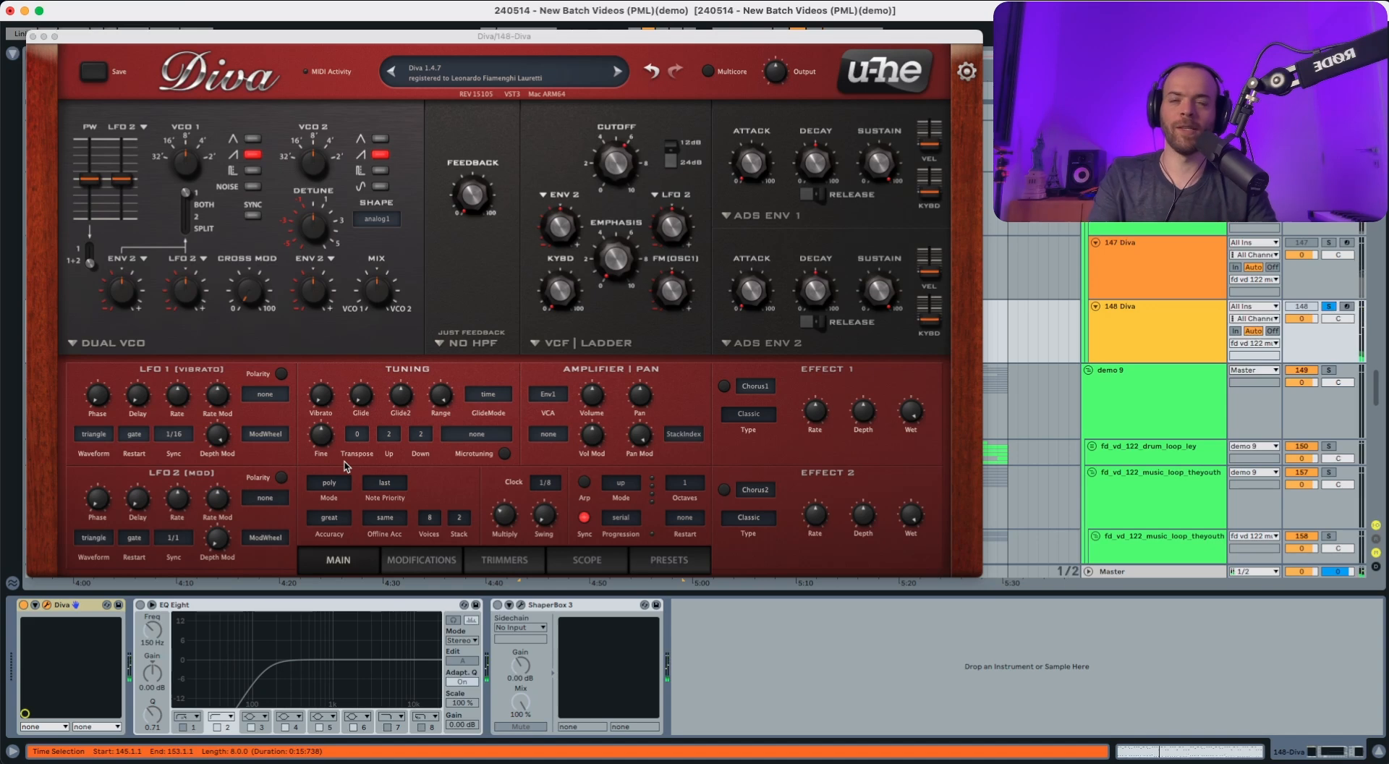
mouse_move(138, 267)
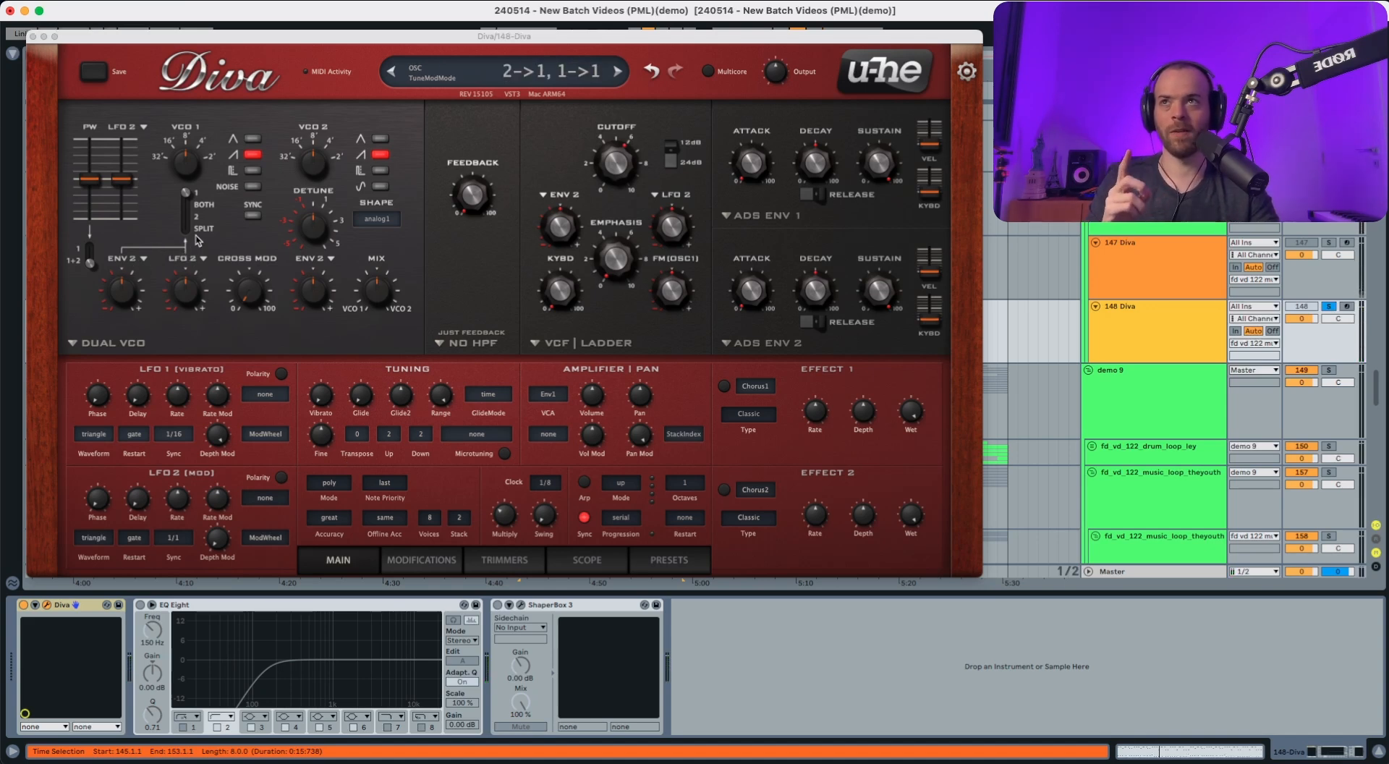
- Turn on the release for ADS Env 2 and slightly detune VCO 2
left_click(876, 291)
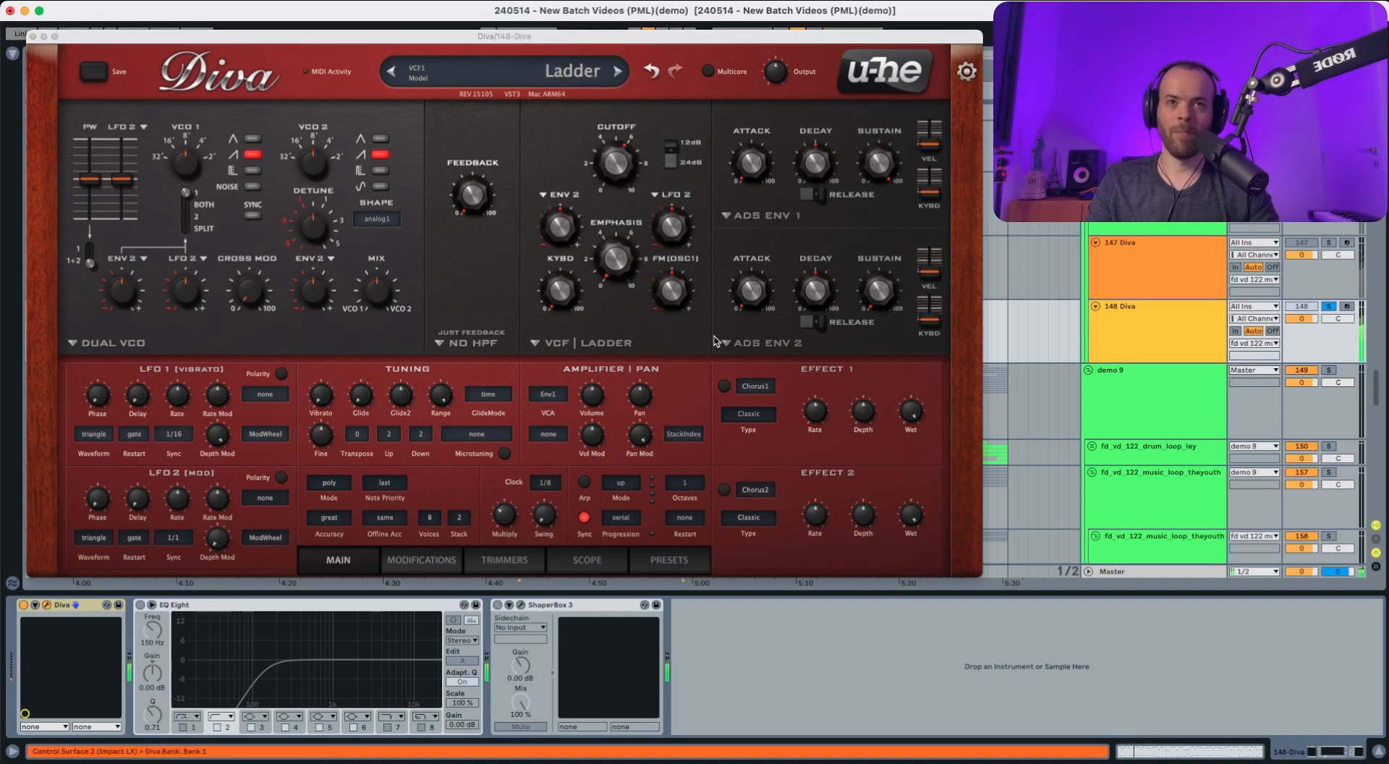
left_click(815, 329)
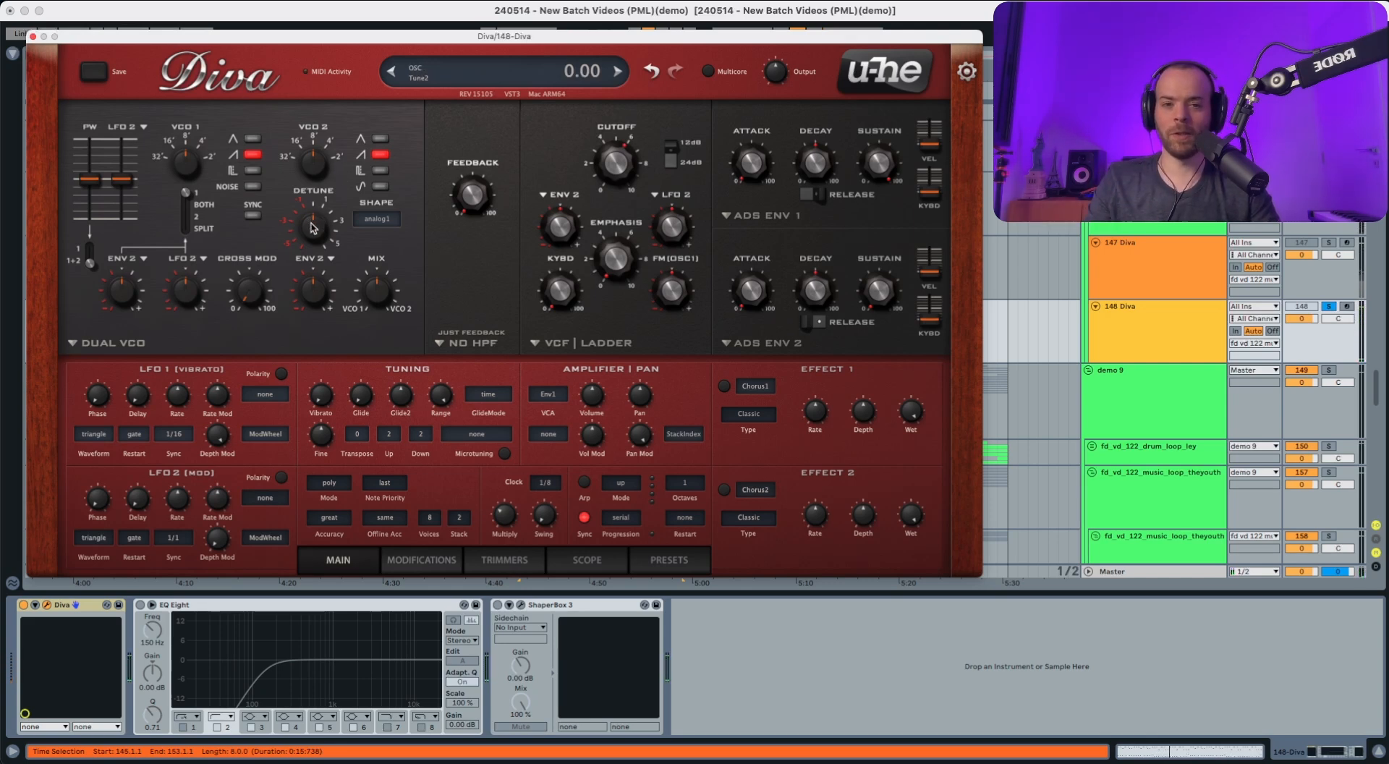
left_click_drag(312, 228, 313, 225)
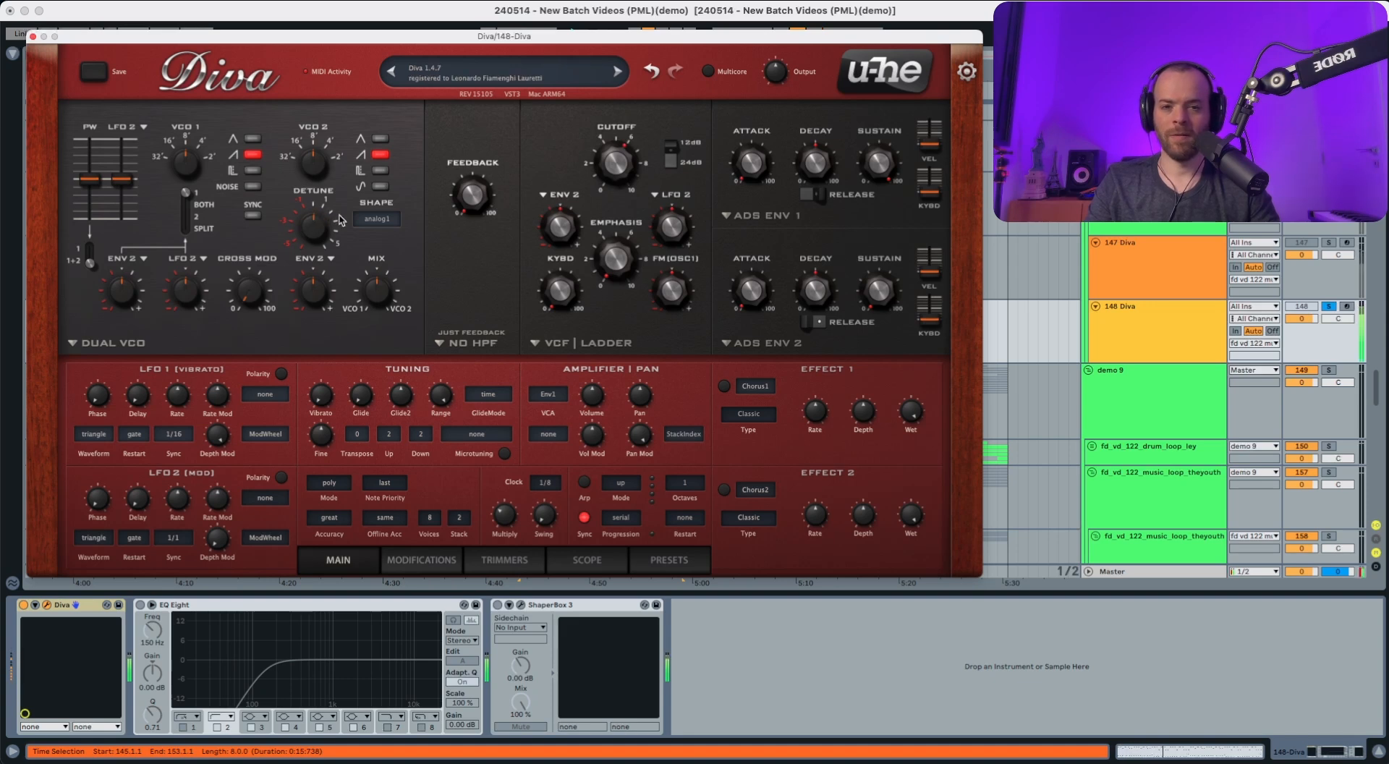
mouse_move(383, 276)
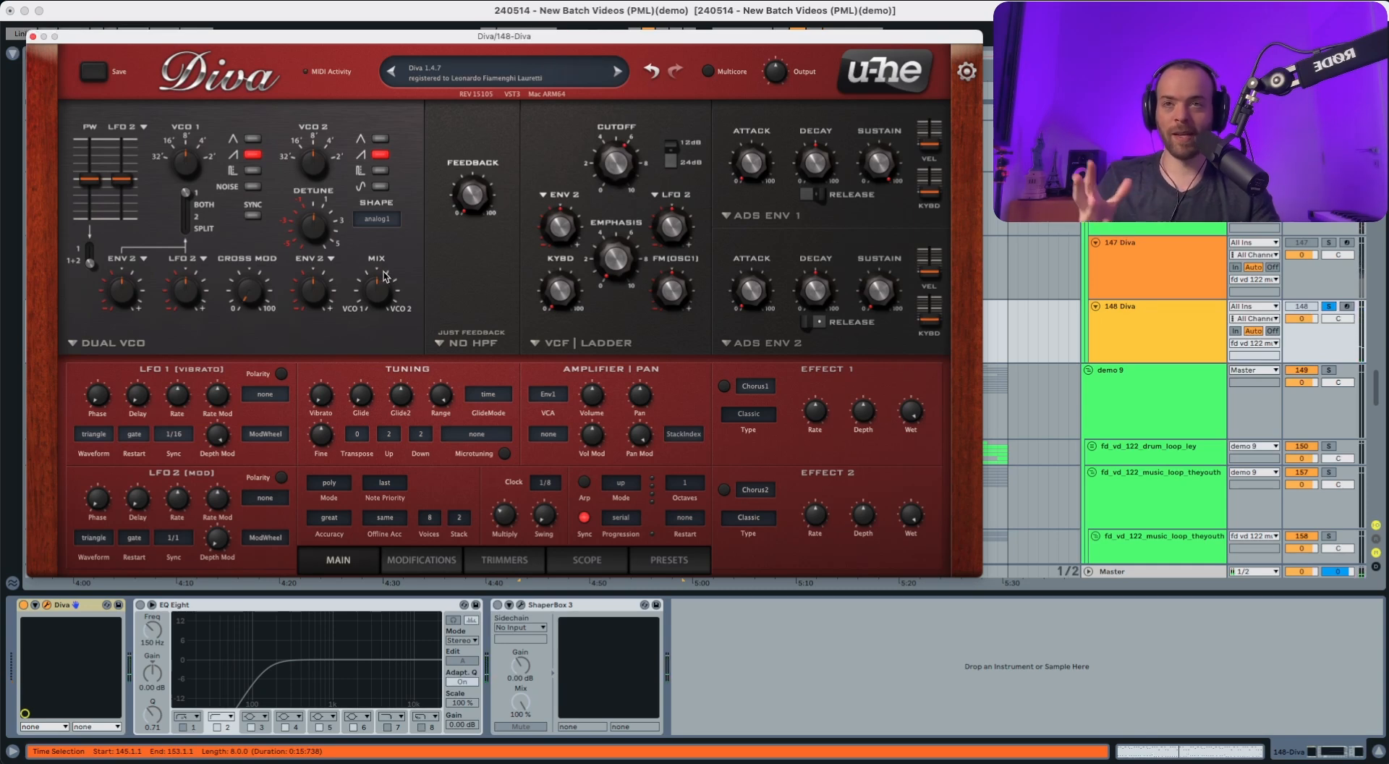
- Switch the high-pass filter model to HPF pre and raise its cutoff frequency to thin out the low end
left_click(463, 339)
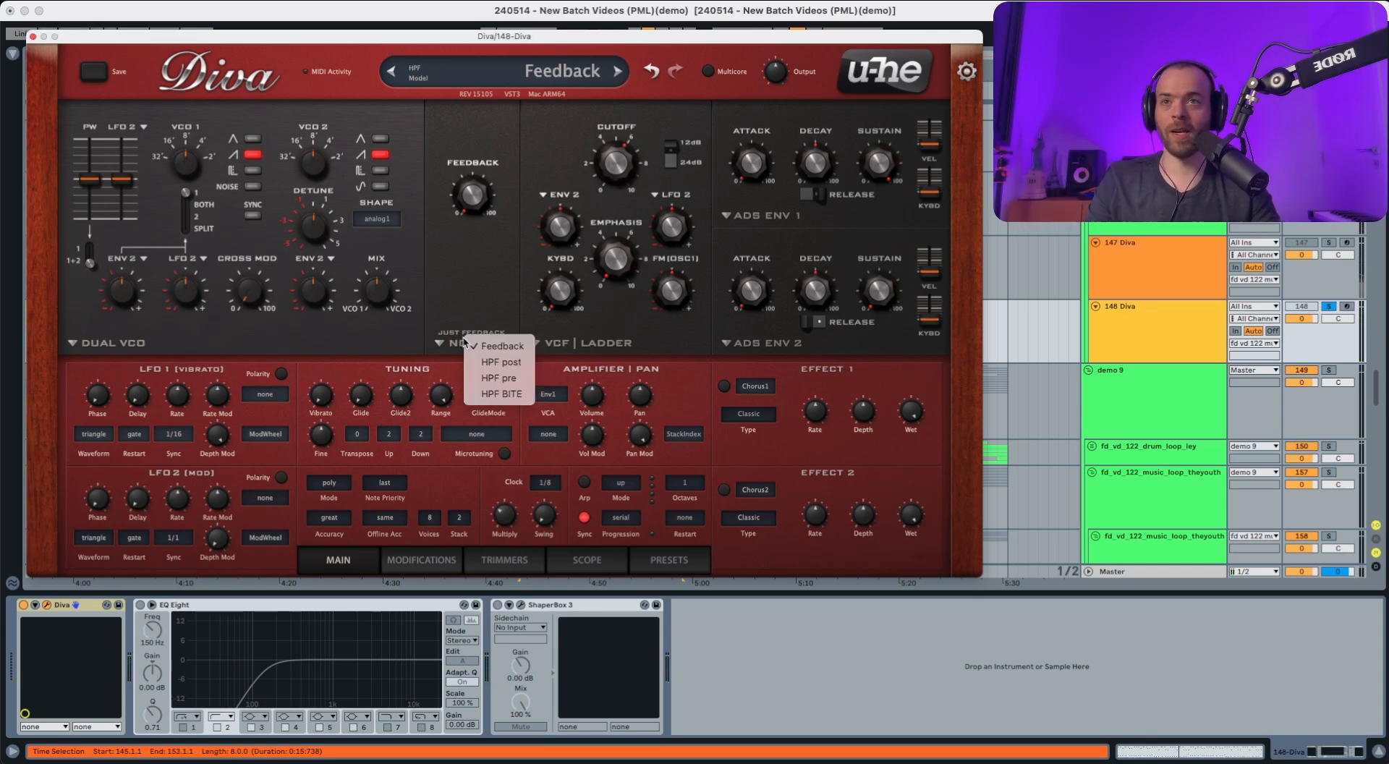
left_click(492, 380)
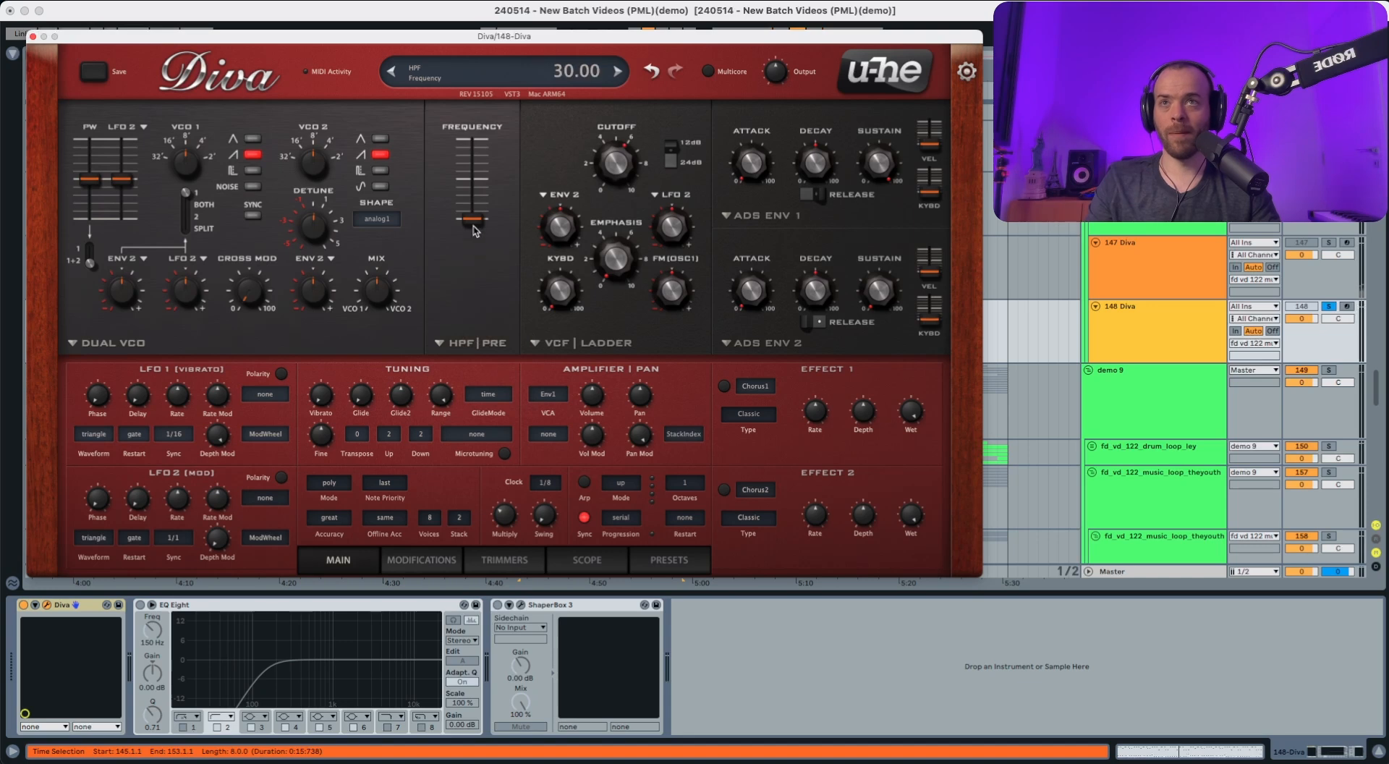
left_click_drag(477, 217, 471, 161)
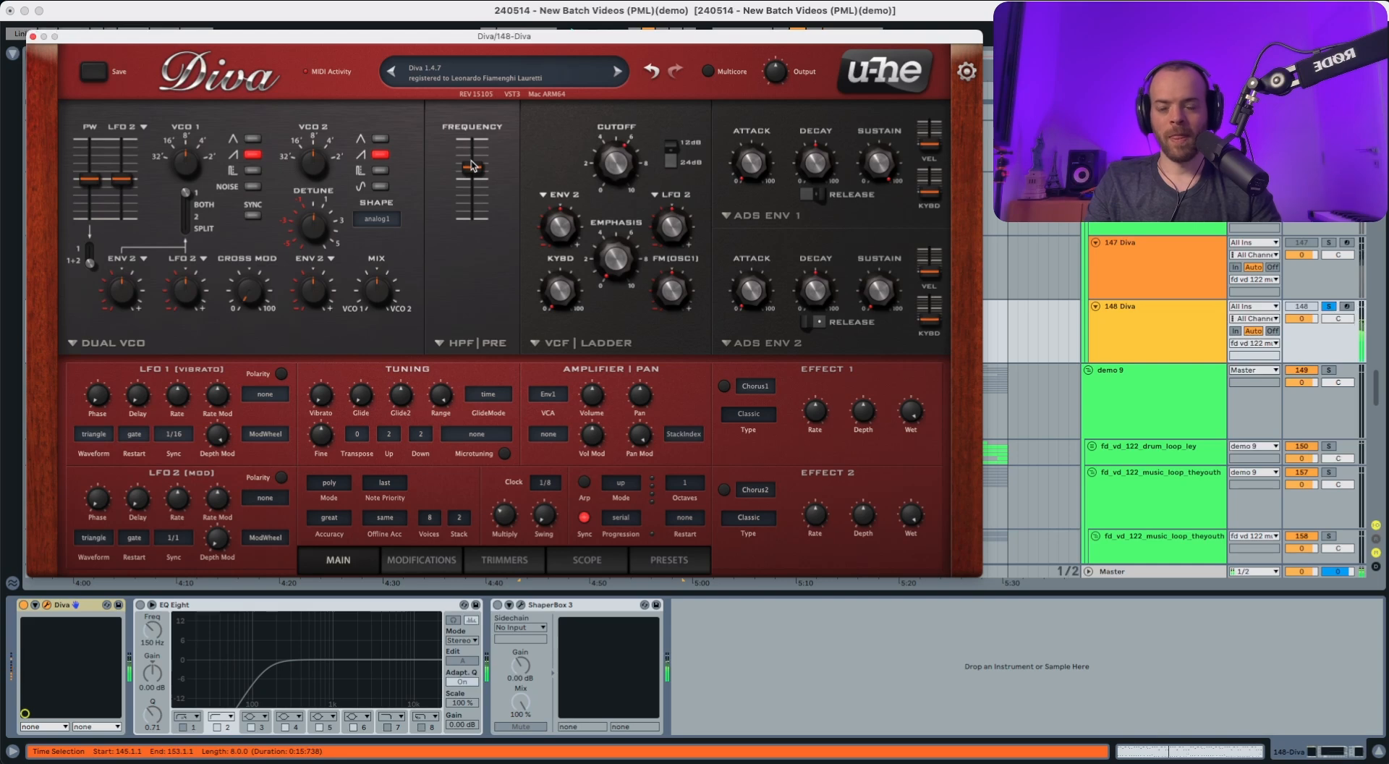
mouse_move(475, 171)
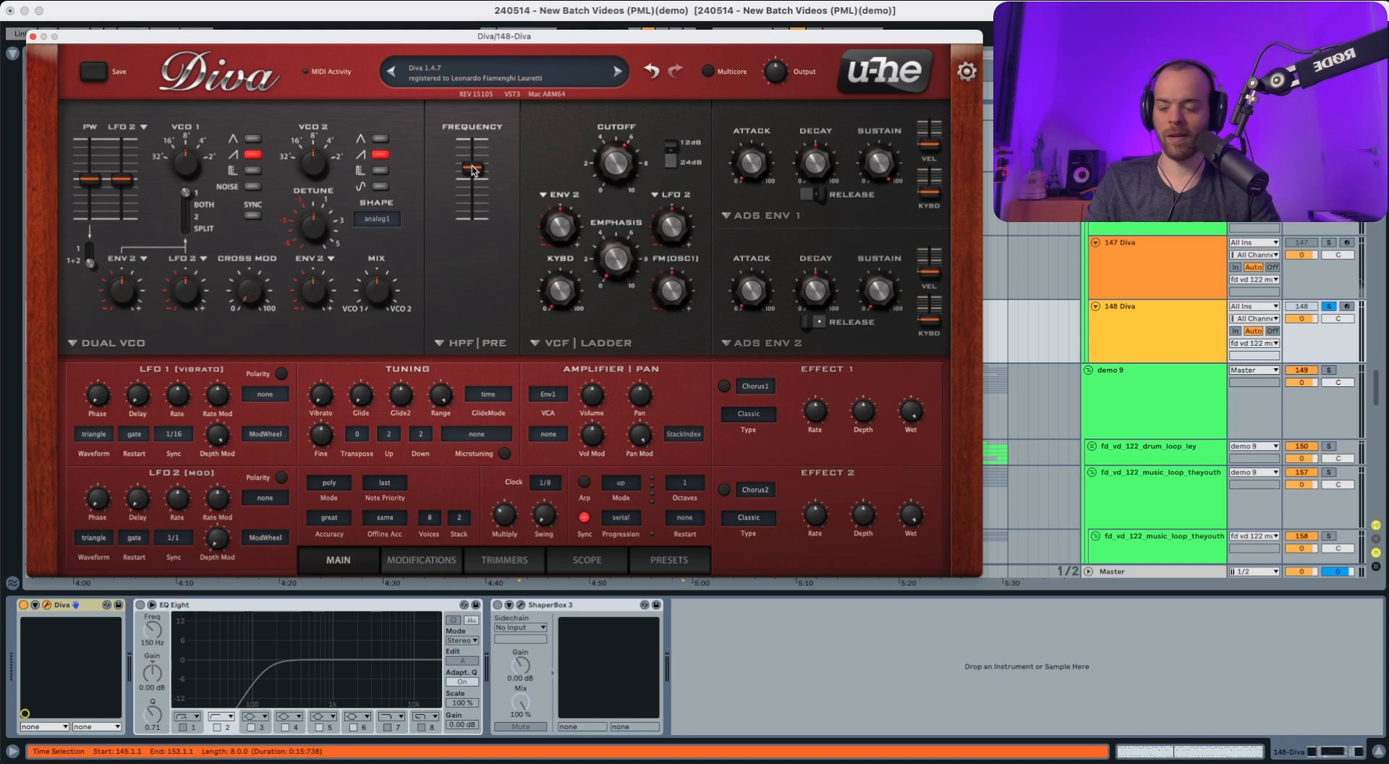
left_click_drag(474, 171, 480, 138)
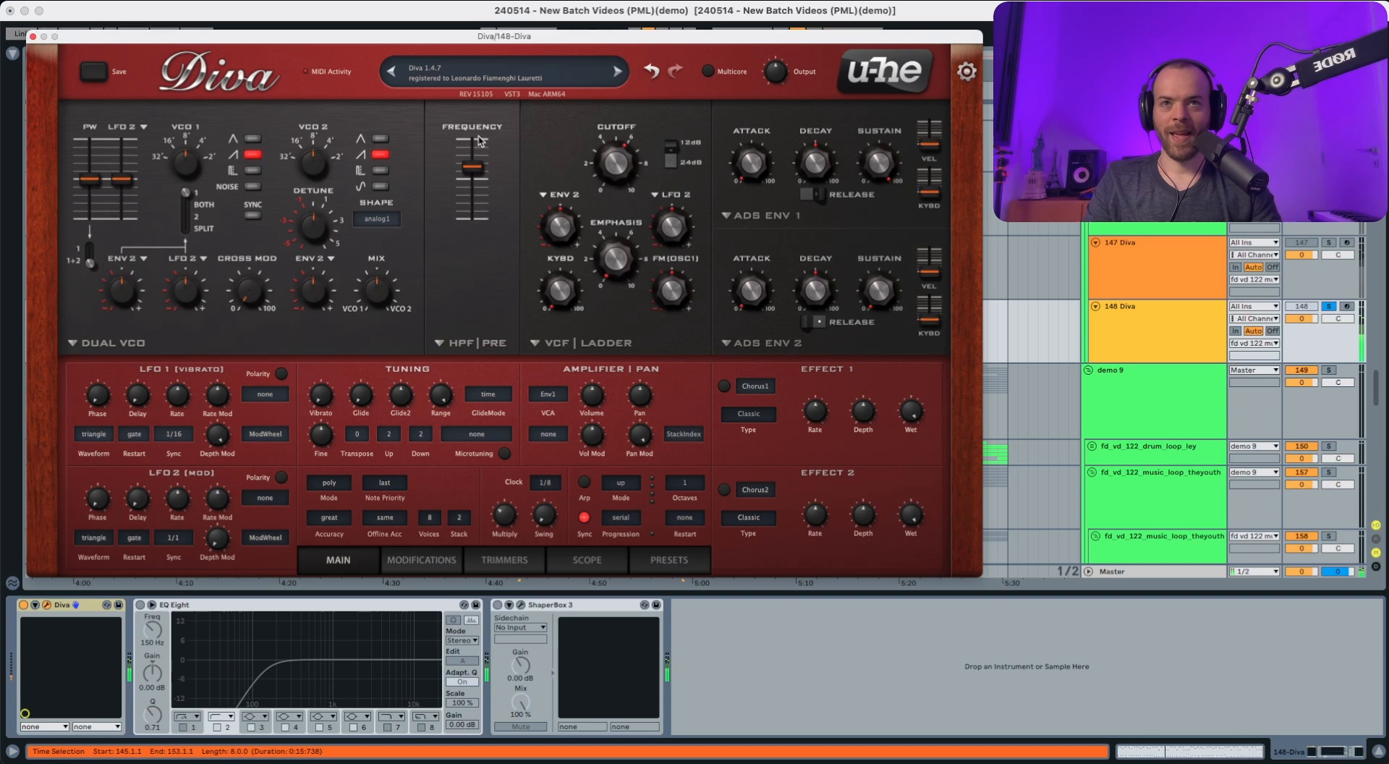
- Switch the main filter model to VCF Cascade and set its character to clean
left_click(578, 343)
left_click(602, 376)
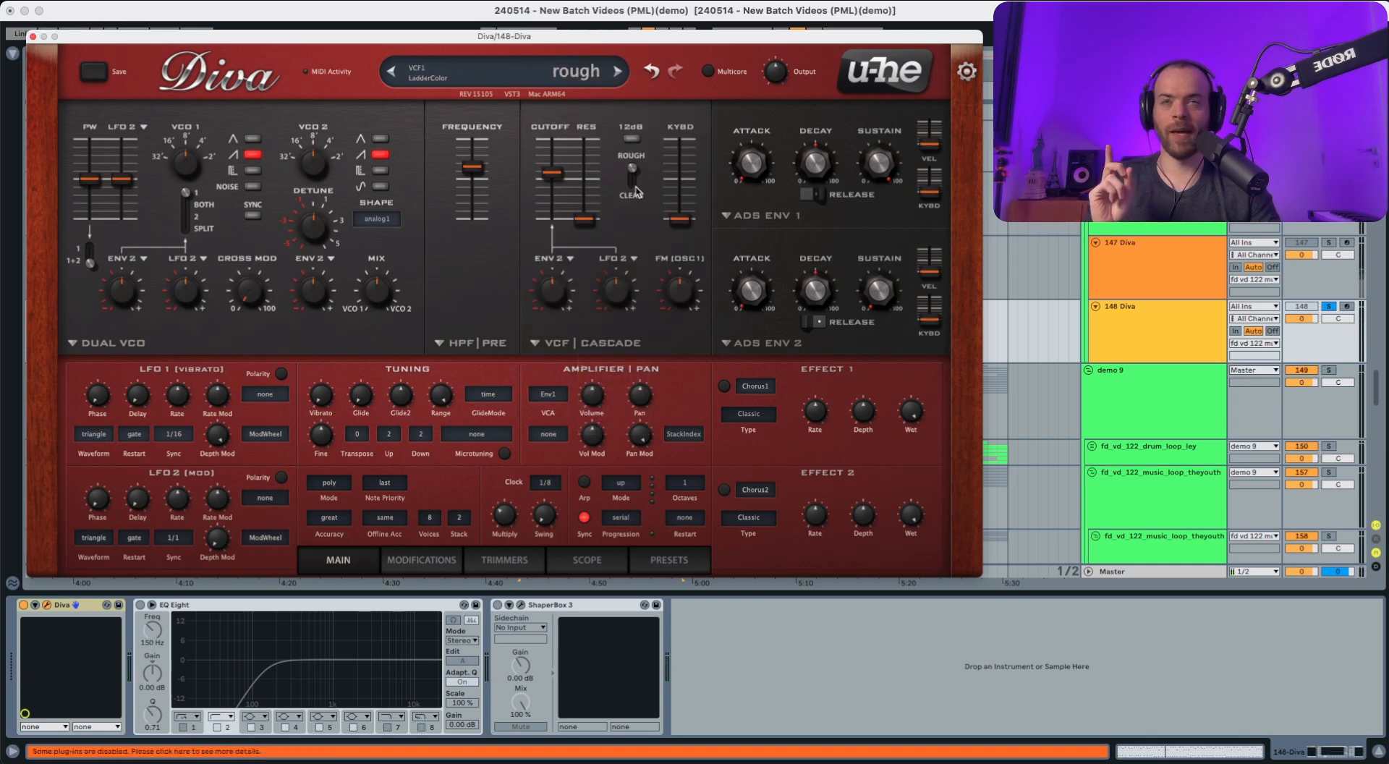
left_click(633, 182)
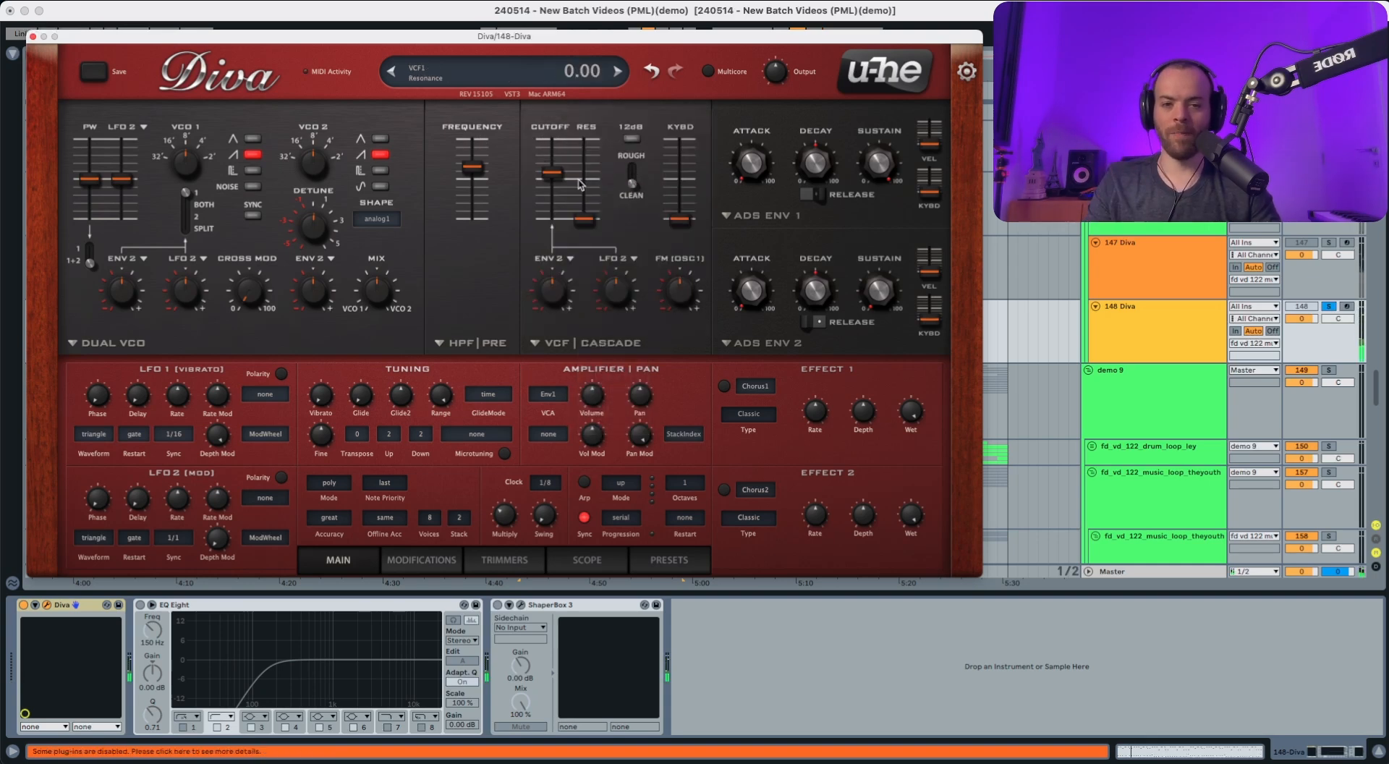
- Lower the Cascade filter's cutoff and add a small amount of resonance
left_click_drag(552, 172, 552, 204)
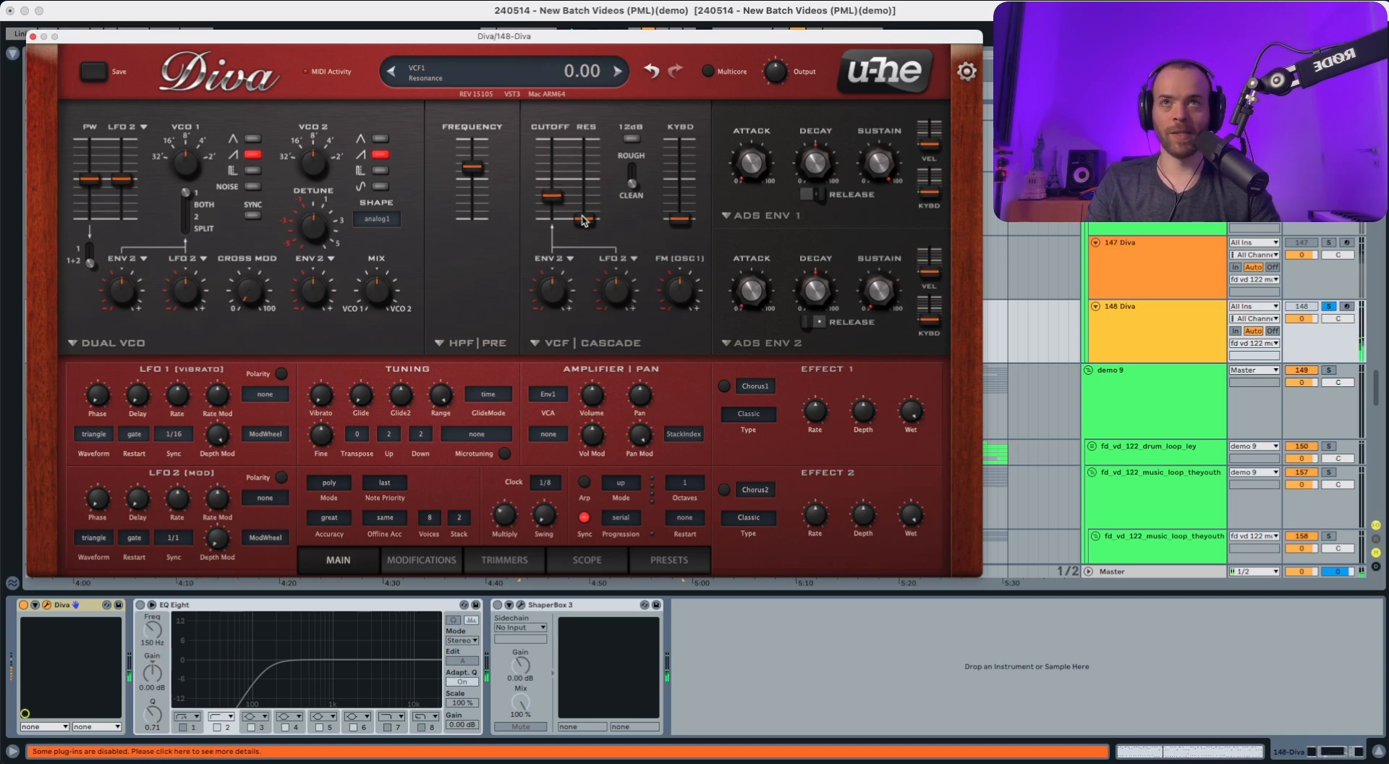
left_click_drag(582, 215, 586, 203)
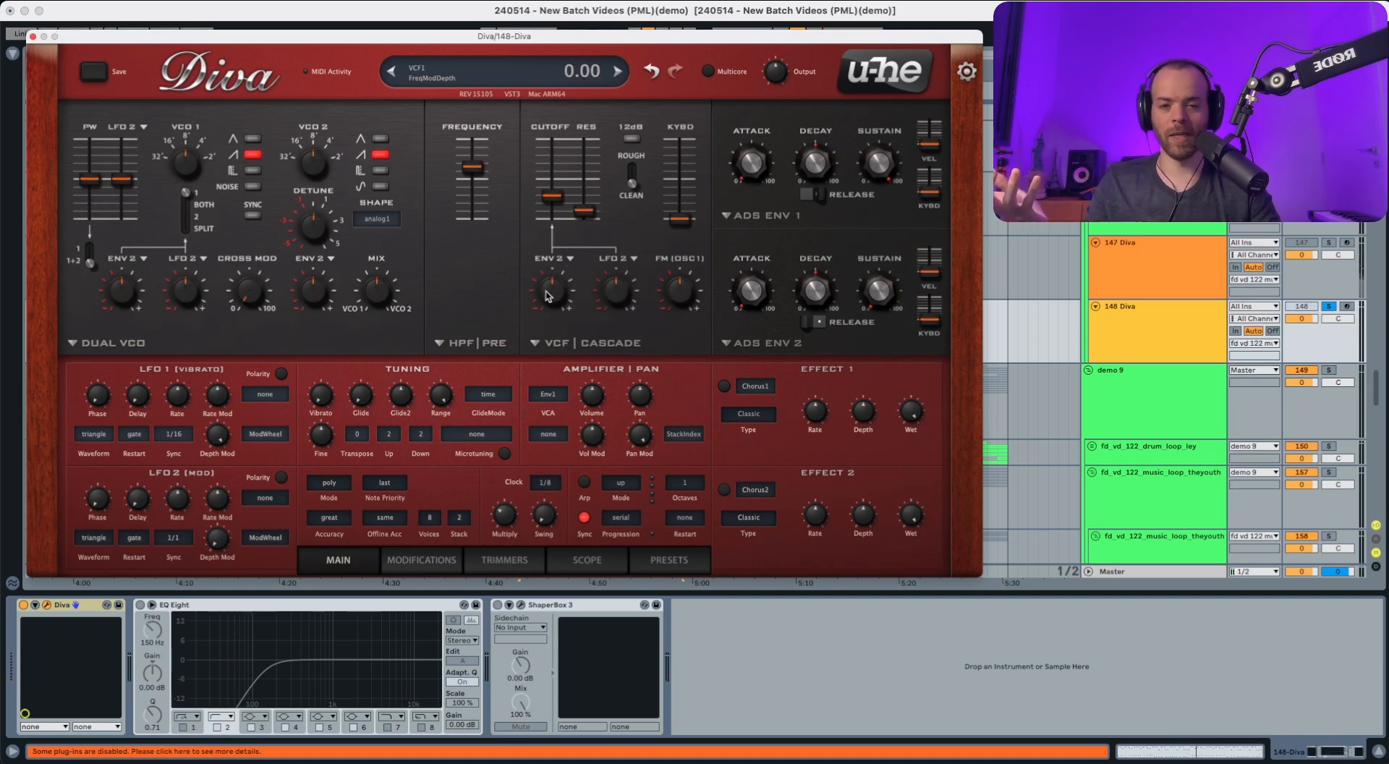
- Raise the ENV 2 modulation of the filter cutoff and set the Env 2 decay to 48
left_click_drag(548, 296, 548, 284)
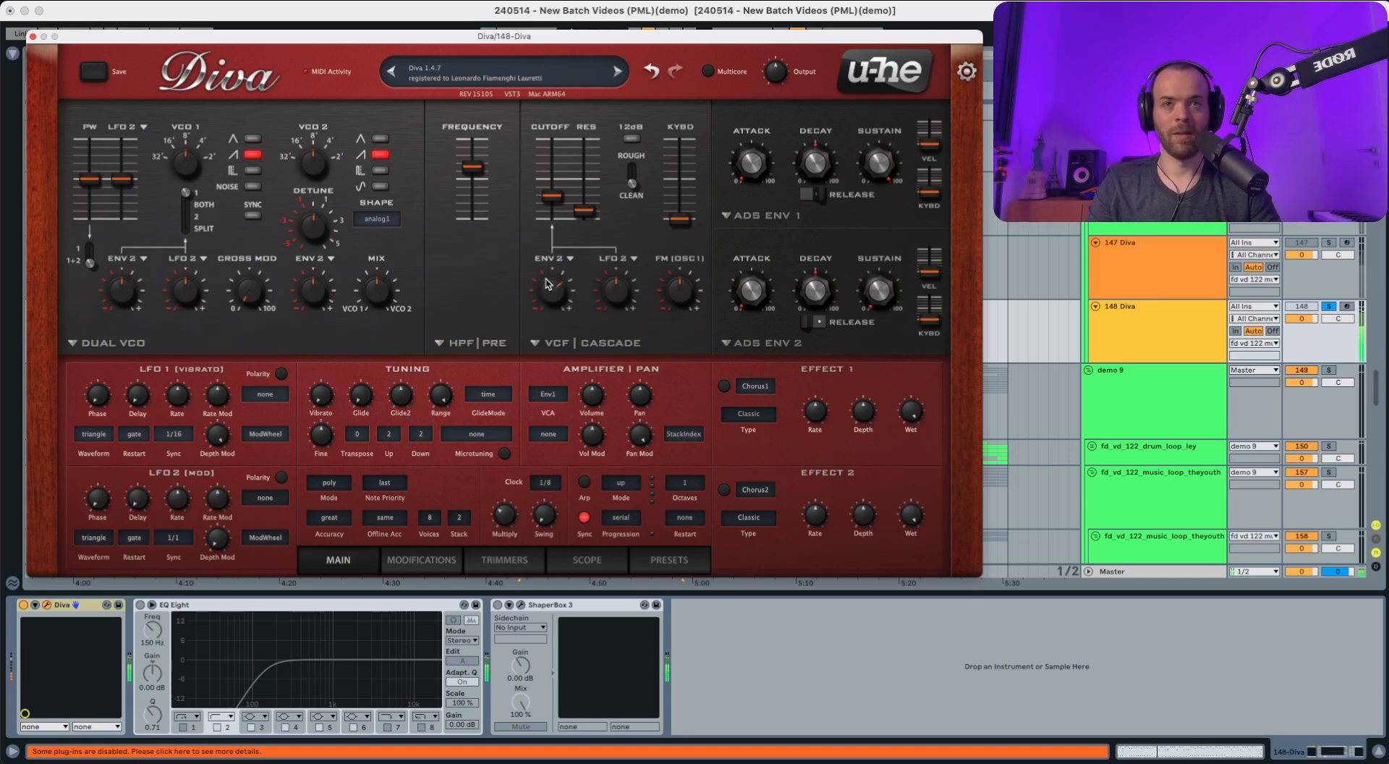
left_click(812, 292)
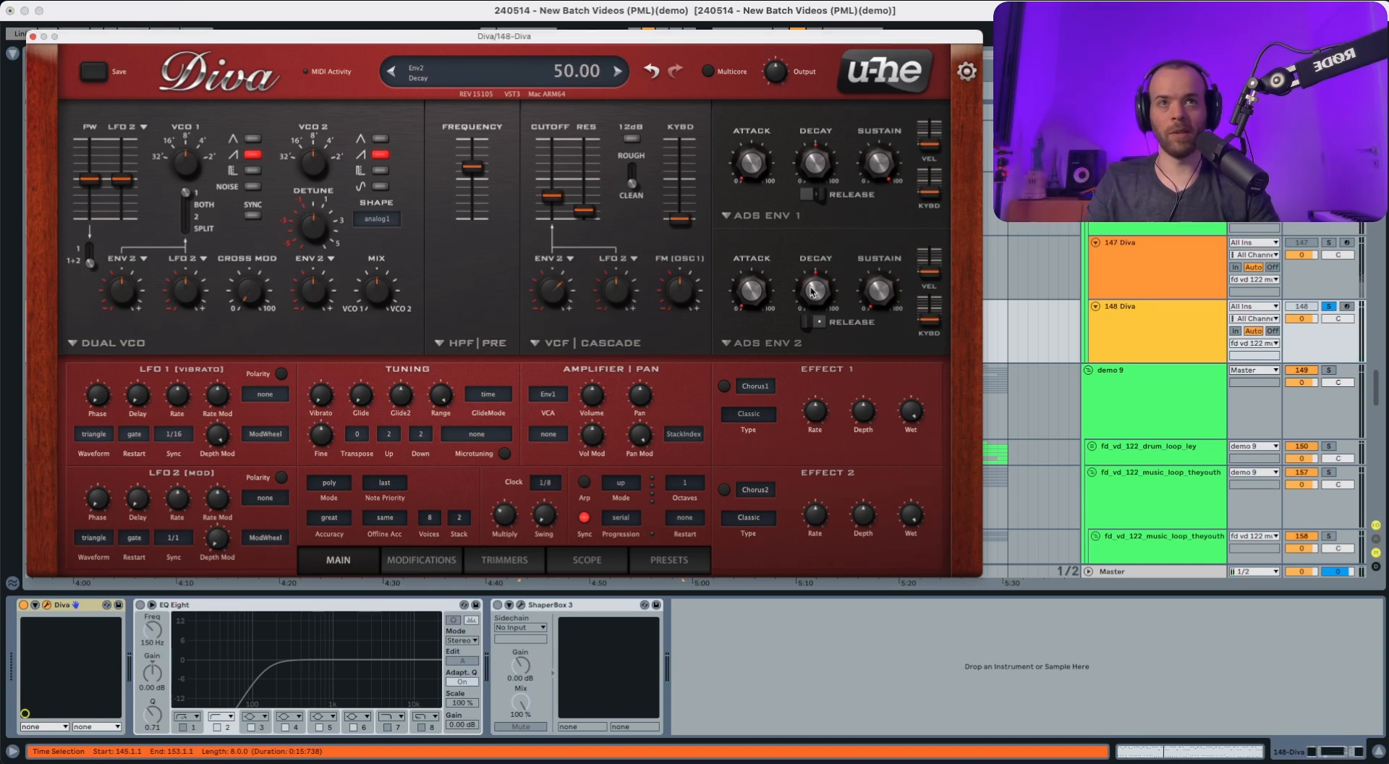
scroll(813, 292, "down", 2)
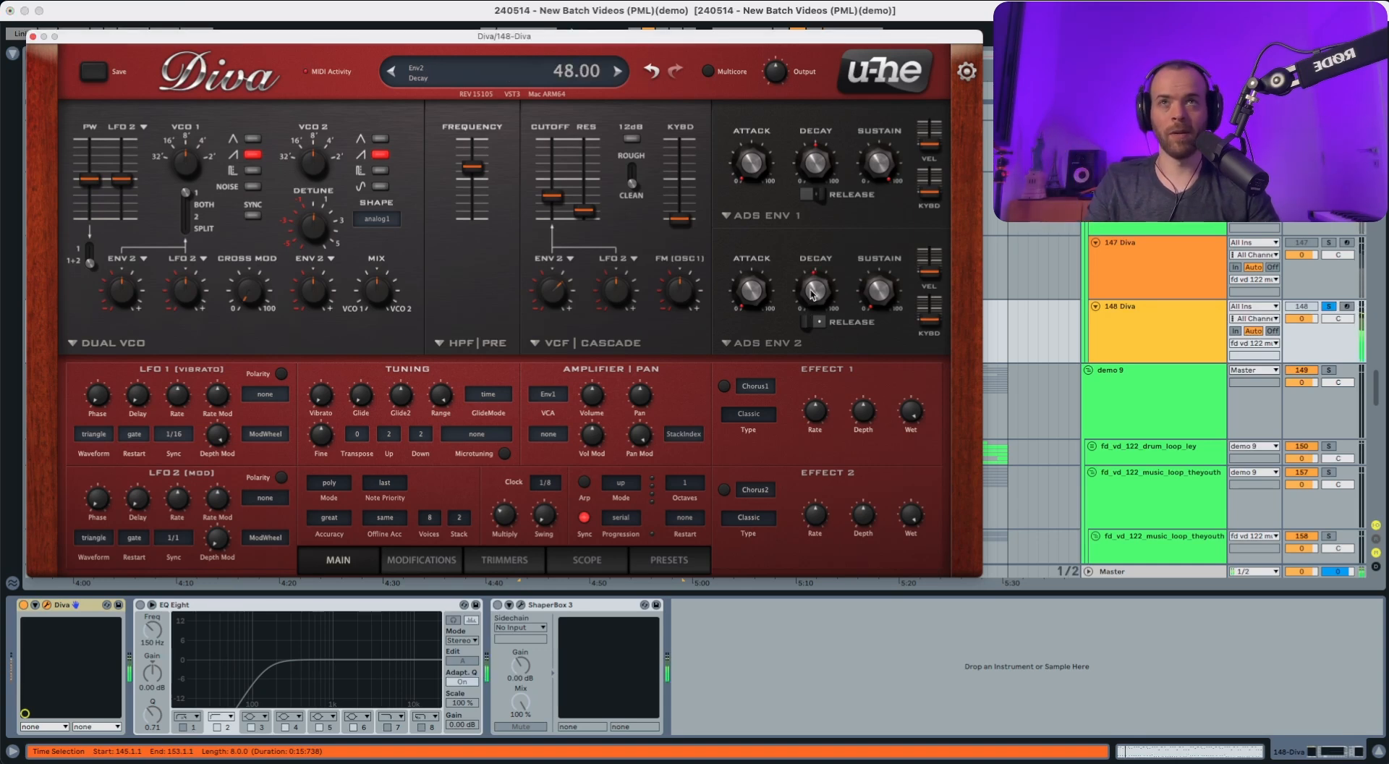
- Change Envelope 1 to the digital model with decay 26, sustain 80 and release 39
left_click(758, 217)
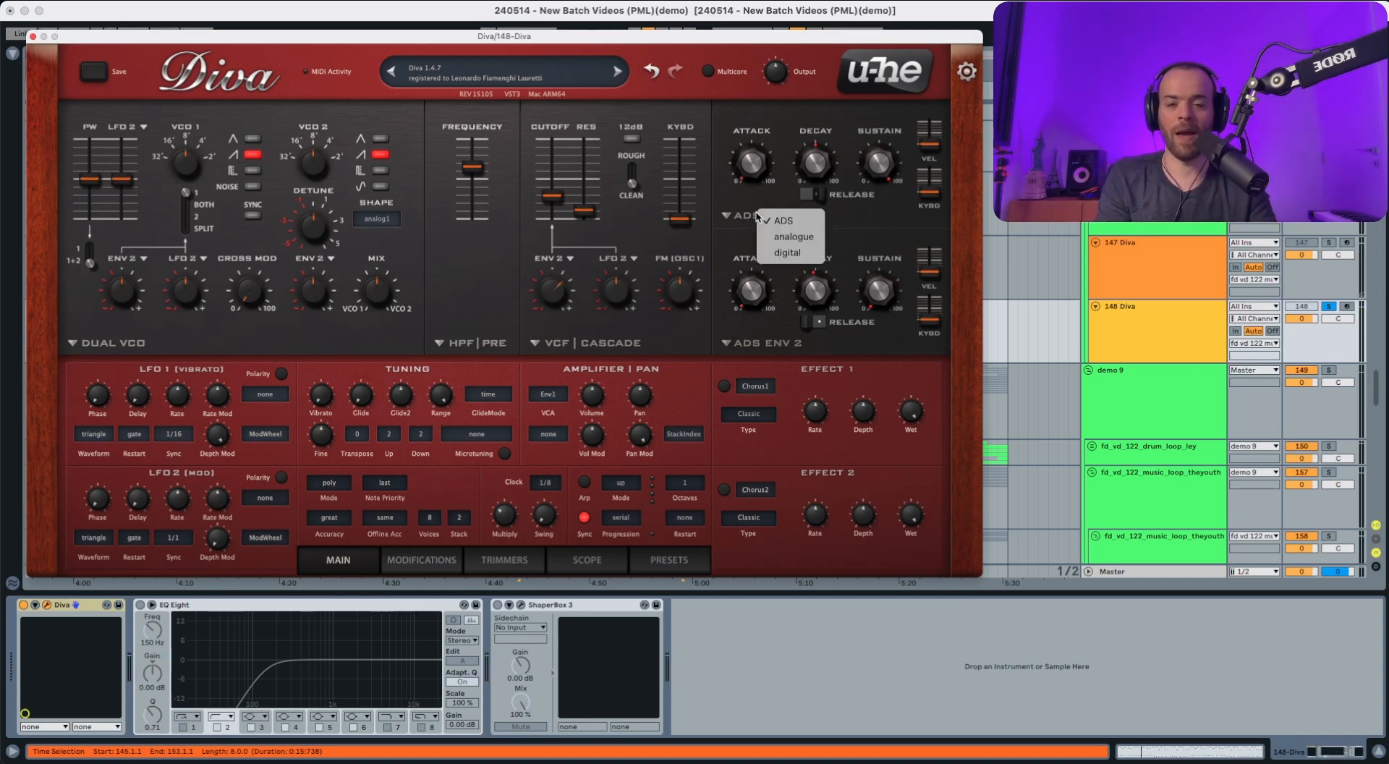
left_click(786, 253)
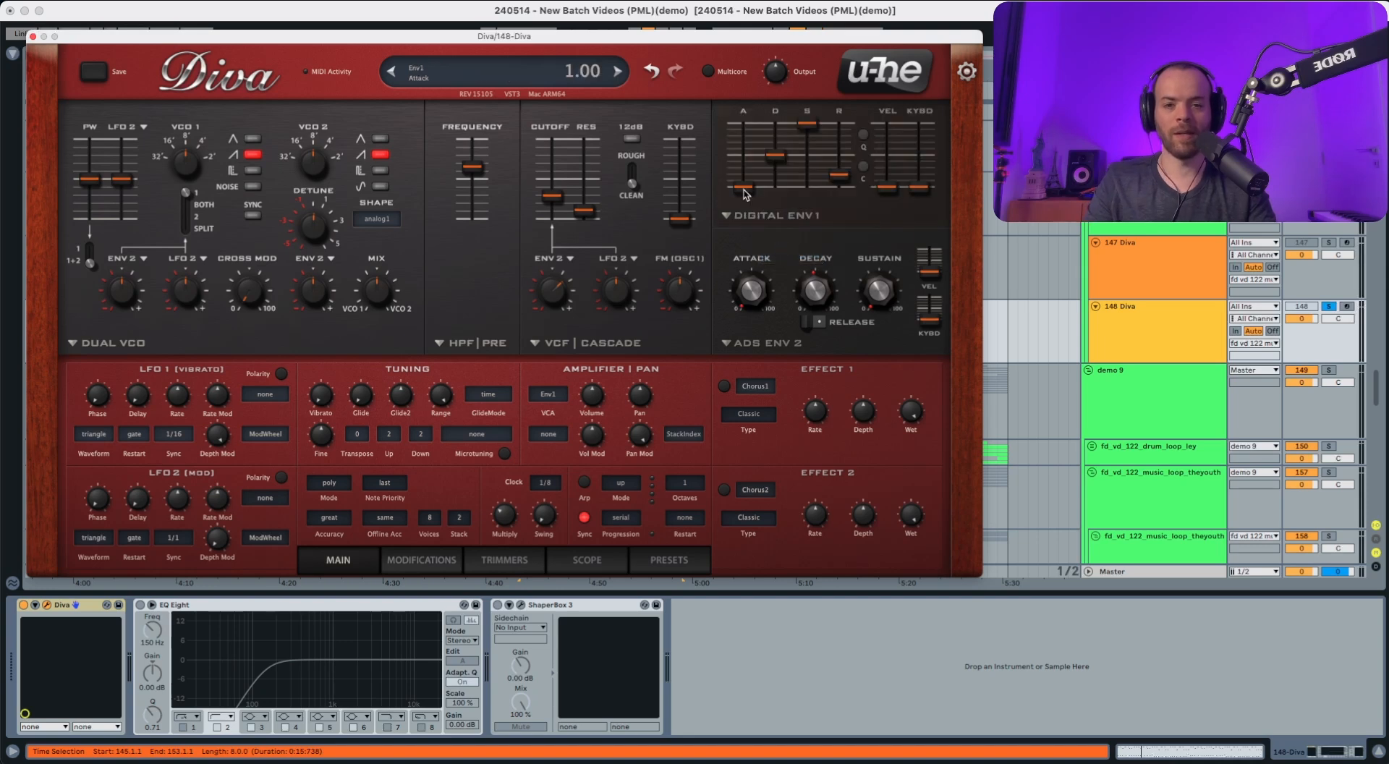
left_click_drag(774, 160, 774, 177)
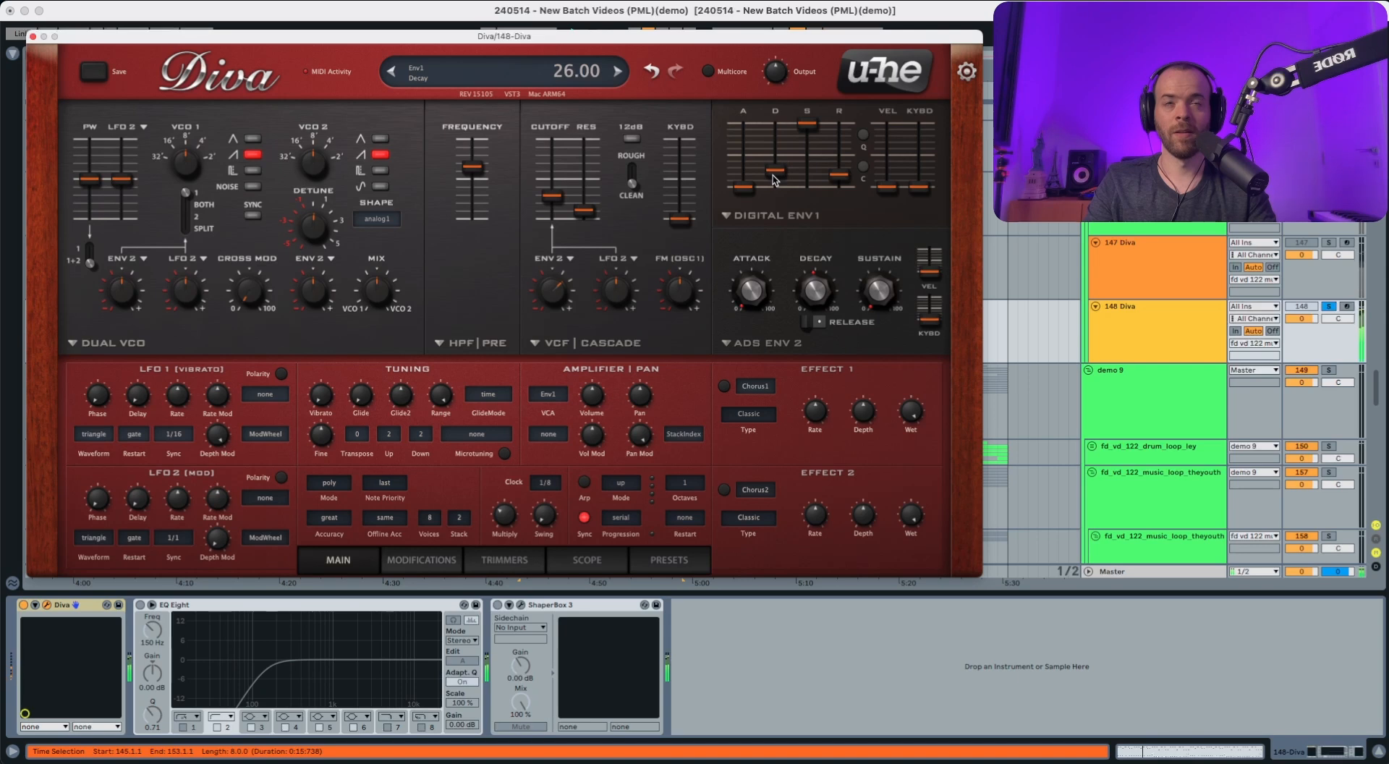
left_click_drag(832, 176, 834, 163)
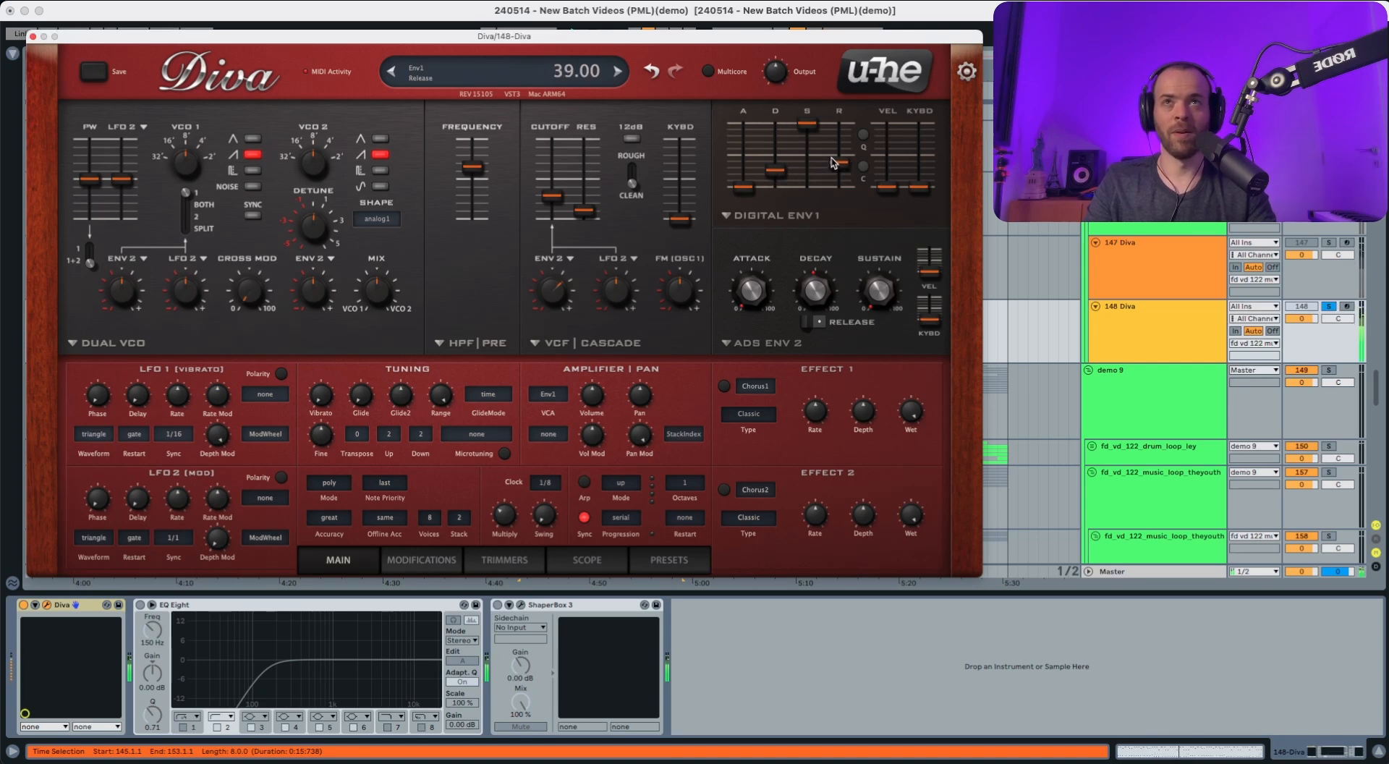
left_click_drag(834, 161, 808, 139)
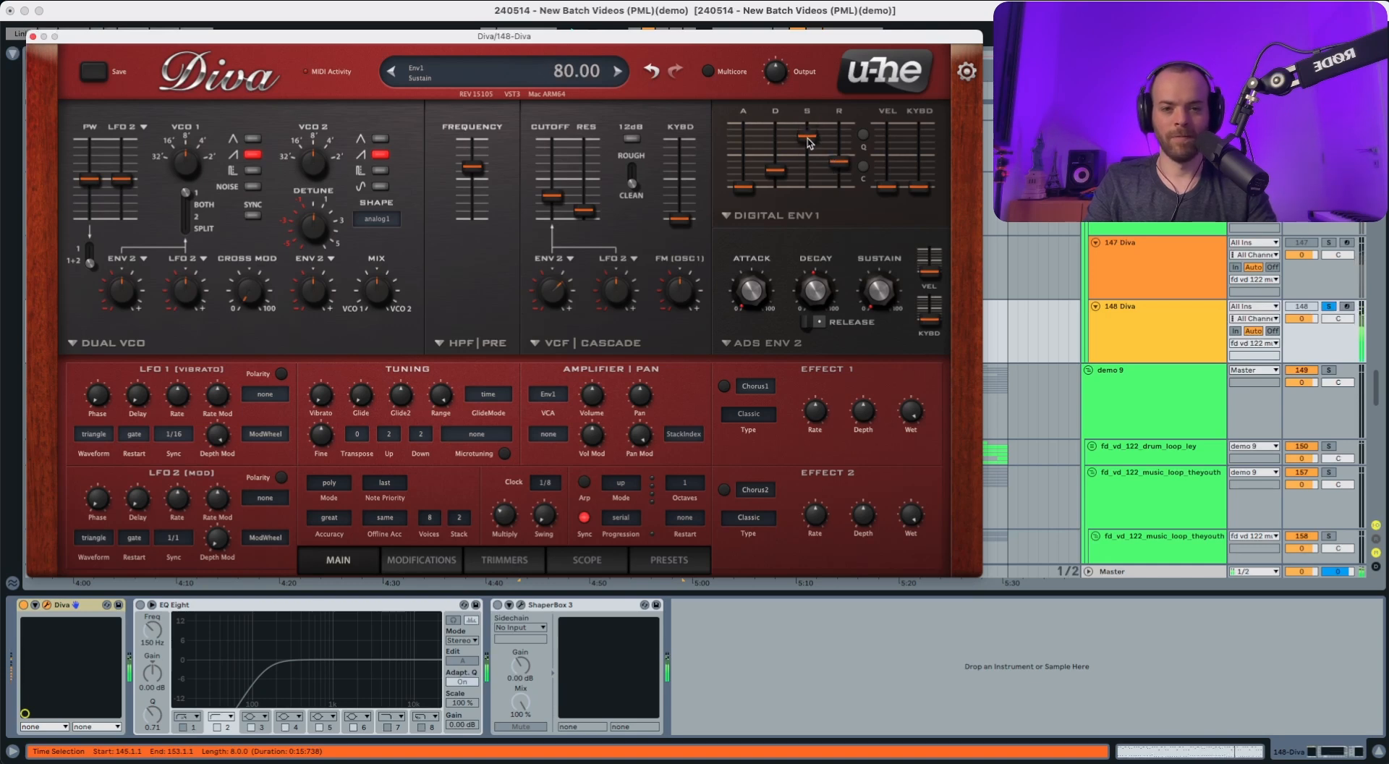
- Add subtle LFO 1 vibrato to the tuning and turn down the LFO 1 depth modulation
left_click(1083, 403)
scroll(1084, 404, "up", 2)
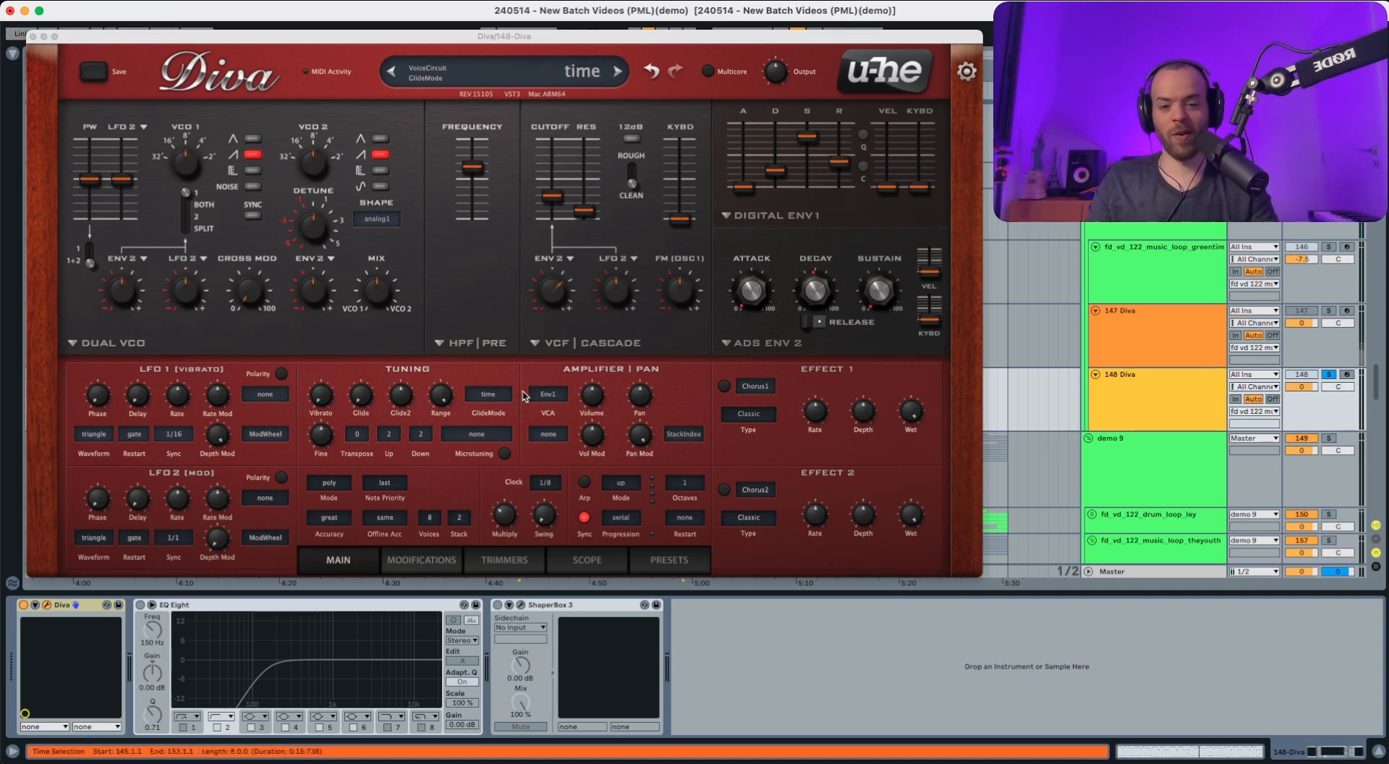
left_click_drag(321, 399, 318, 382)
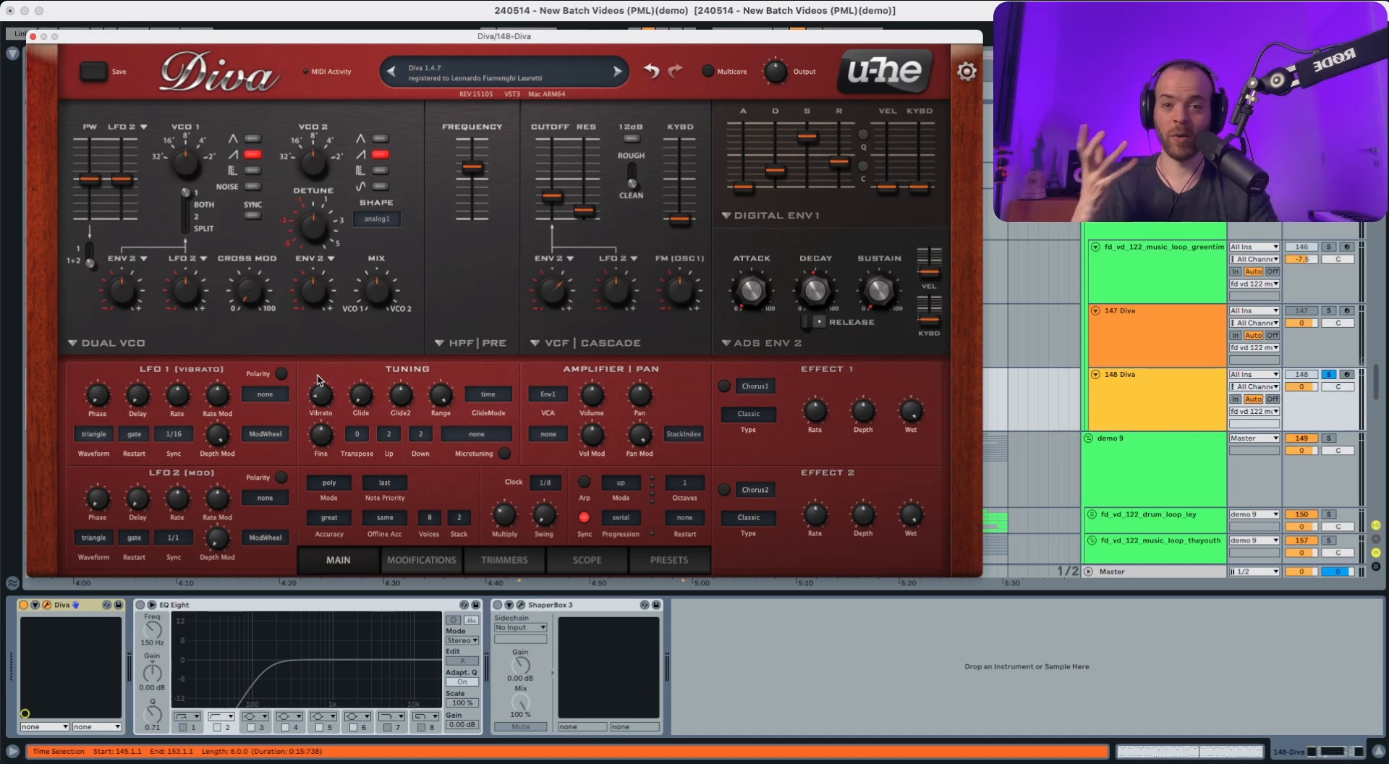
left_click_drag(318, 380, 338, 299)
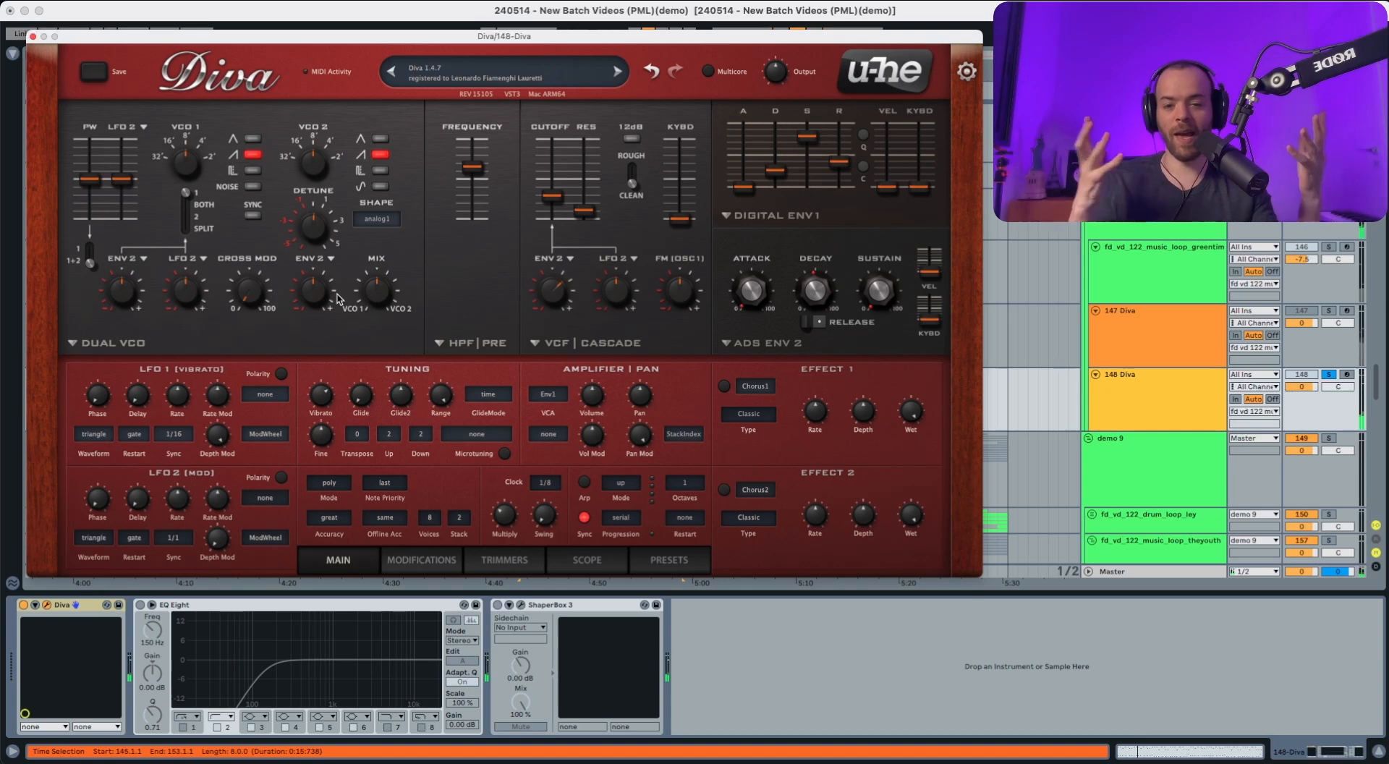
left_click_drag(217, 436, 206, 443)
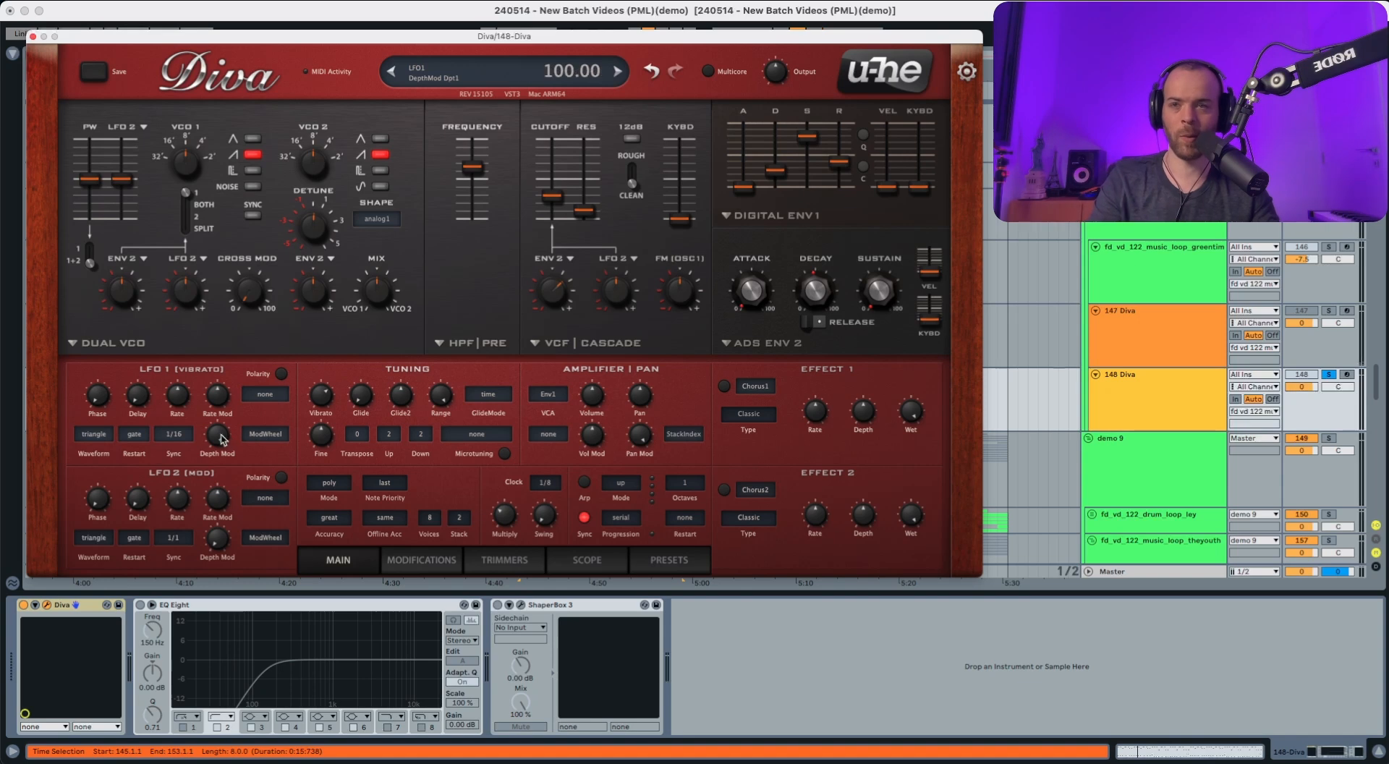
left_click_drag(221, 434, 217, 492)
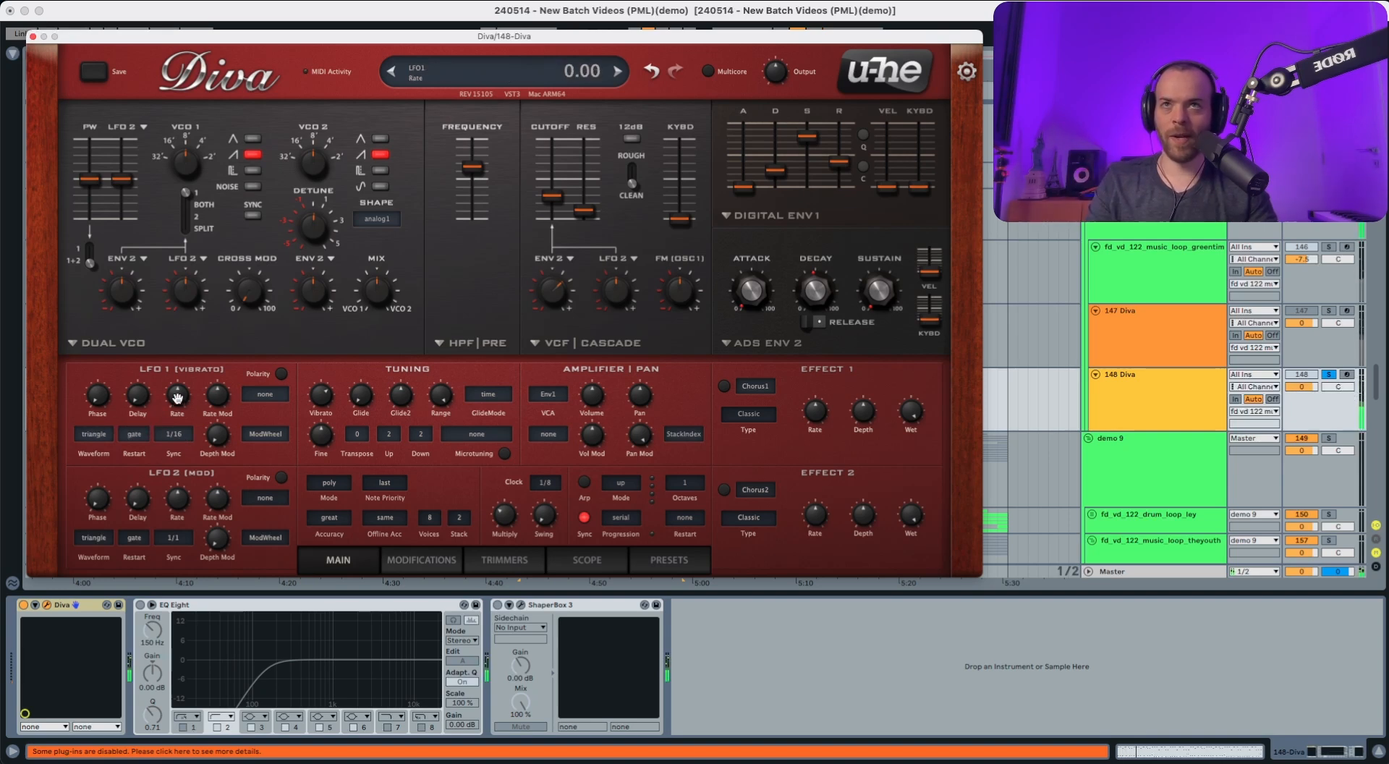
left_click_drag(177, 397, 177, 401)
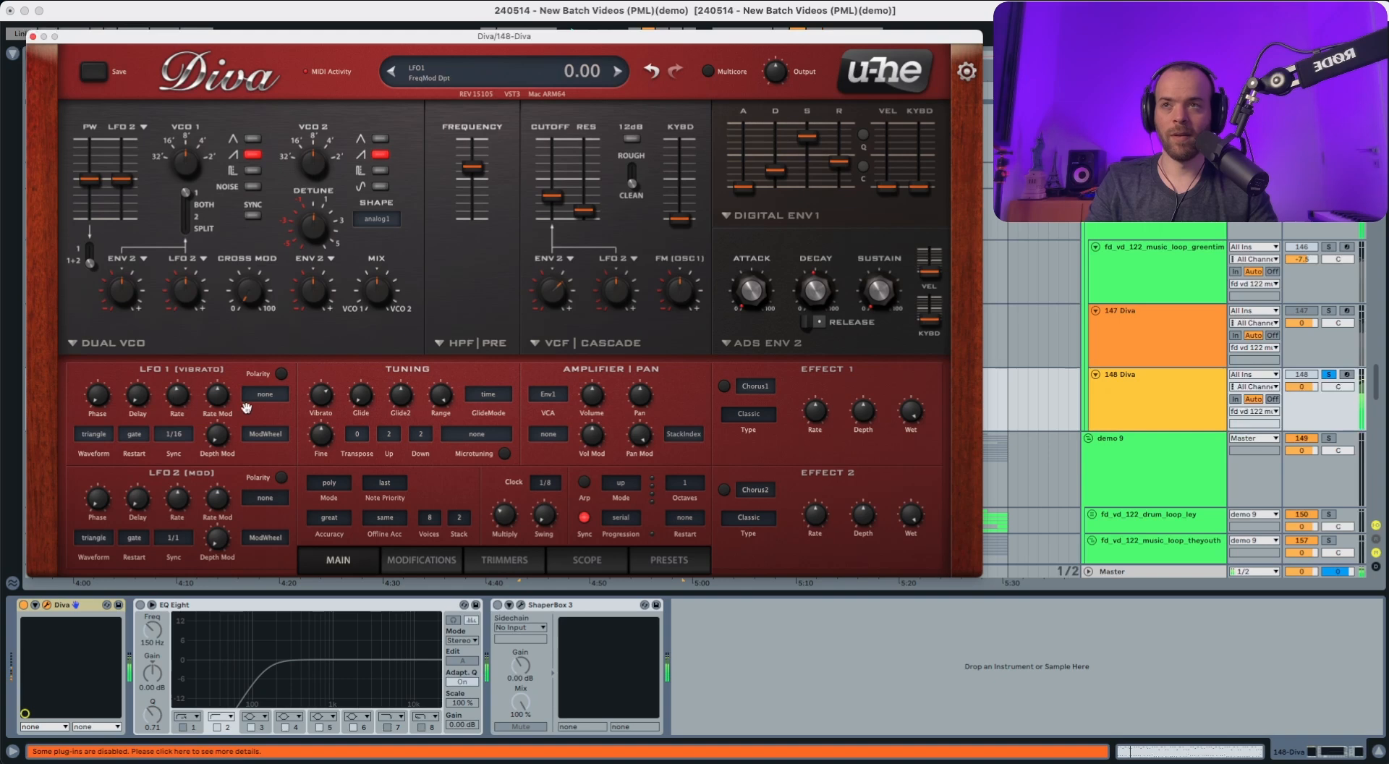
left_click_drag(321, 394, 312, 477)
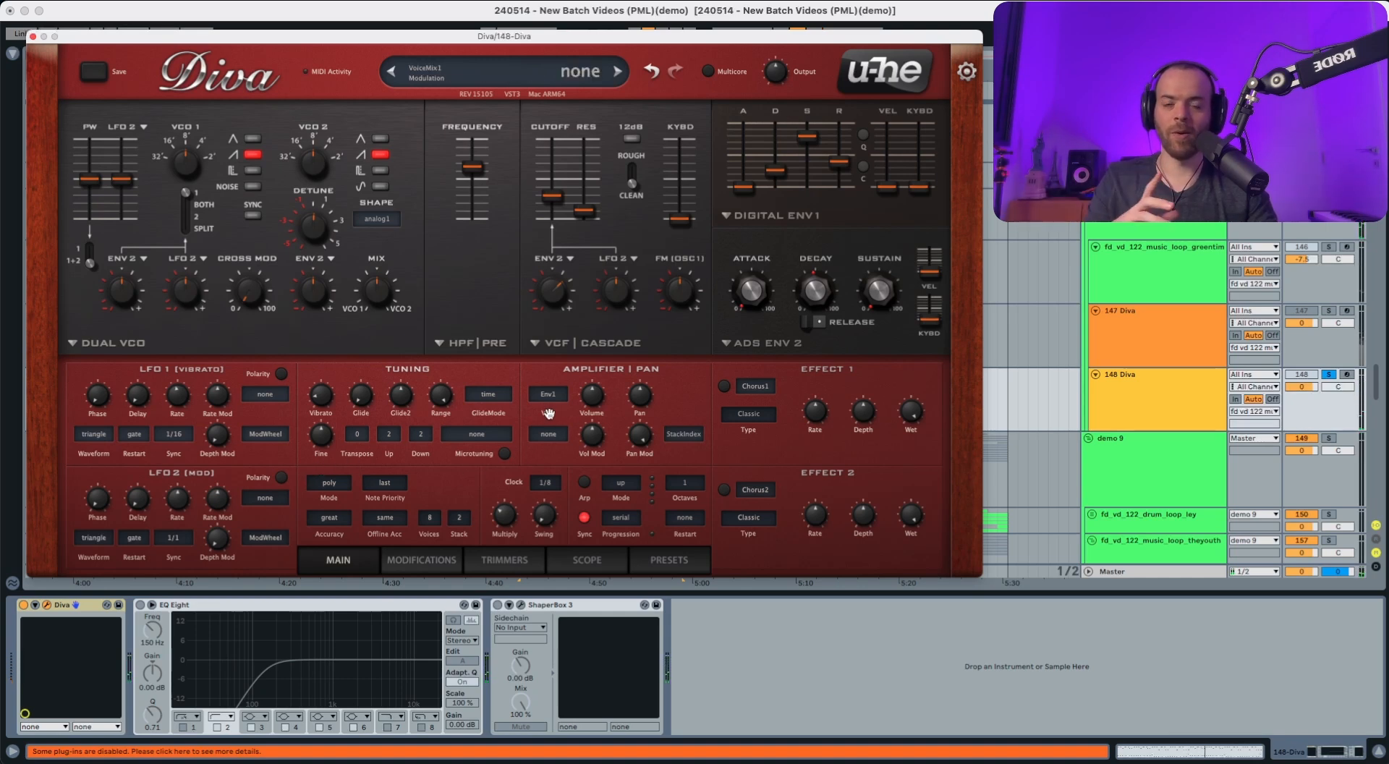
left_click_drag(589, 394, 587, 413)
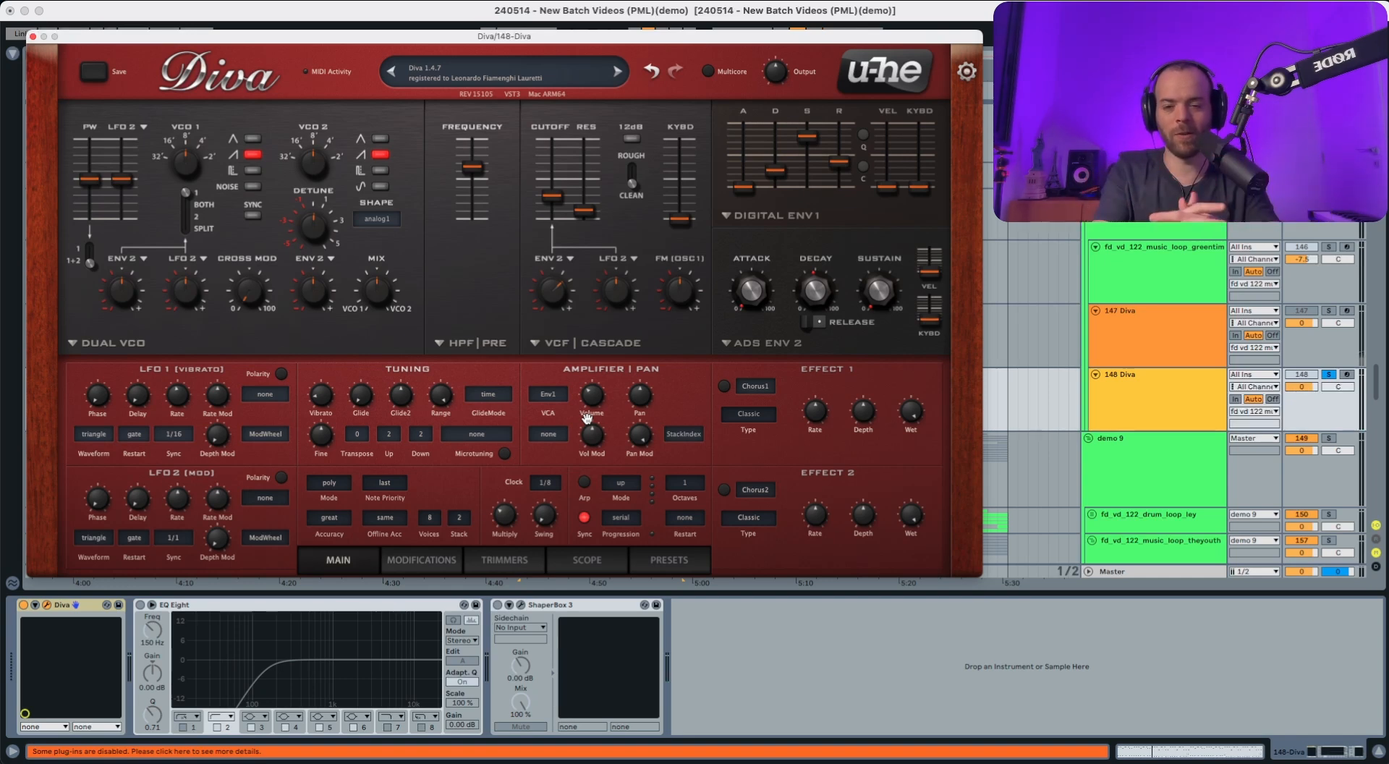
- Set the Noise & Dual VCO Mix modulation source to Lag and the lag amount to 35
left_click(427, 565)
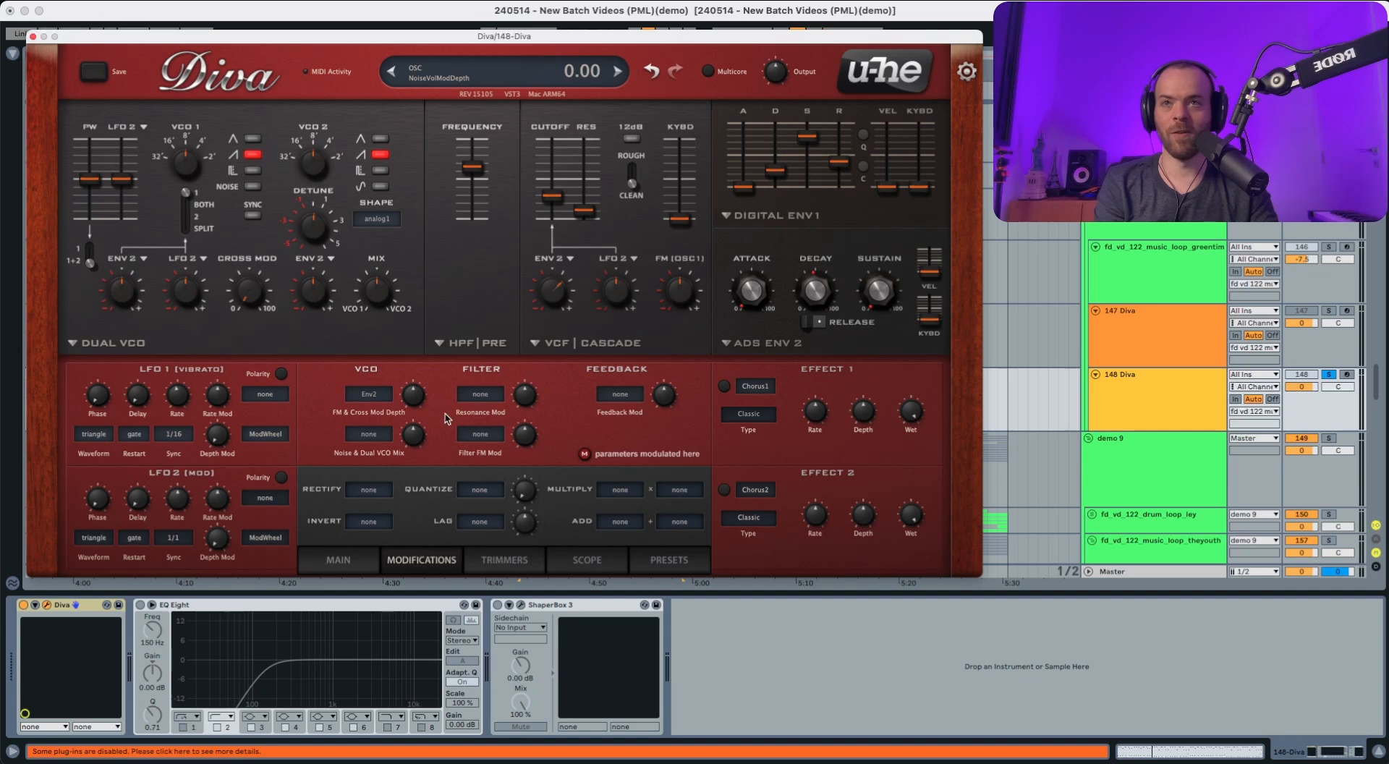
left_click(370, 434)
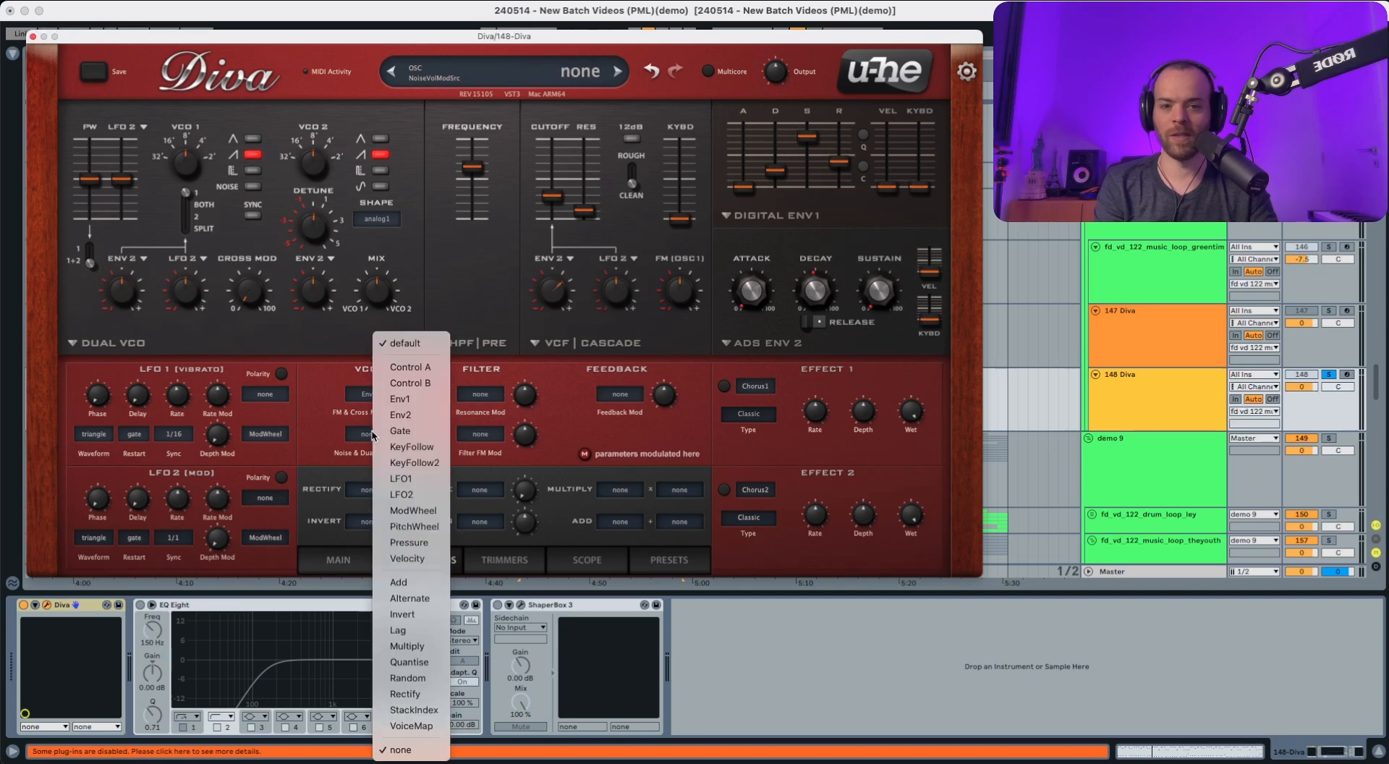
left_click(404, 629)
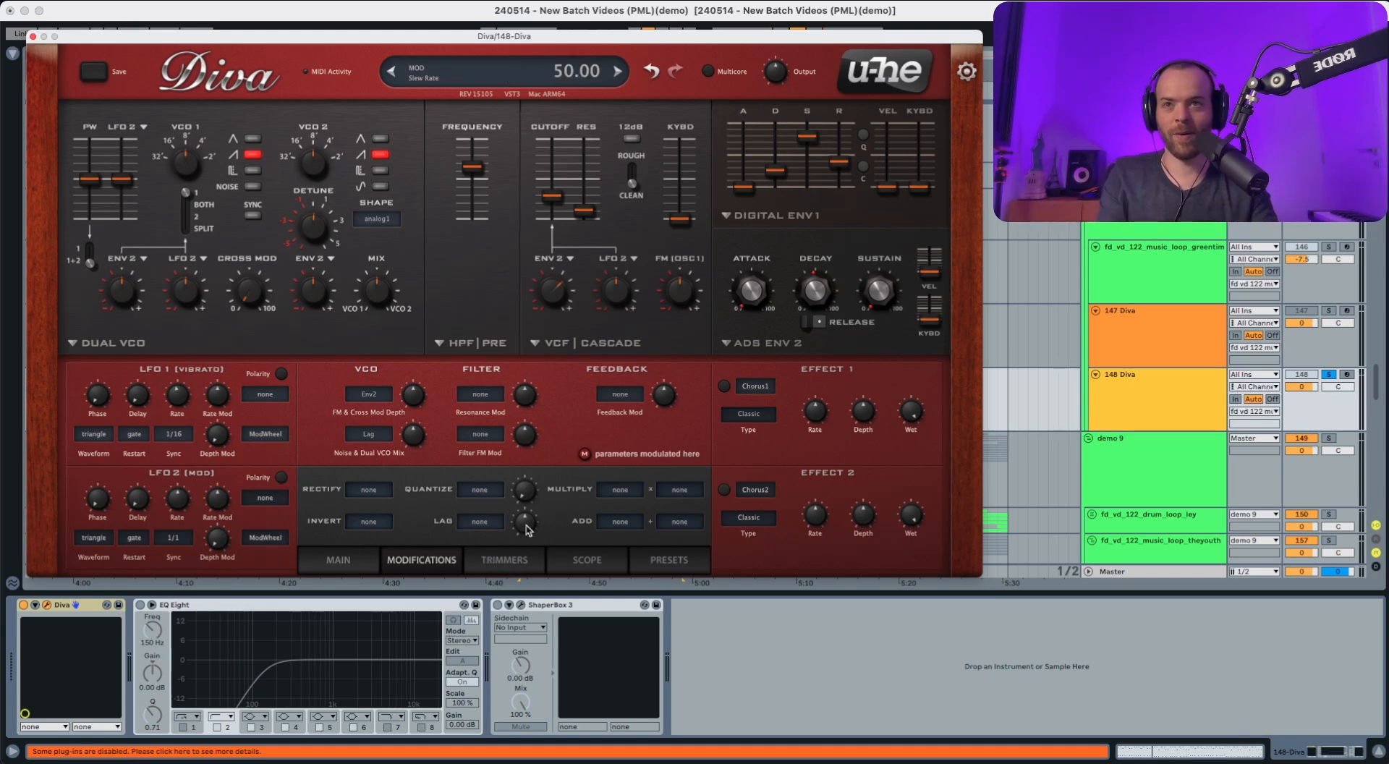
left_click_drag(526, 524, 523, 555)
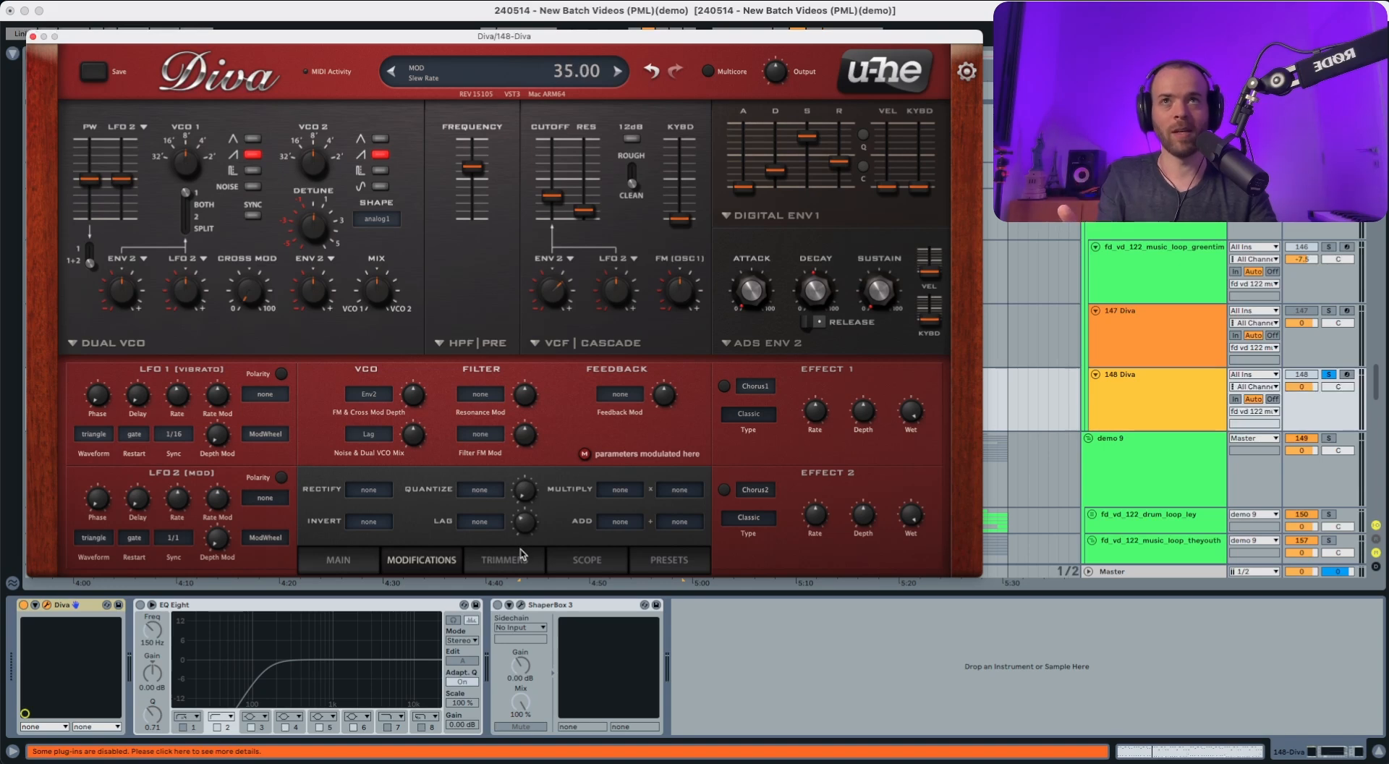
- Feed the Lag processor from Add, using Invert as the first Add source and Env2 as the Invert source
left_click(480, 521)
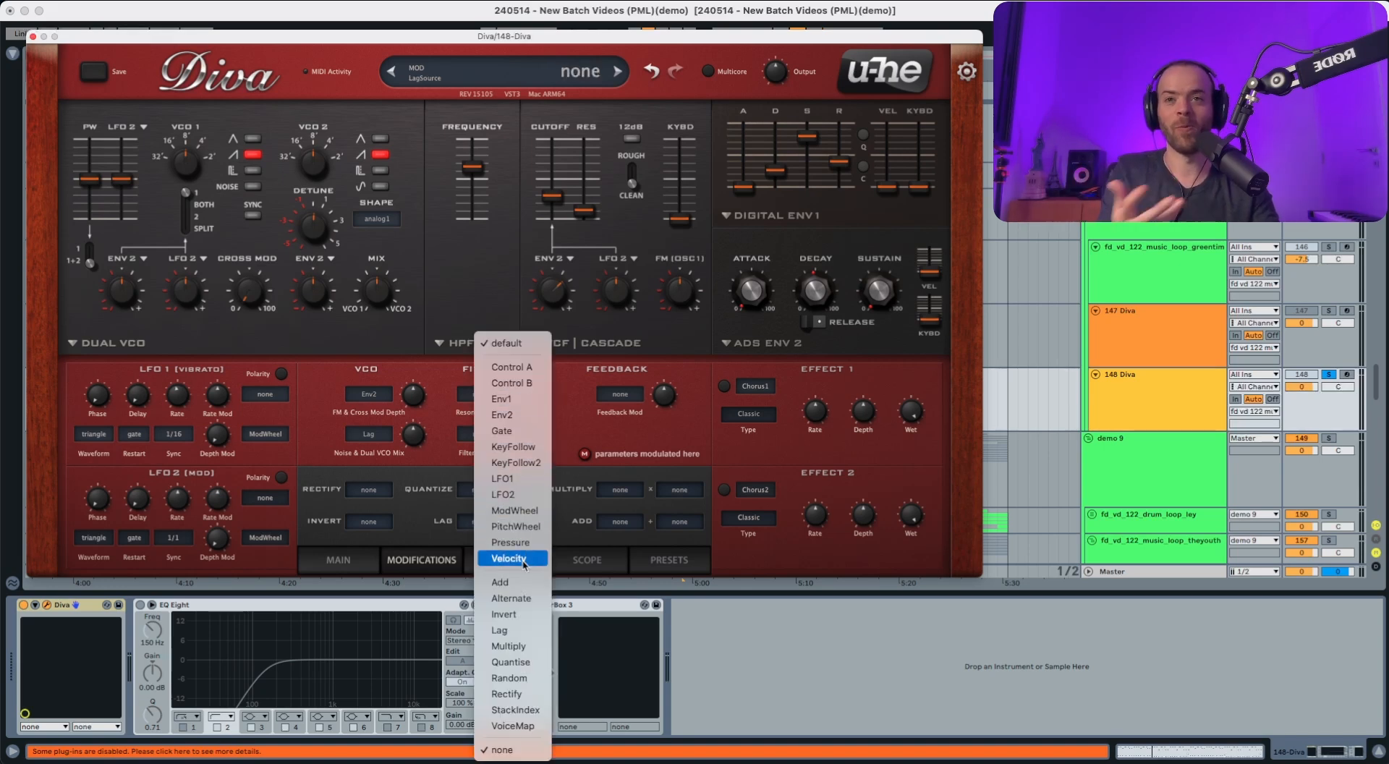
left_click(501, 582)
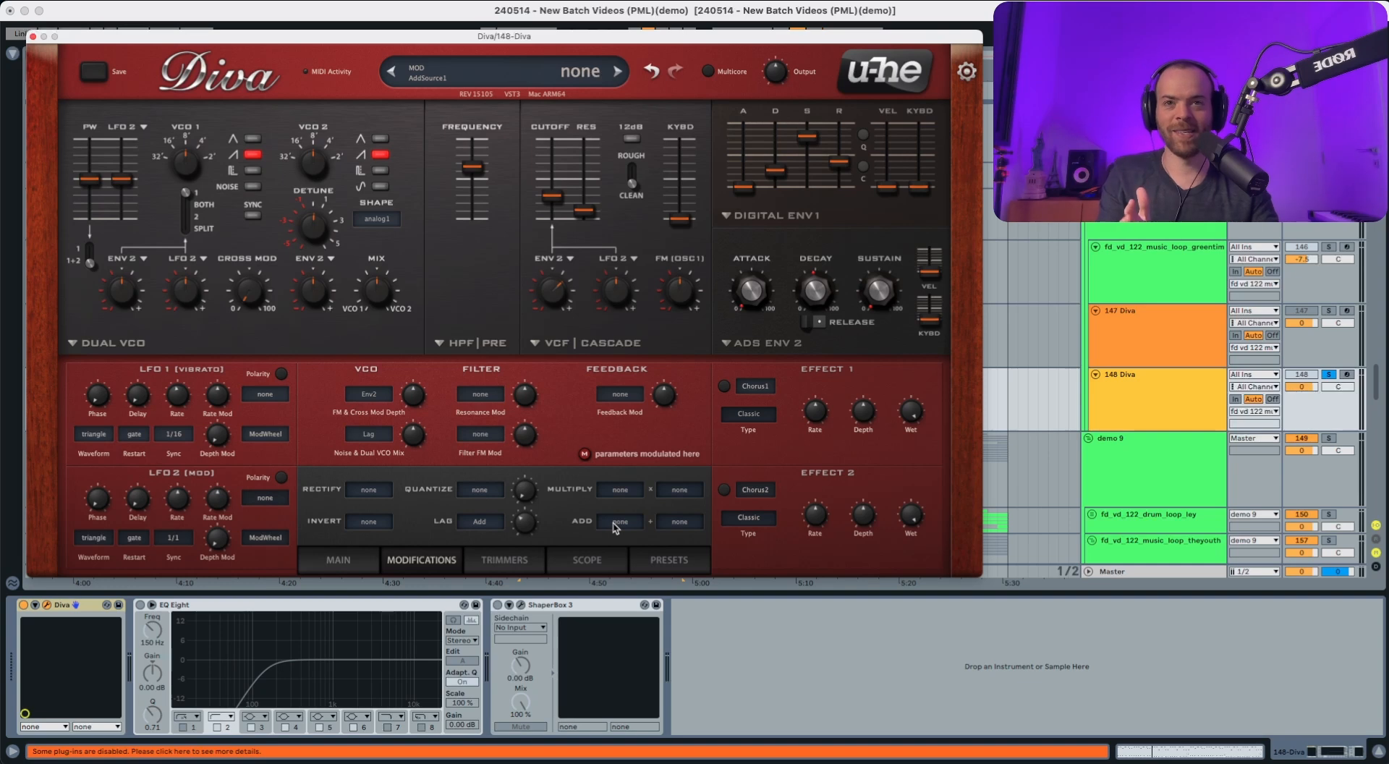
left_click(619, 522)
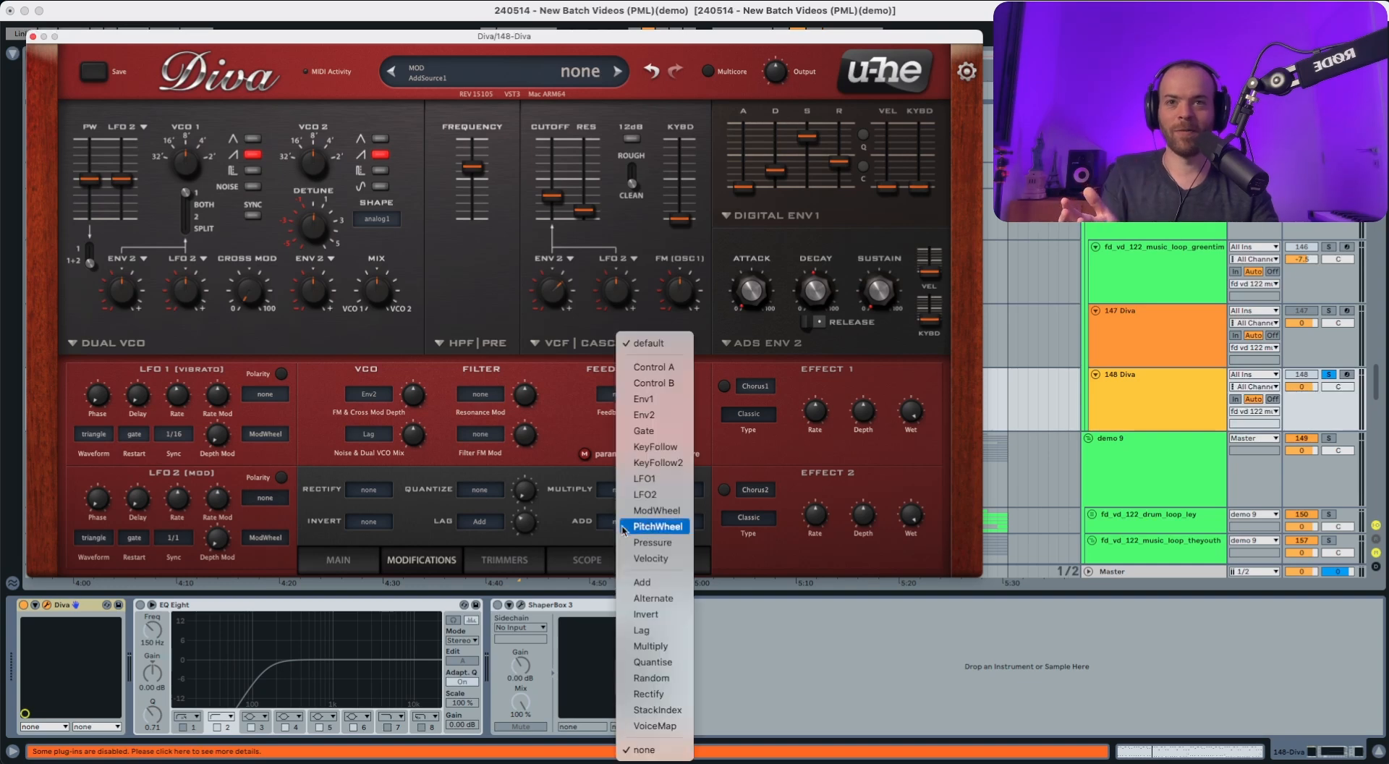
left_click(645, 619)
left_click(374, 527)
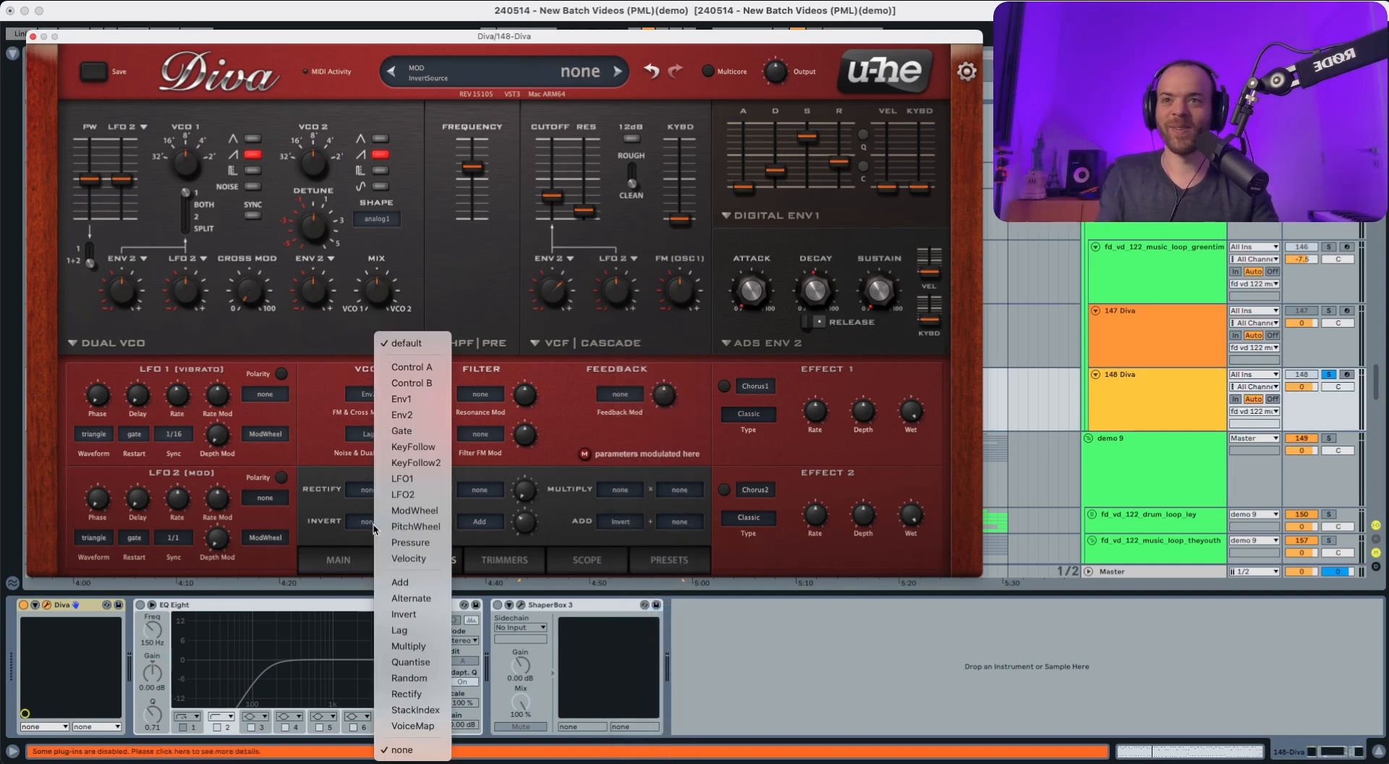
left_click(403, 416)
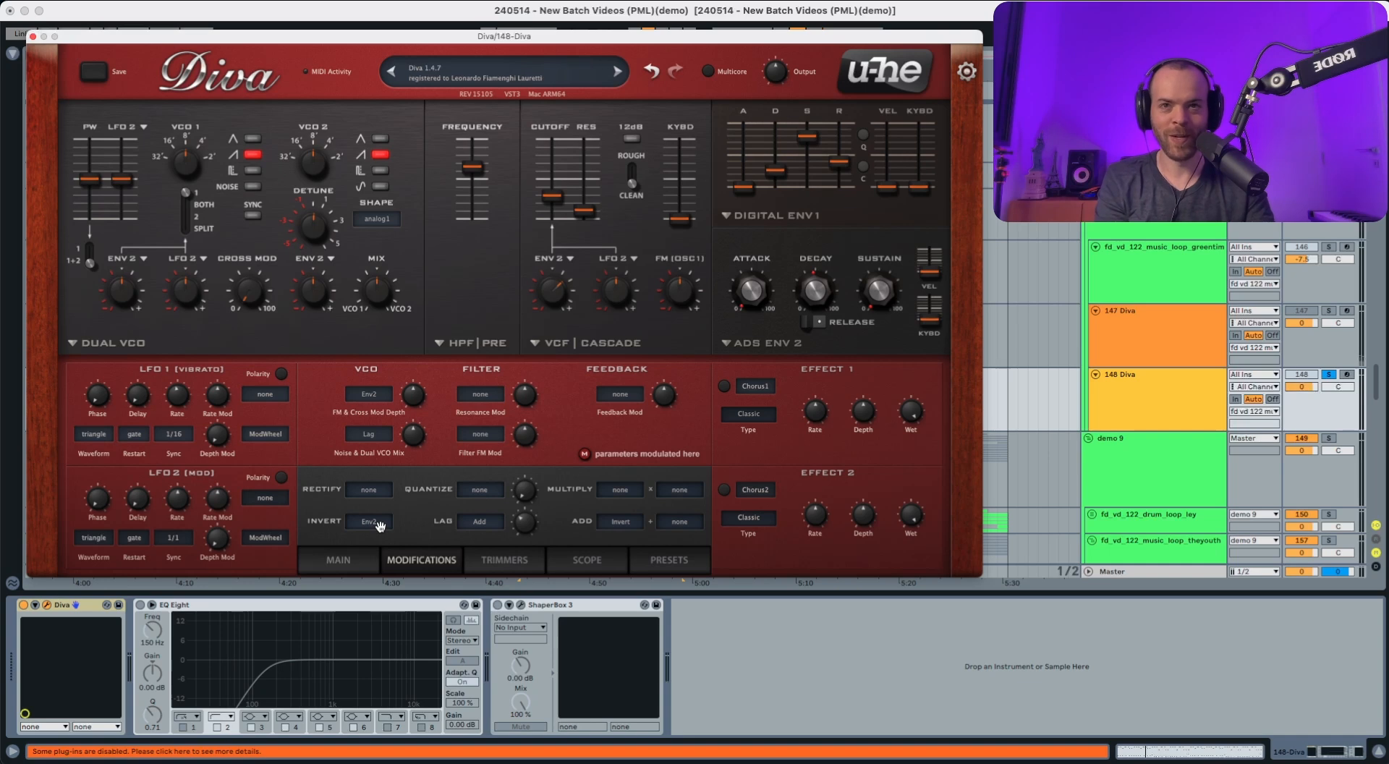
- Set the second Add source to LFO2 and raise the Noise & Dual VCO Mix modulation depth
left_click(698, 522)
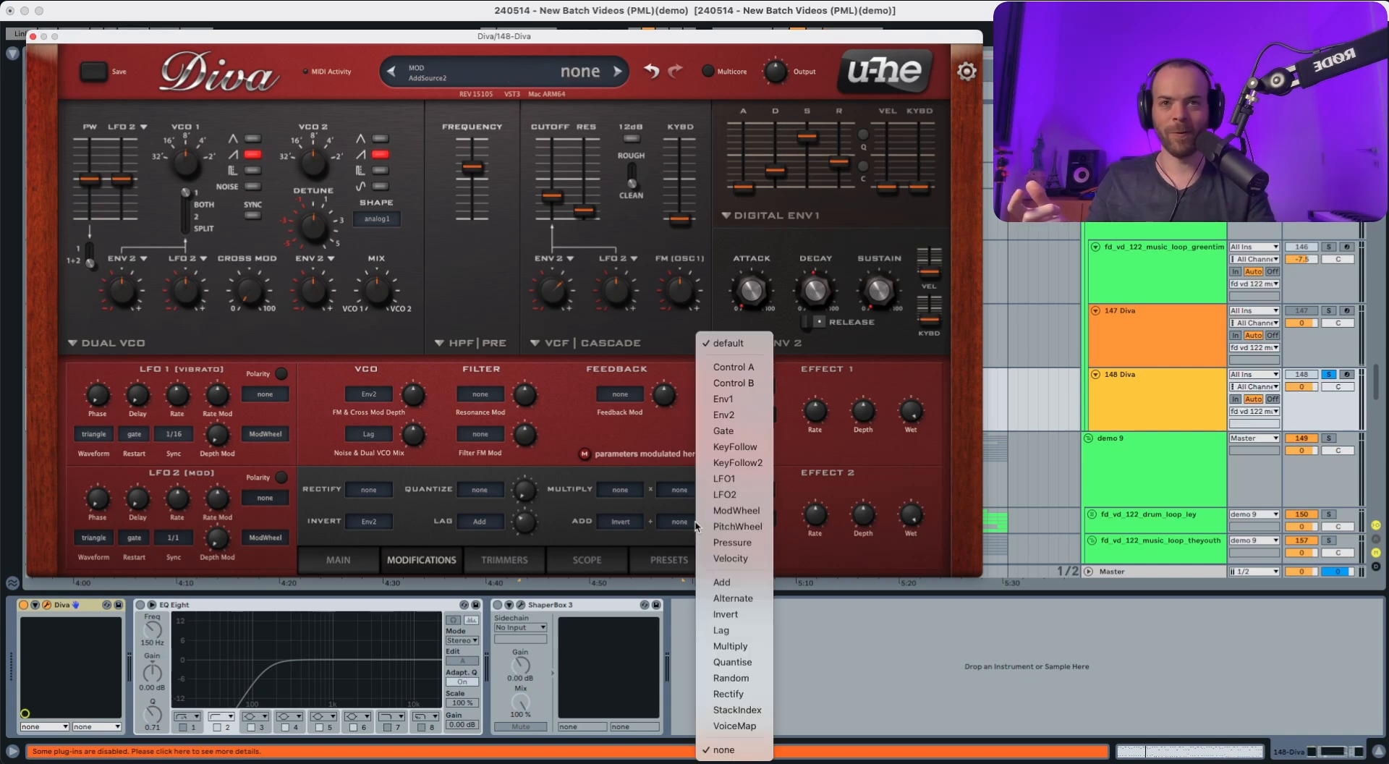
left_click(704, 496)
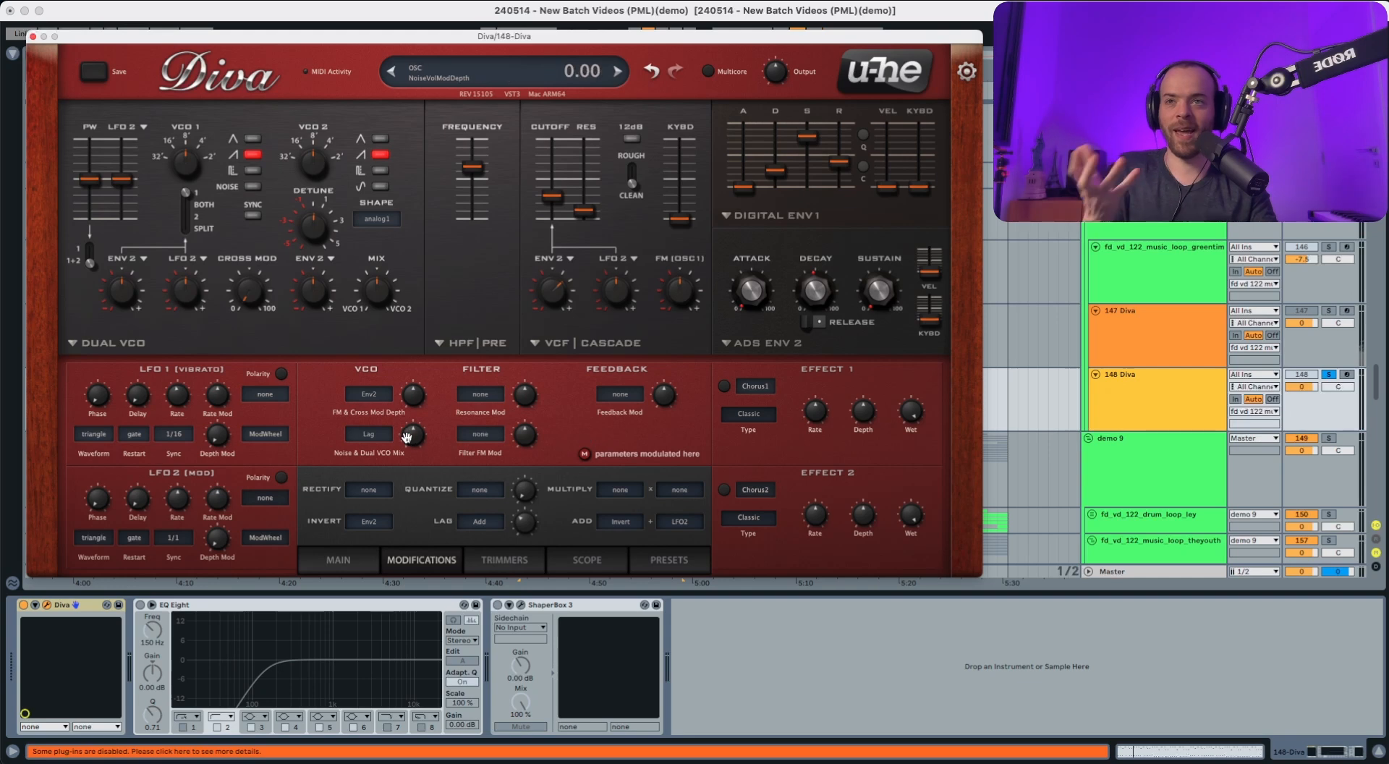
left_click_drag(409, 437, 411, 413)
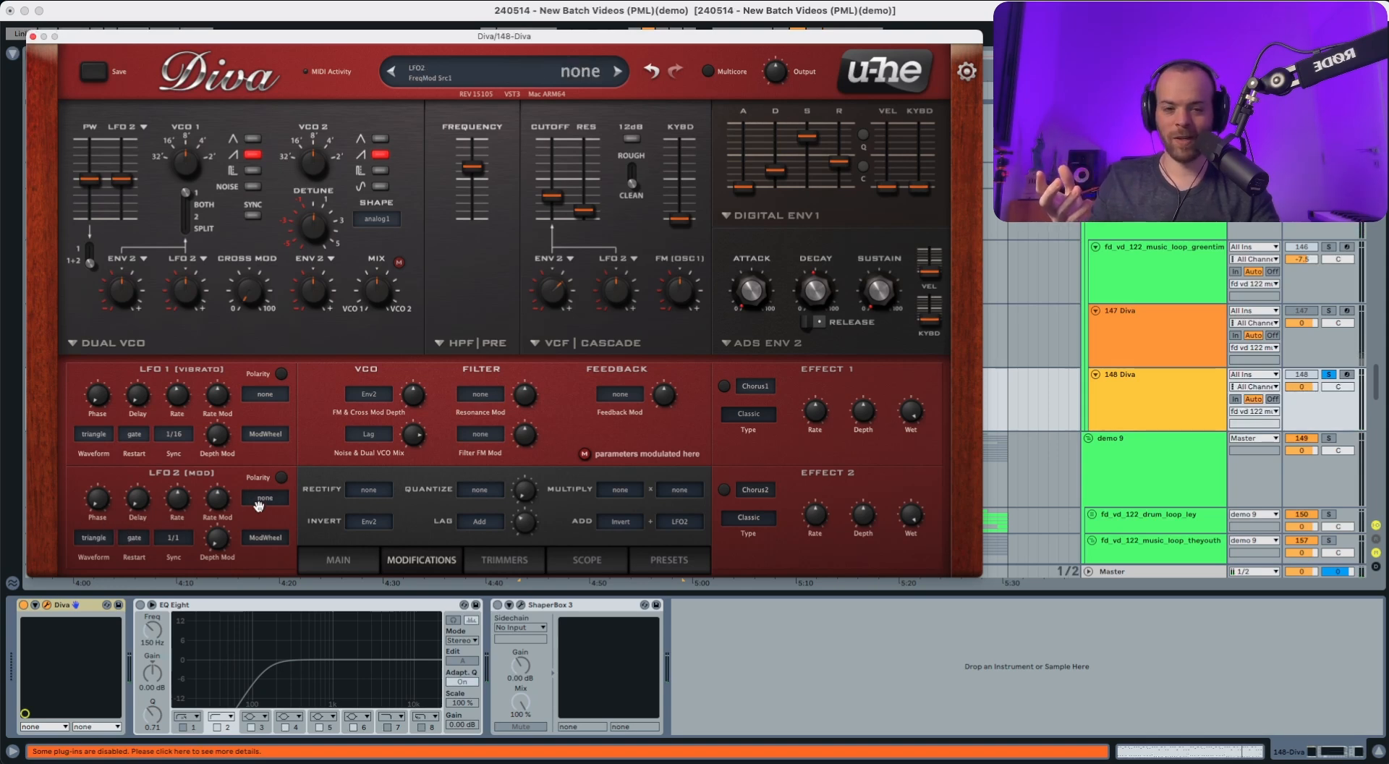
- Set LFO 2 to the saw down waveform with its sync at 1/4 dot
left_click(94, 537)
left_click(137, 594)
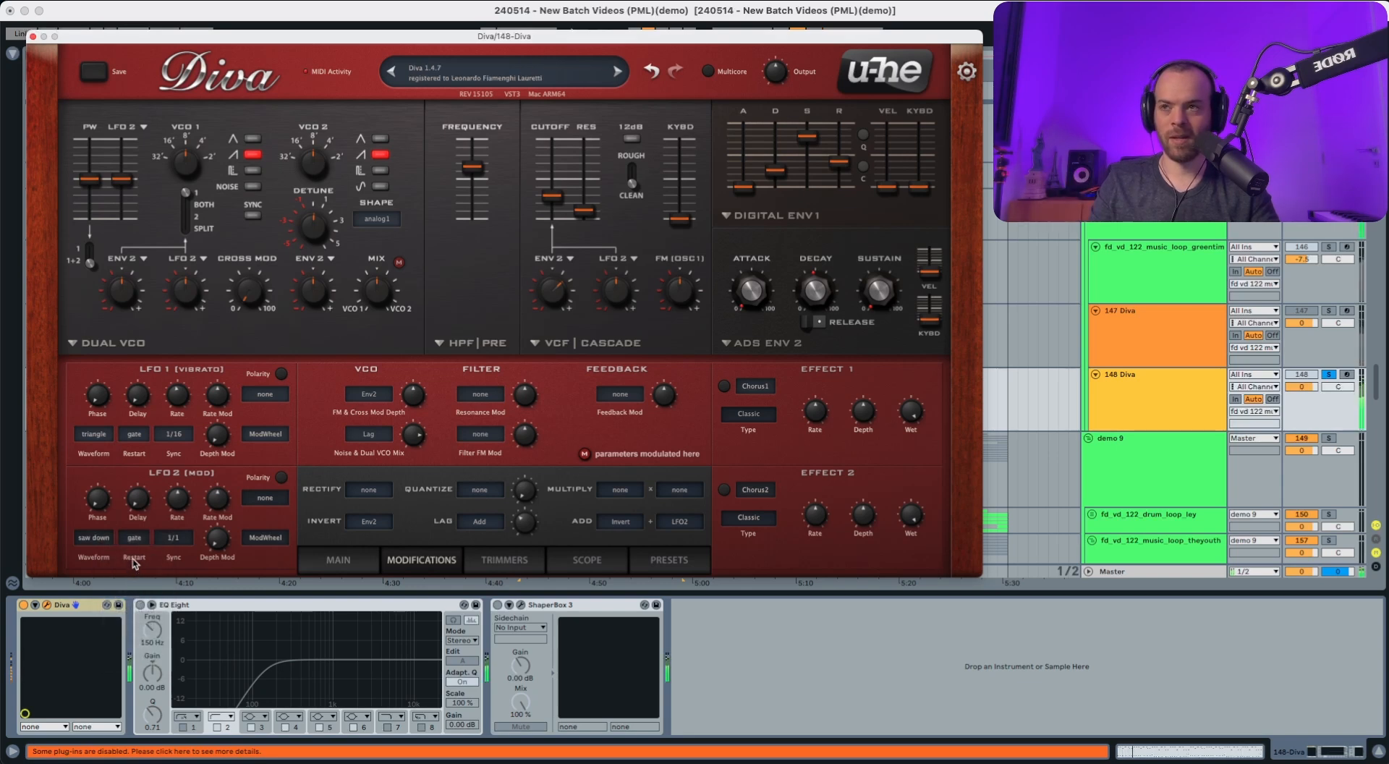
left_click(174, 540)
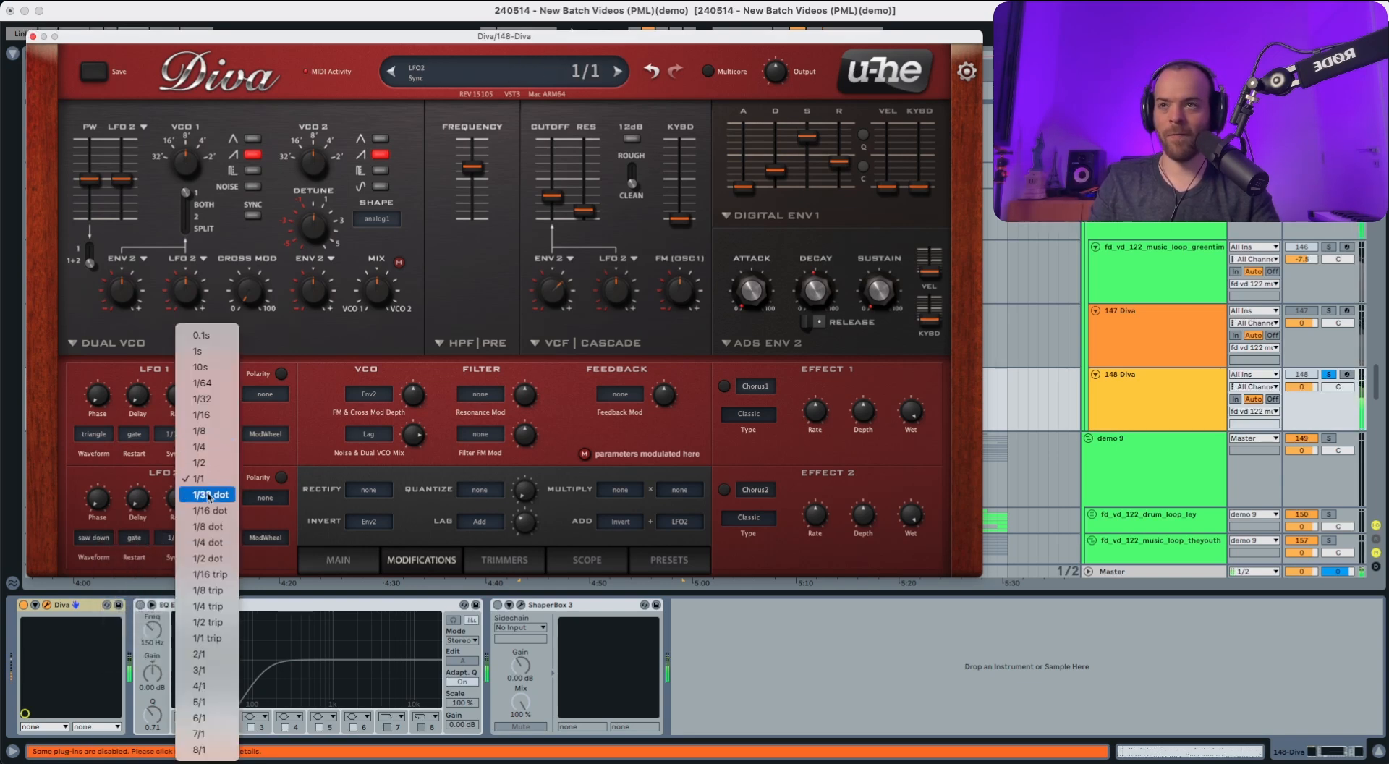
left_click(209, 542)
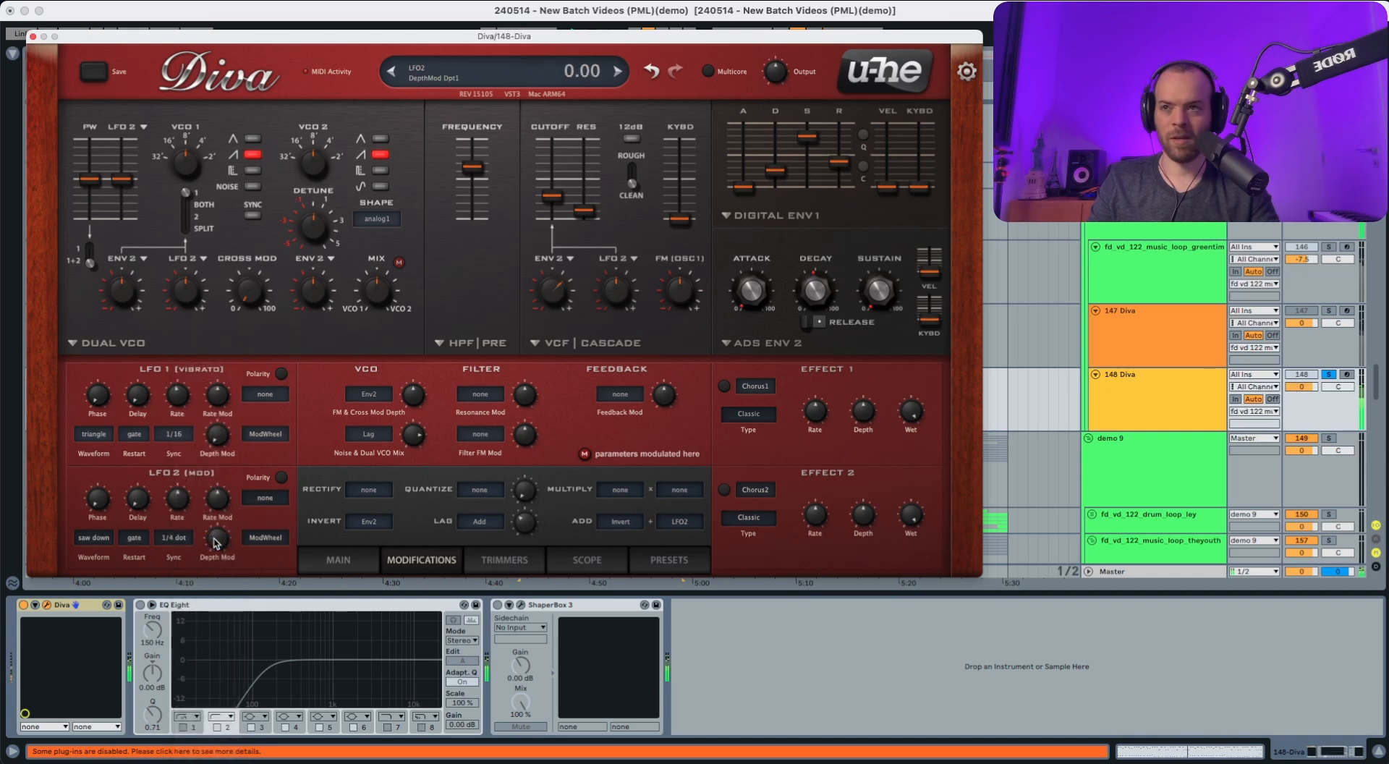
- Set LFO 2's mod wheel depth modulation to 29 and switch on its polarity
left_click_drag(215, 543, 222, 494)
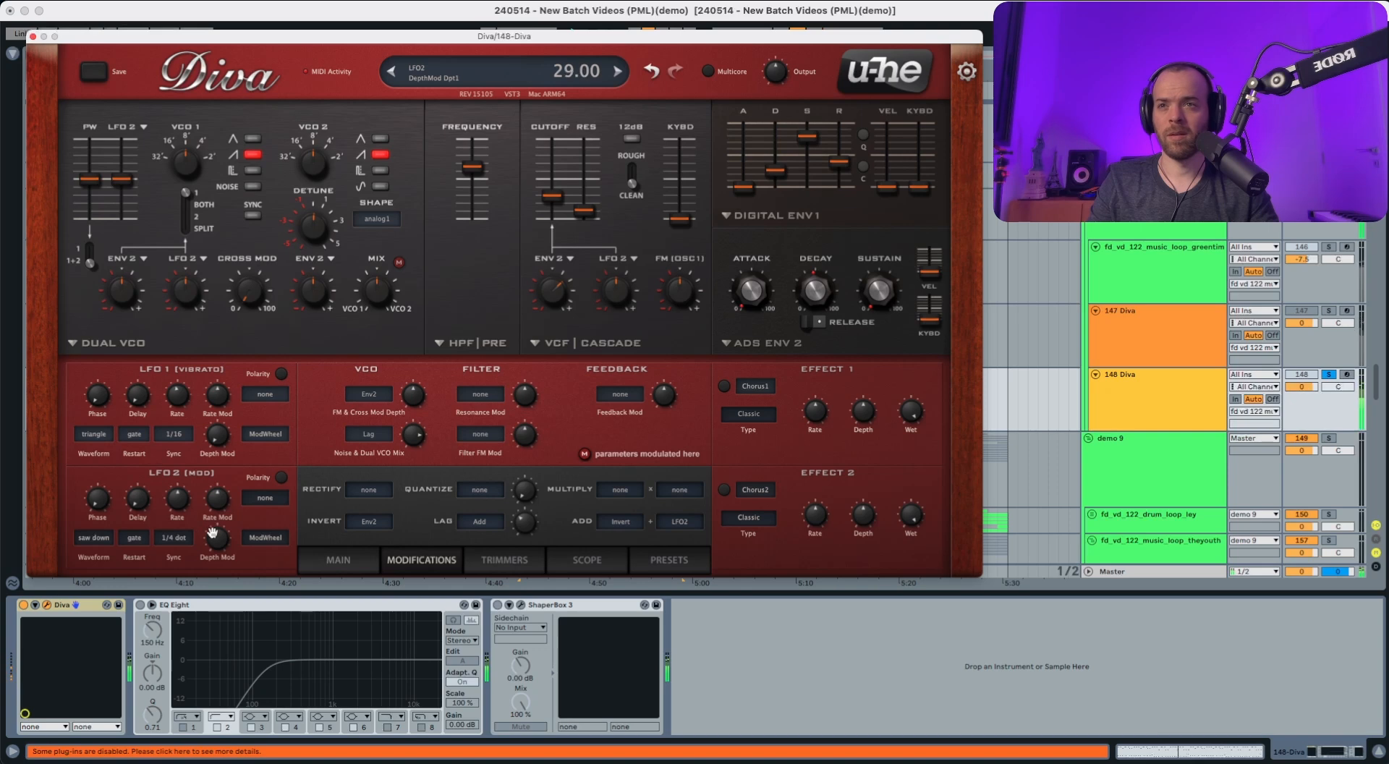
left_click_drag(213, 533, 212, 534)
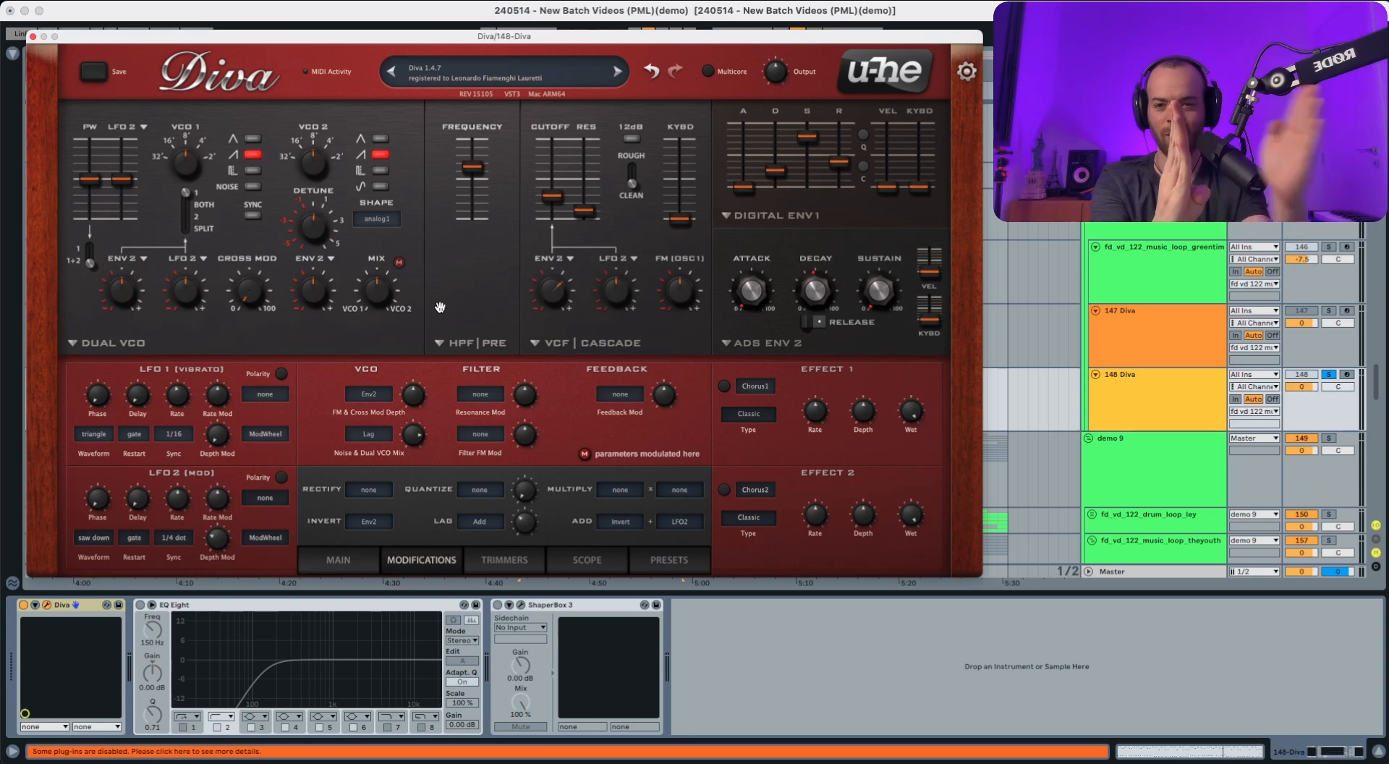
left_click(280, 477)
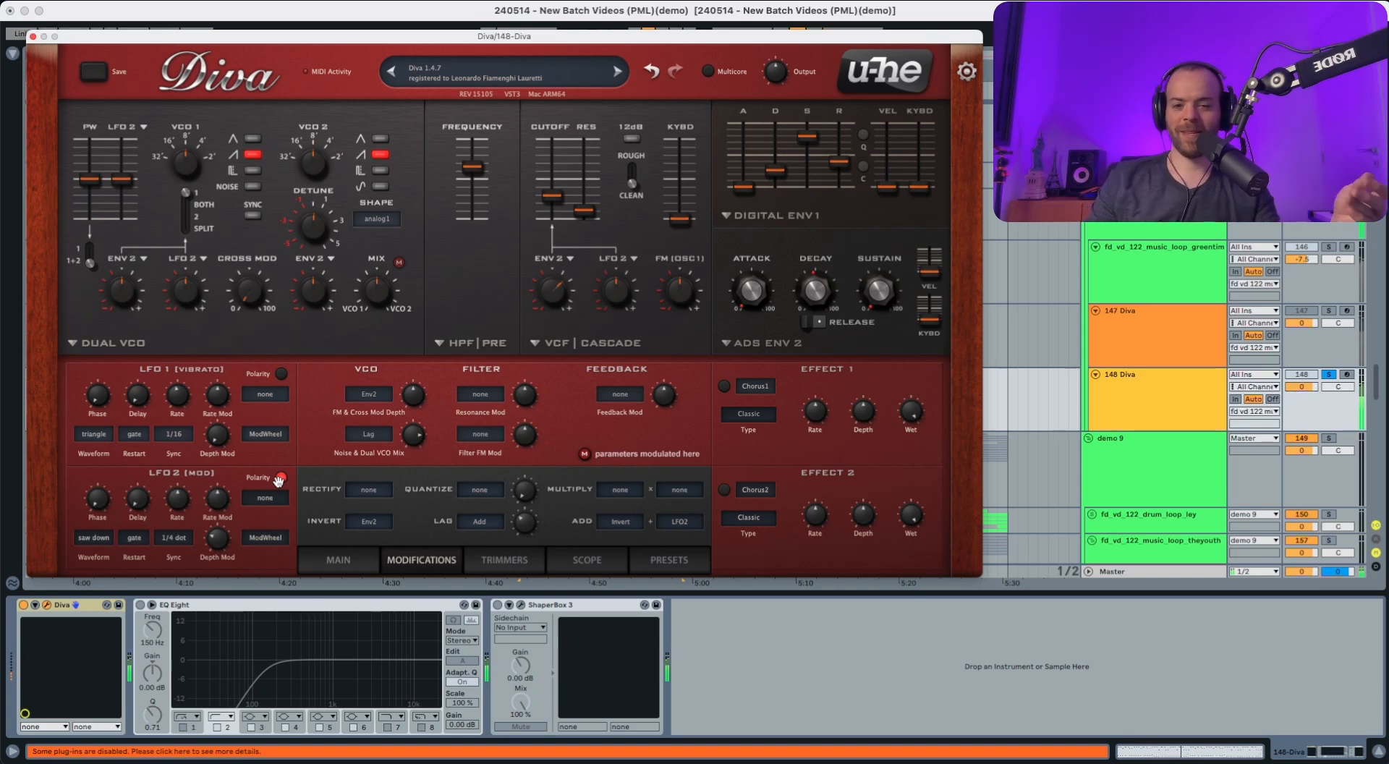
- Switch on Effect 1 as Delay1, raise its center volume and set its side volume to 36
left_click(757, 385)
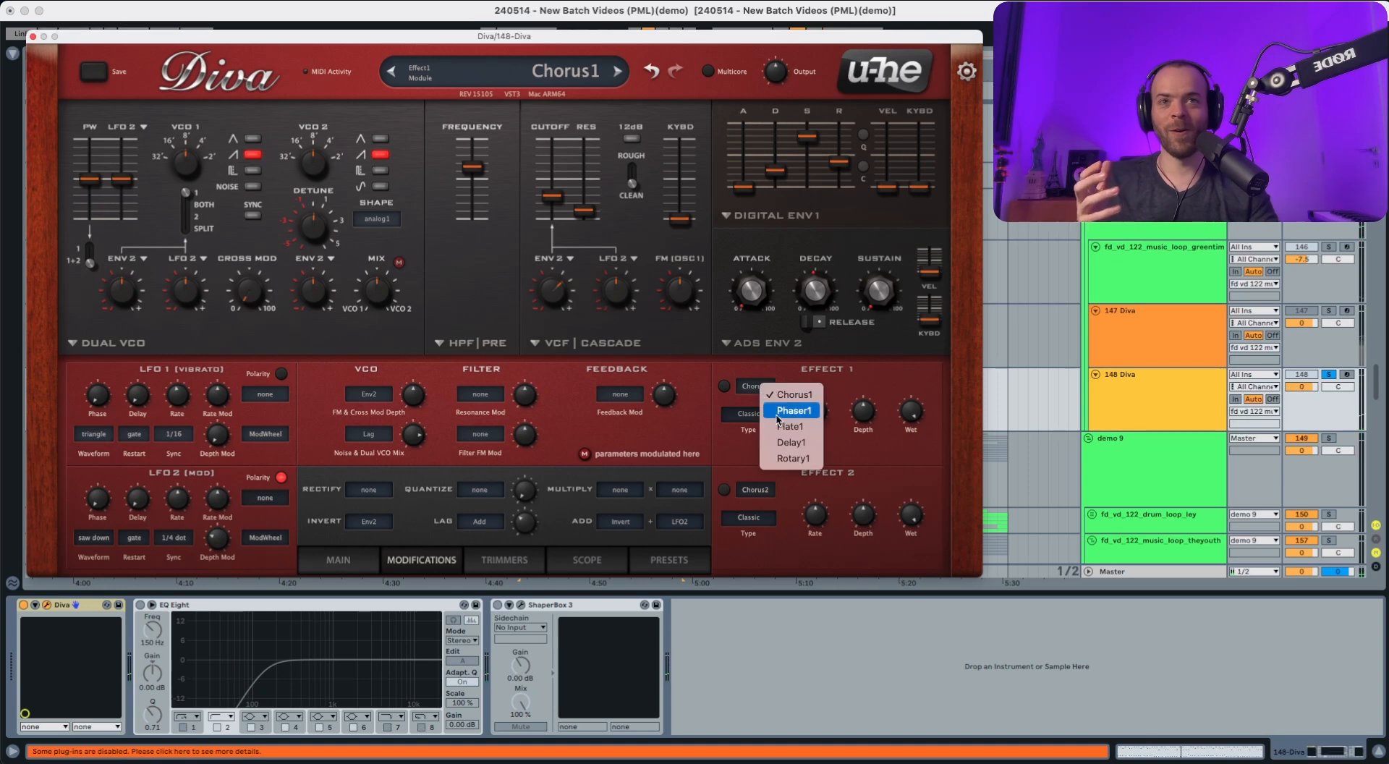
left_click(788, 443)
left_click(723, 385)
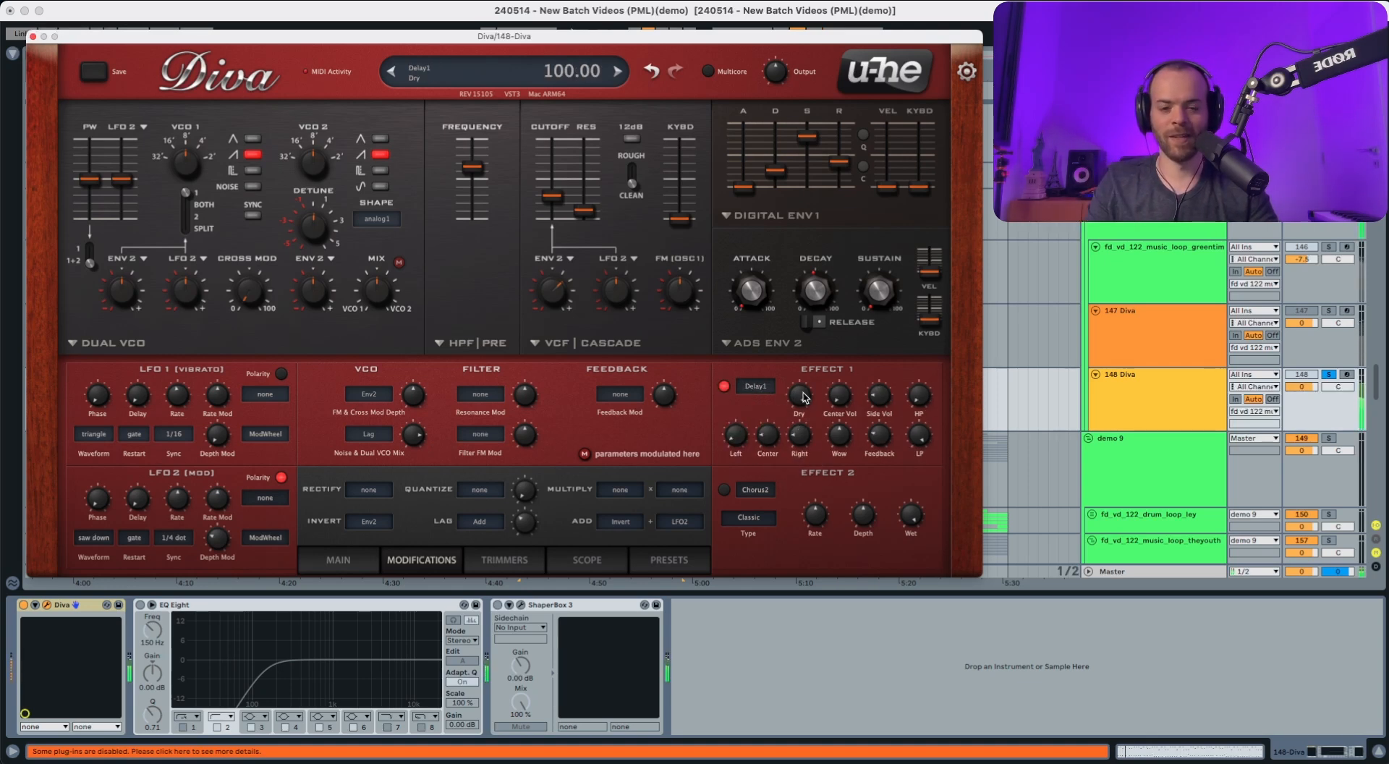
left_click_drag(840, 398, 843, 357)
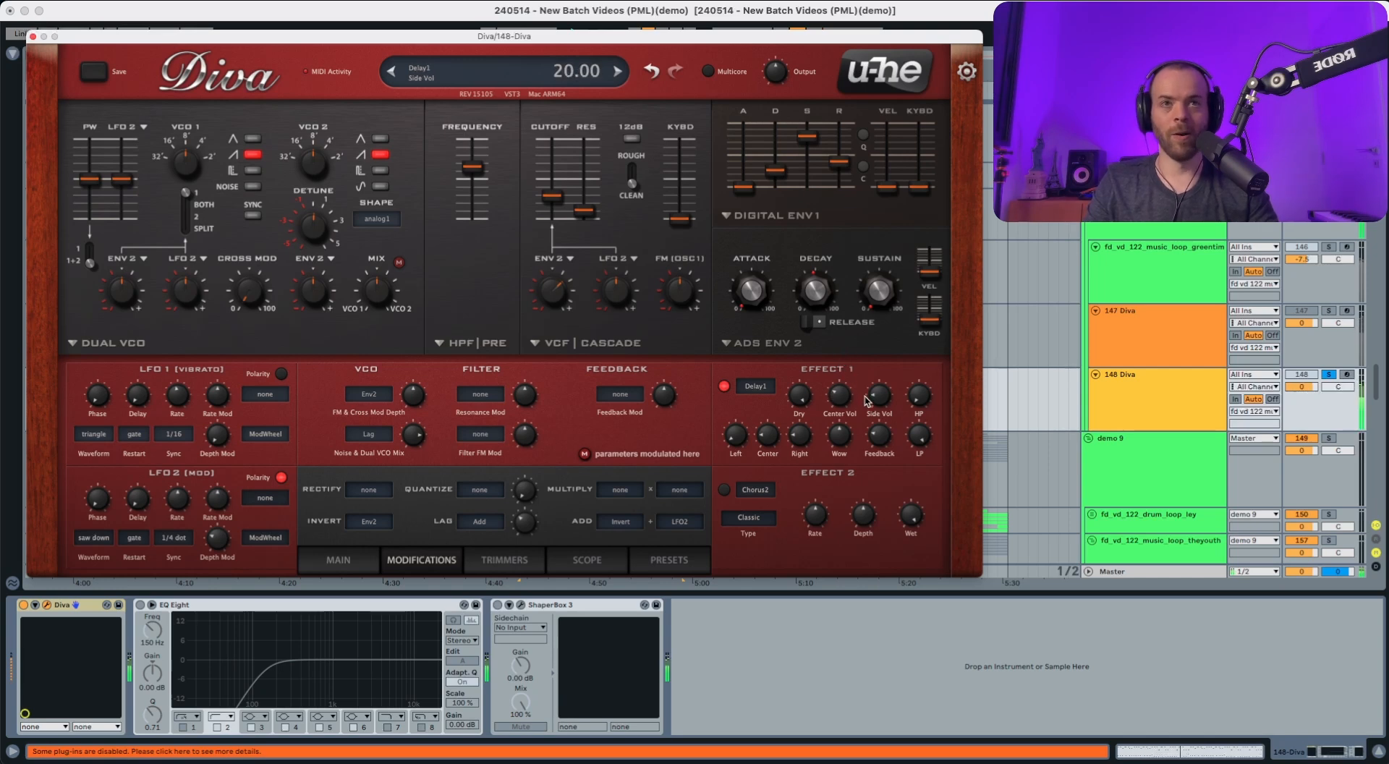
left_click_drag(875, 407, 882, 383)
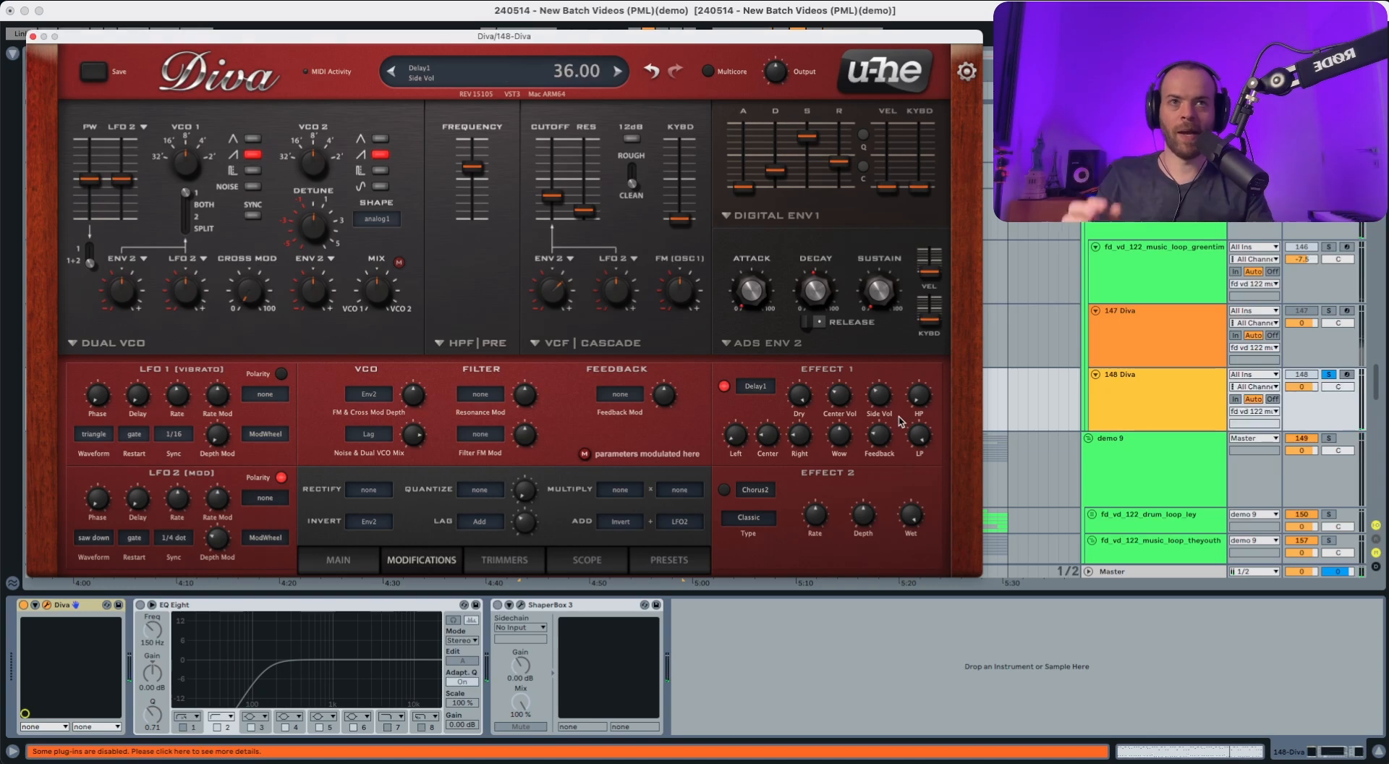
- Set Delay1's high-pass to 46, adjust its low-pass, and adjust the left and center delay times
left_click_drag(924, 393, 931, 326)
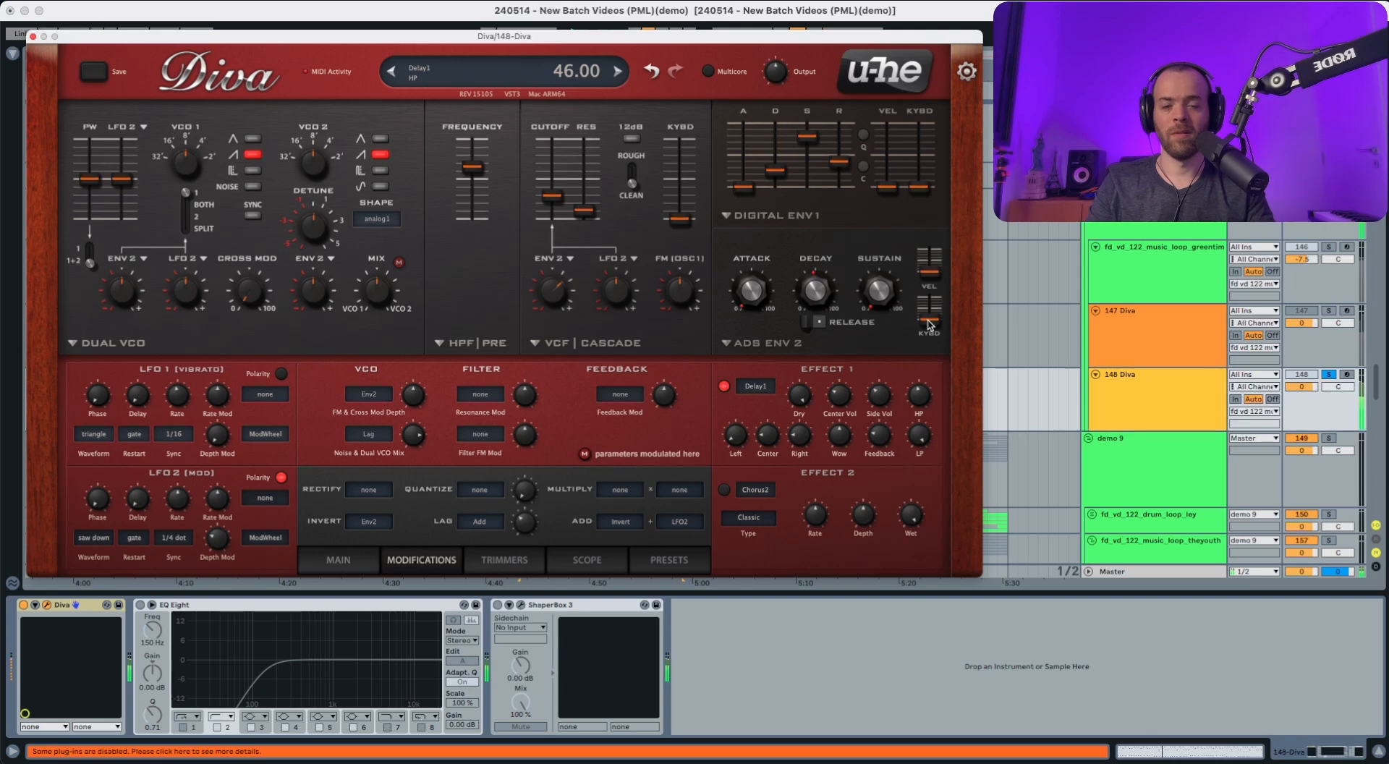
left_click_drag(924, 447, 920, 451)
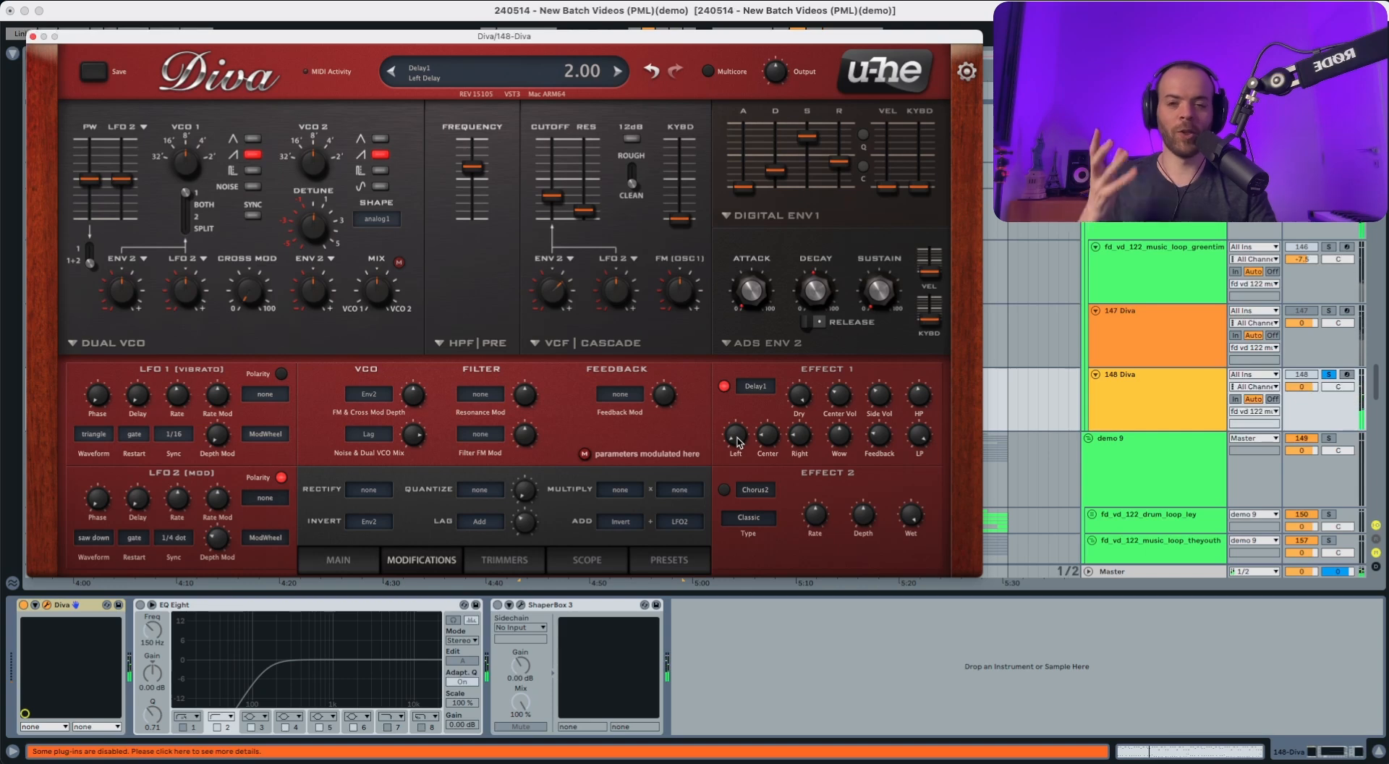
left_click_drag(738, 443, 746, 412)
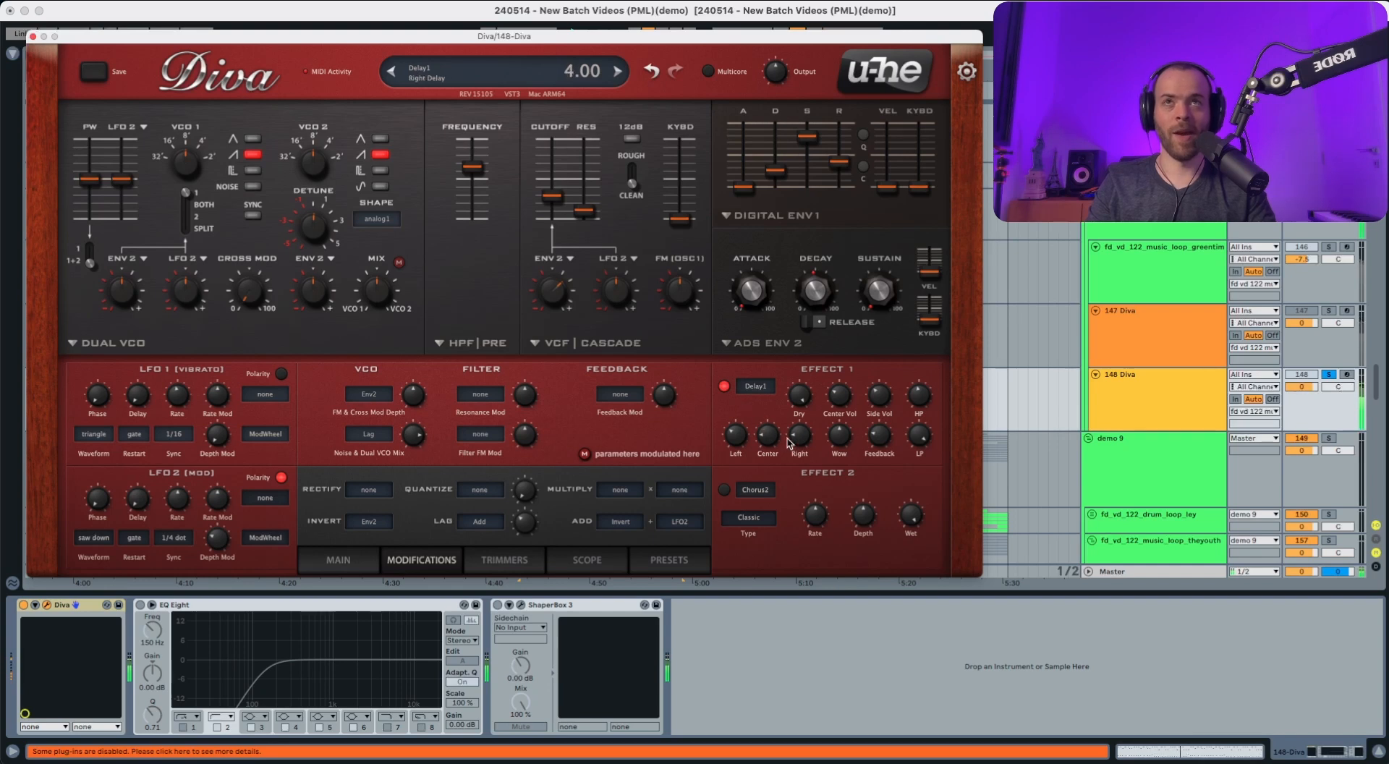
left_click_drag(769, 438, 767, 446)
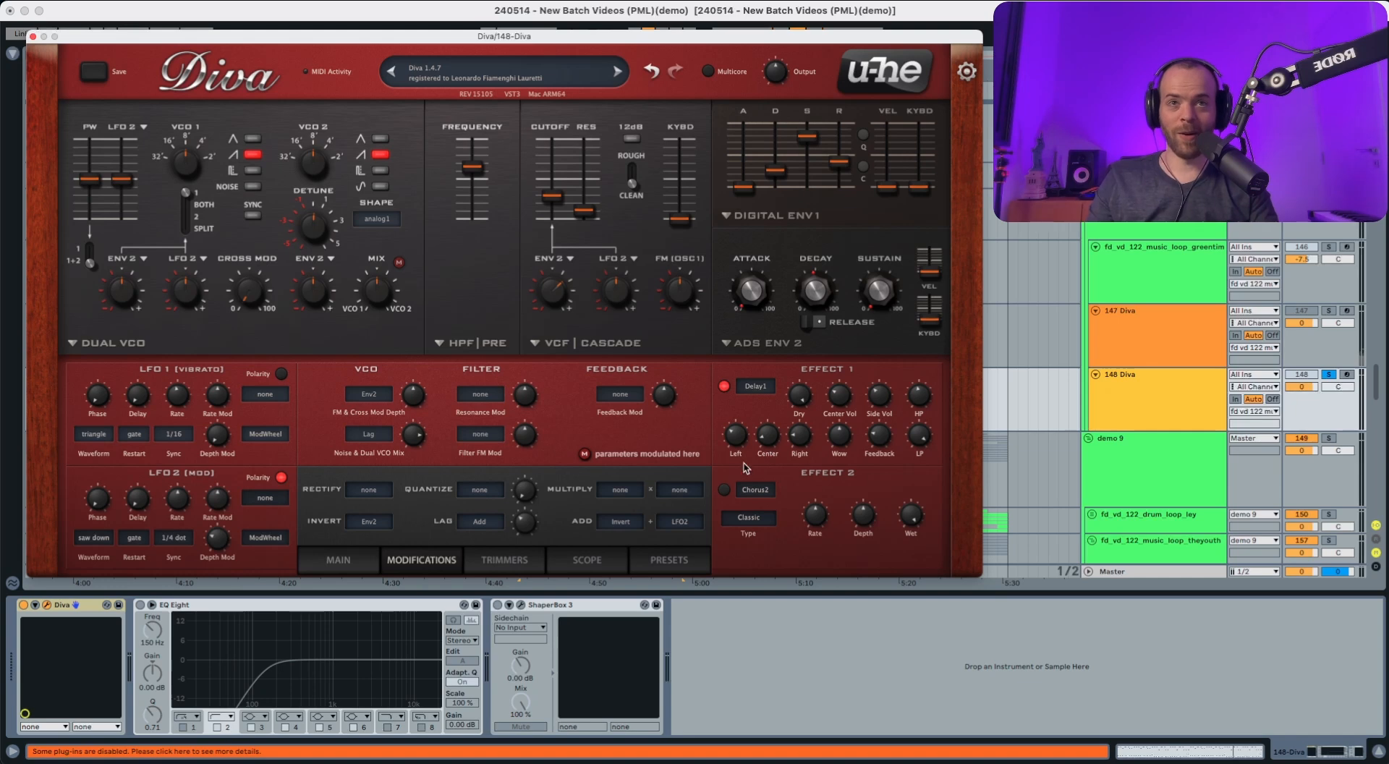
- Switch on Effect 2 as Plate2, adjust its wet level, and raise the reverb's size and decay
left_click(724, 490)
left_click(754, 490)
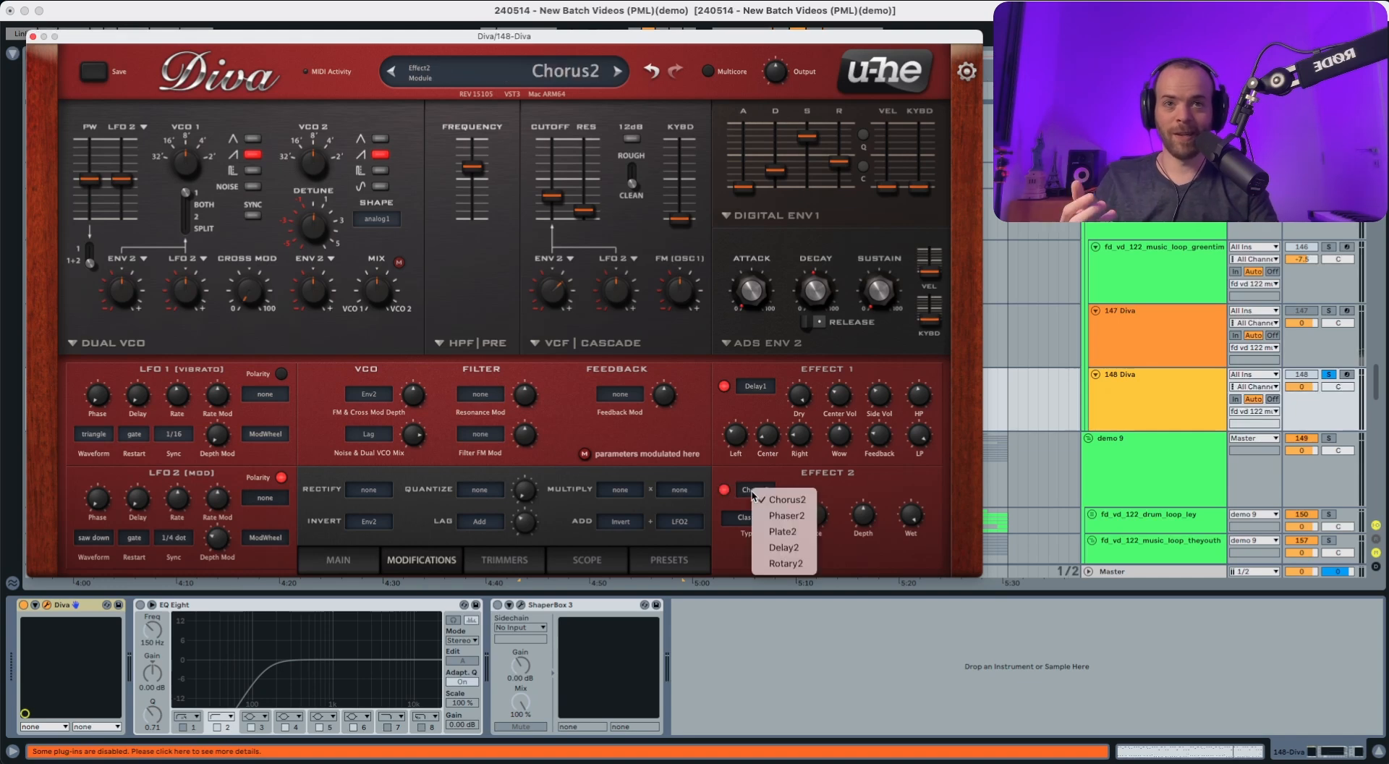
left_click(783, 531)
left_click_drag(911, 498, 877, 463)
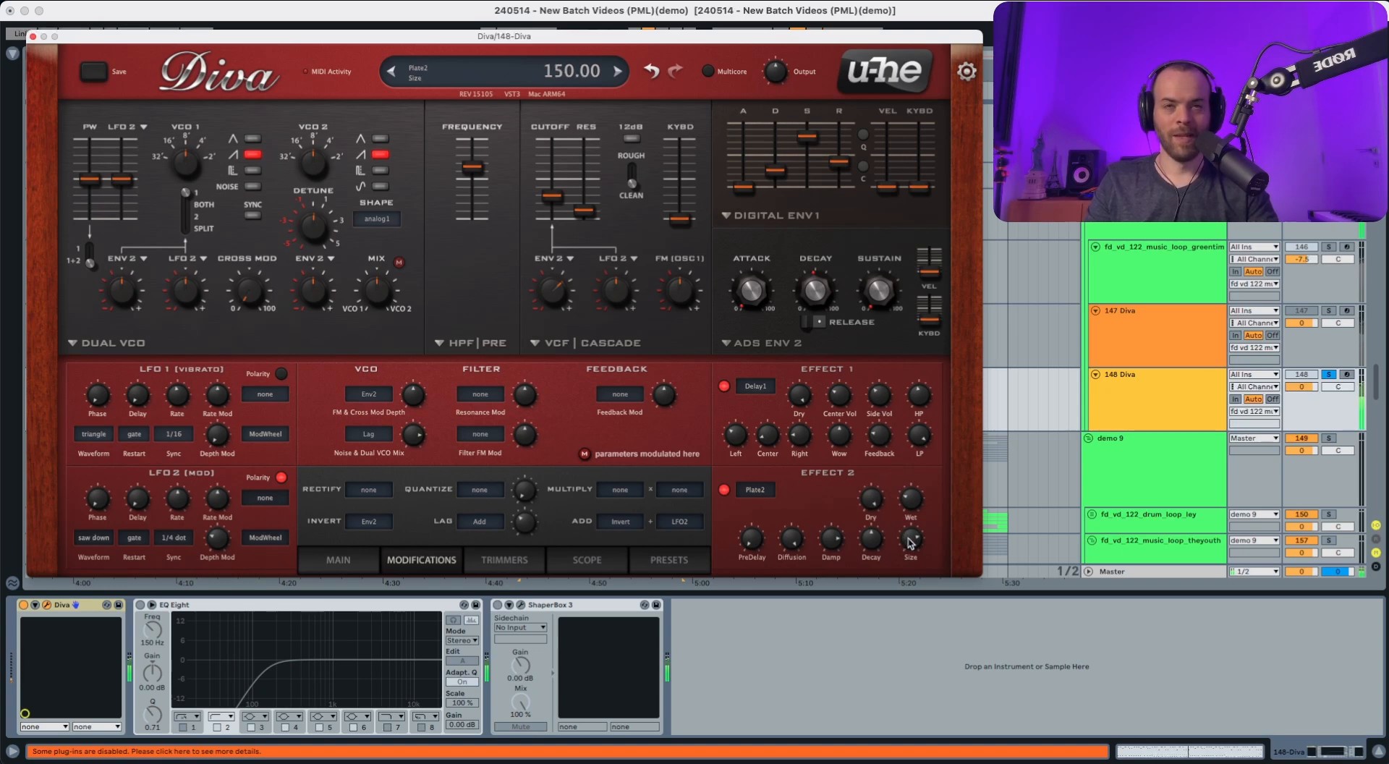
left_click_drag(910, 543, 930, 370)
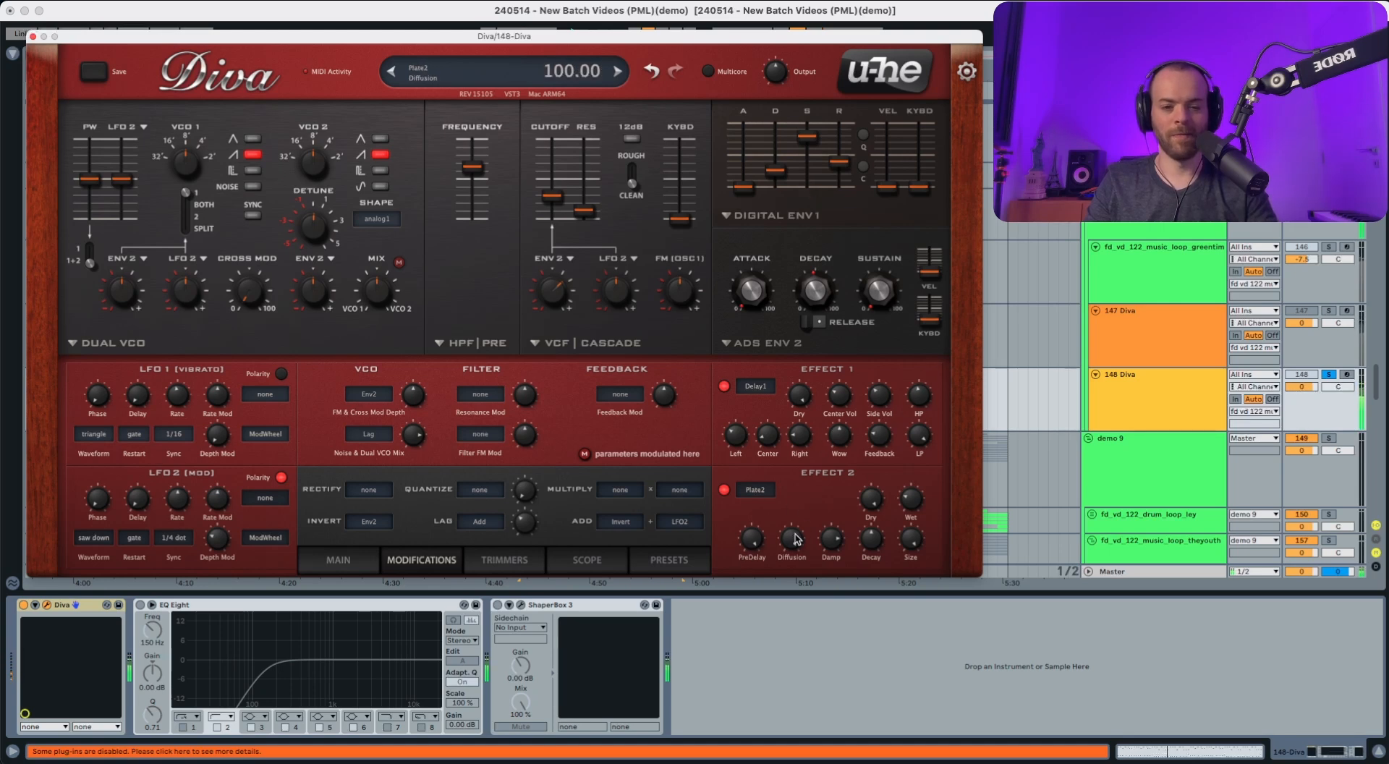
left_click_drag(870, 541, 881, 485)
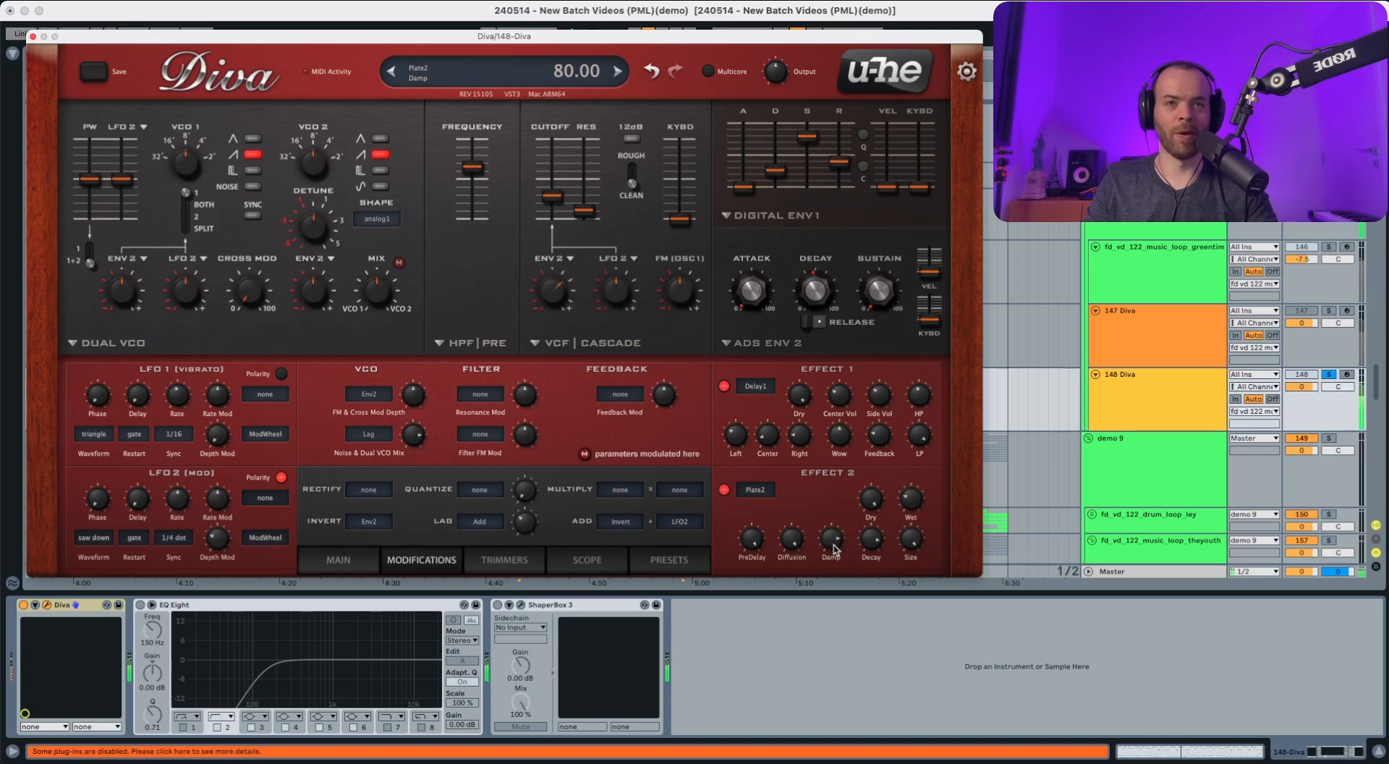
- Compare the 147 and 148 Diva tracks in solo, and enable EQ Eight and ShaperBox 3 on 148 Diva
left_click(1330, 311)
left_click(1329, 375)
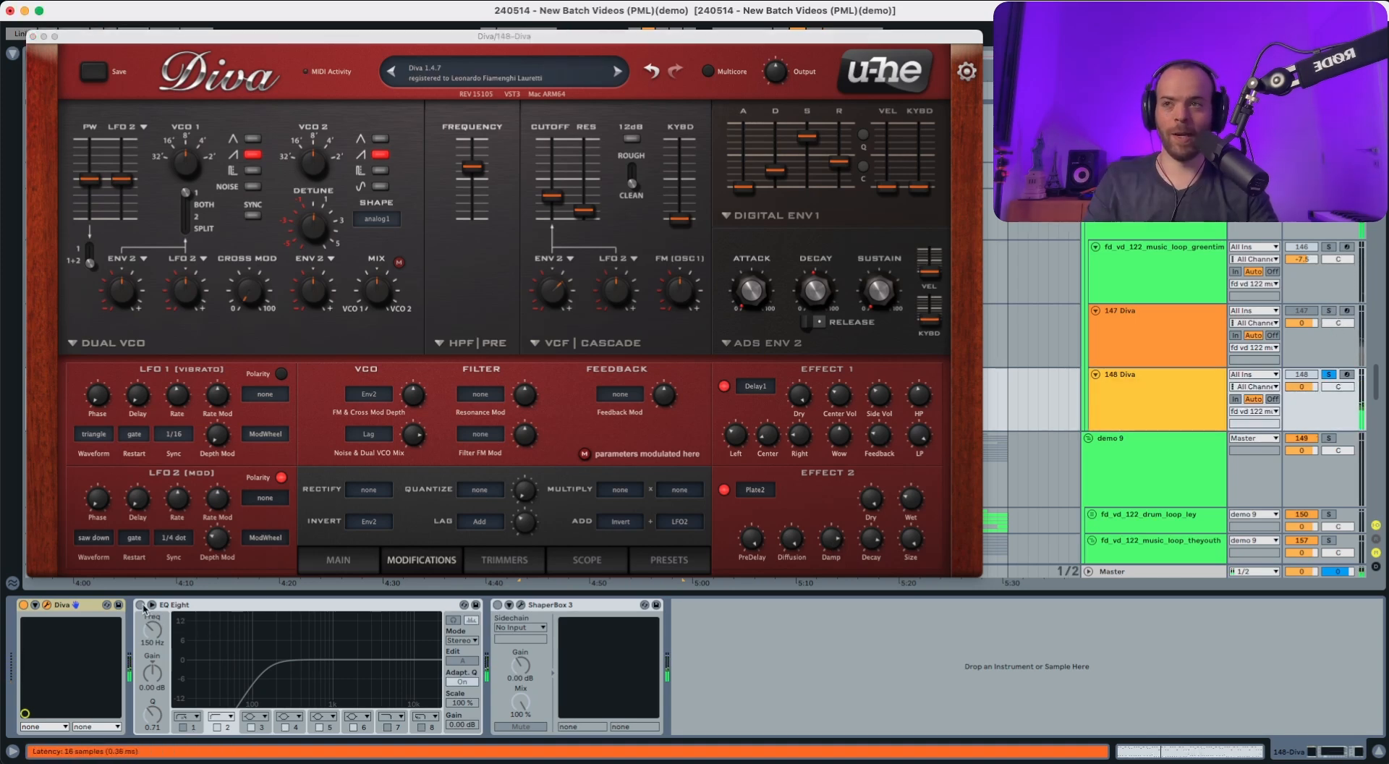
left_click(229, 622)
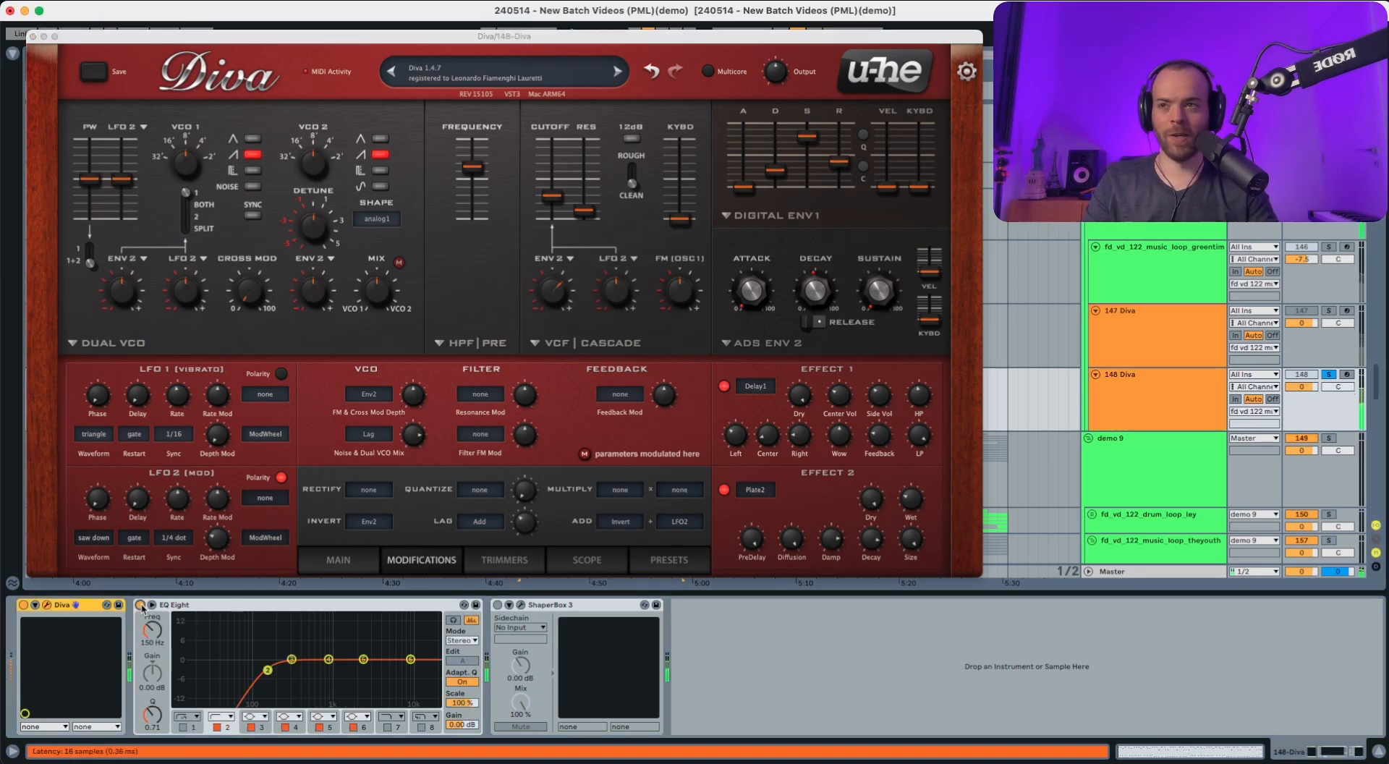
left_click(497, 605)
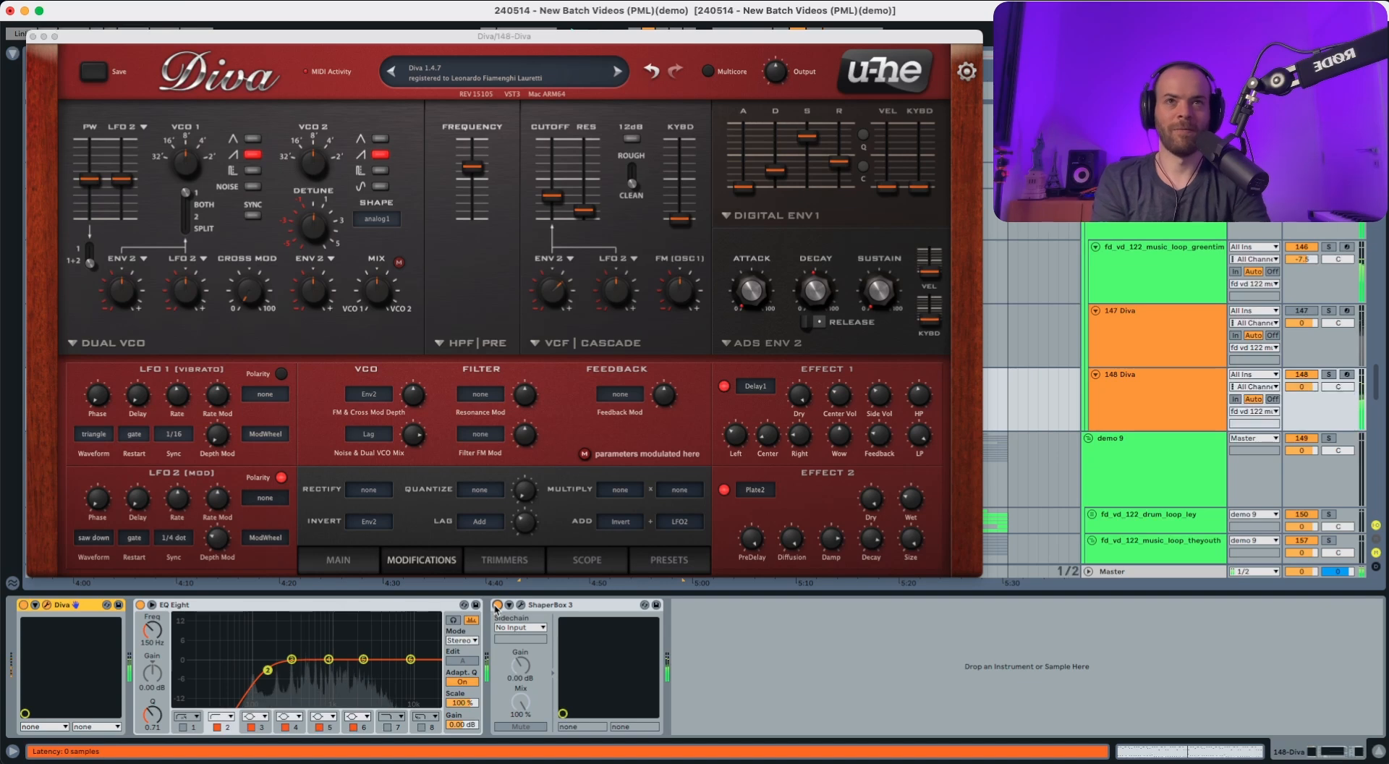
mouse_move(768, 74)
left_click_drag(768, 74, 775, 59)
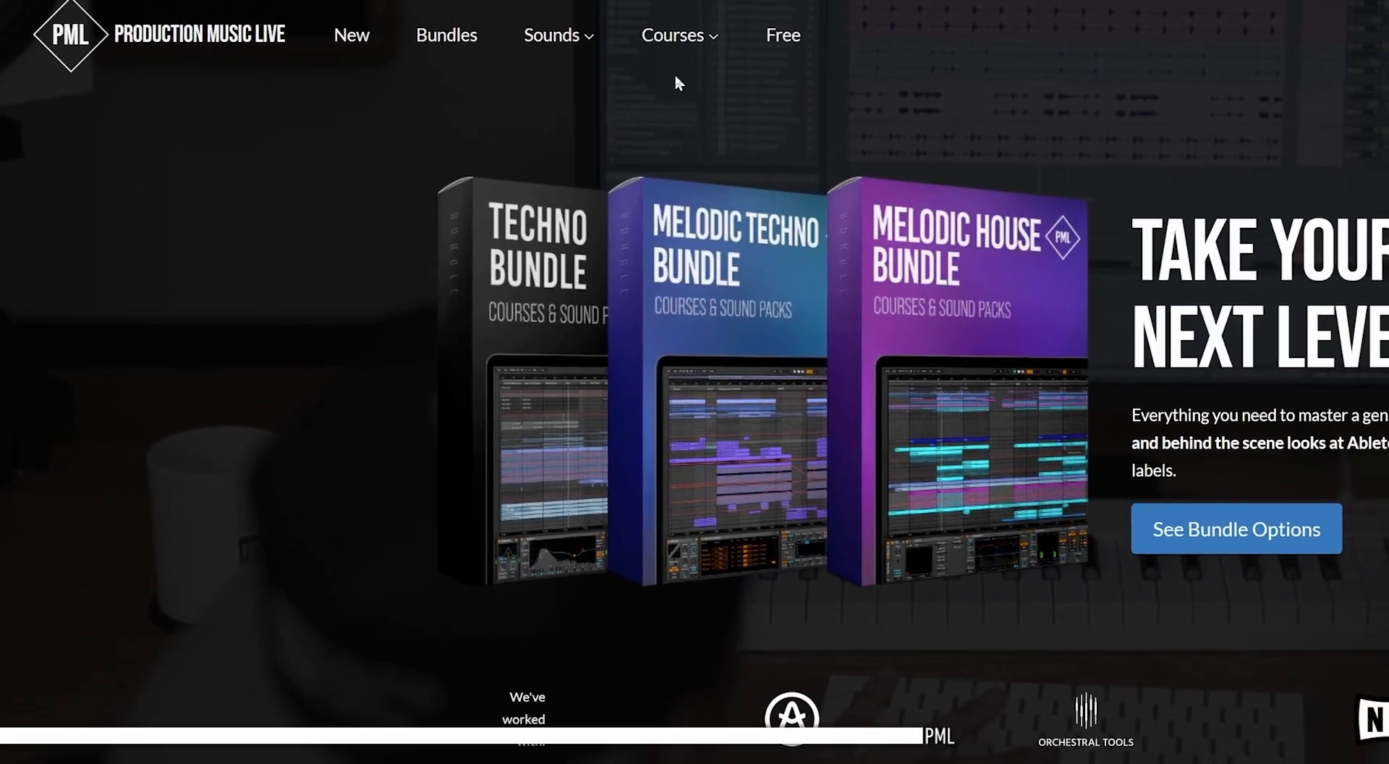
mouse_move(773, 43)
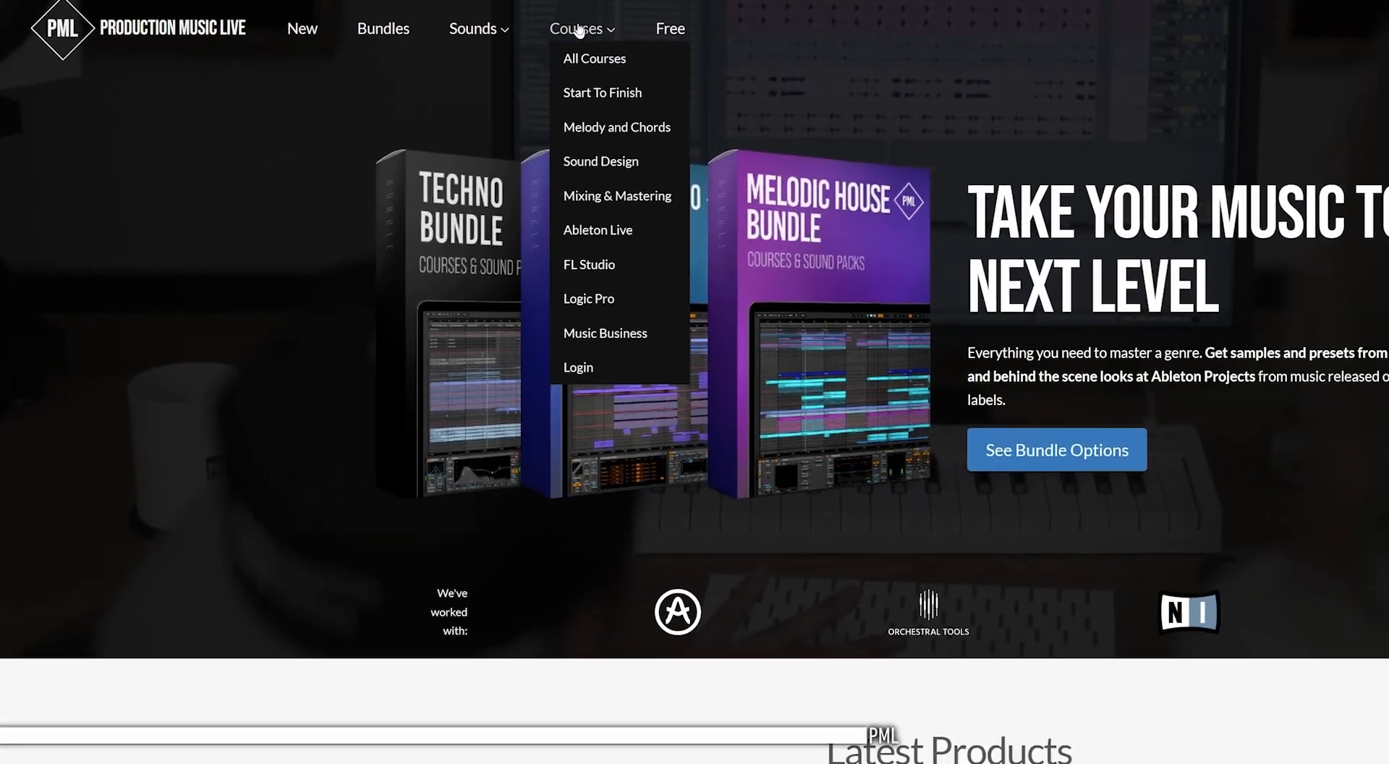
mouse_move(474, 29)
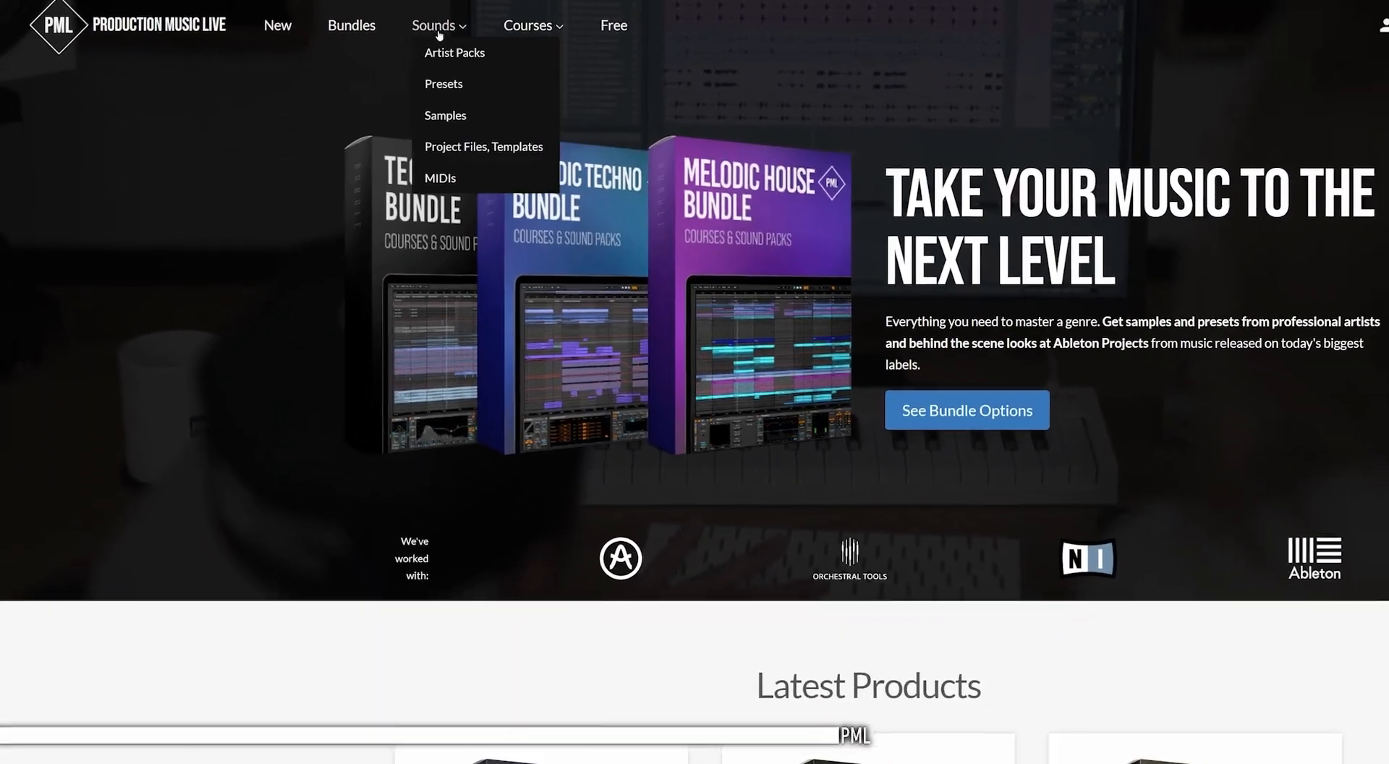